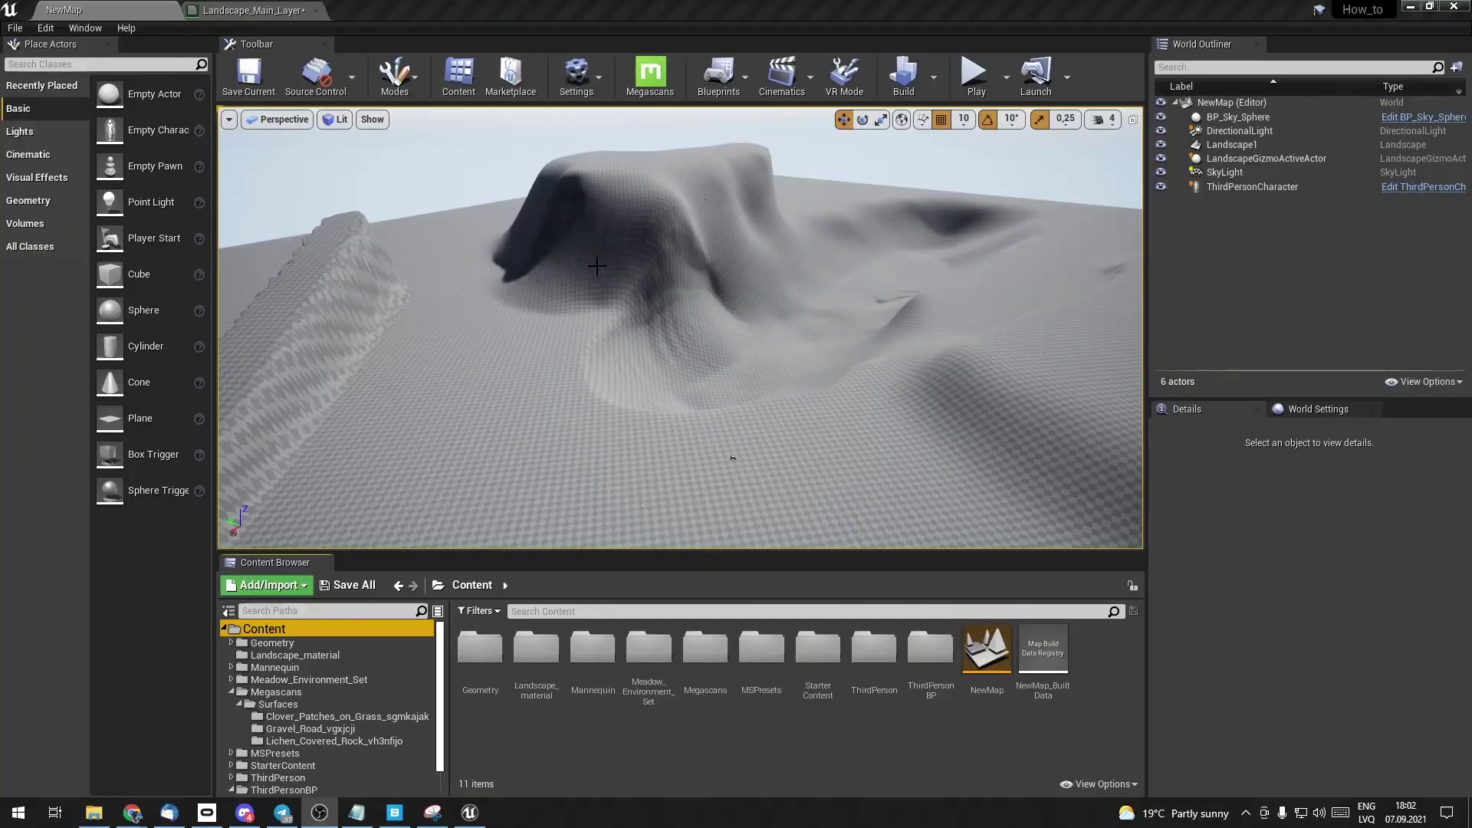
- Fly the camera around the sculpted hills to inspect the landscape
right_drag(640, 273, 774, 541)
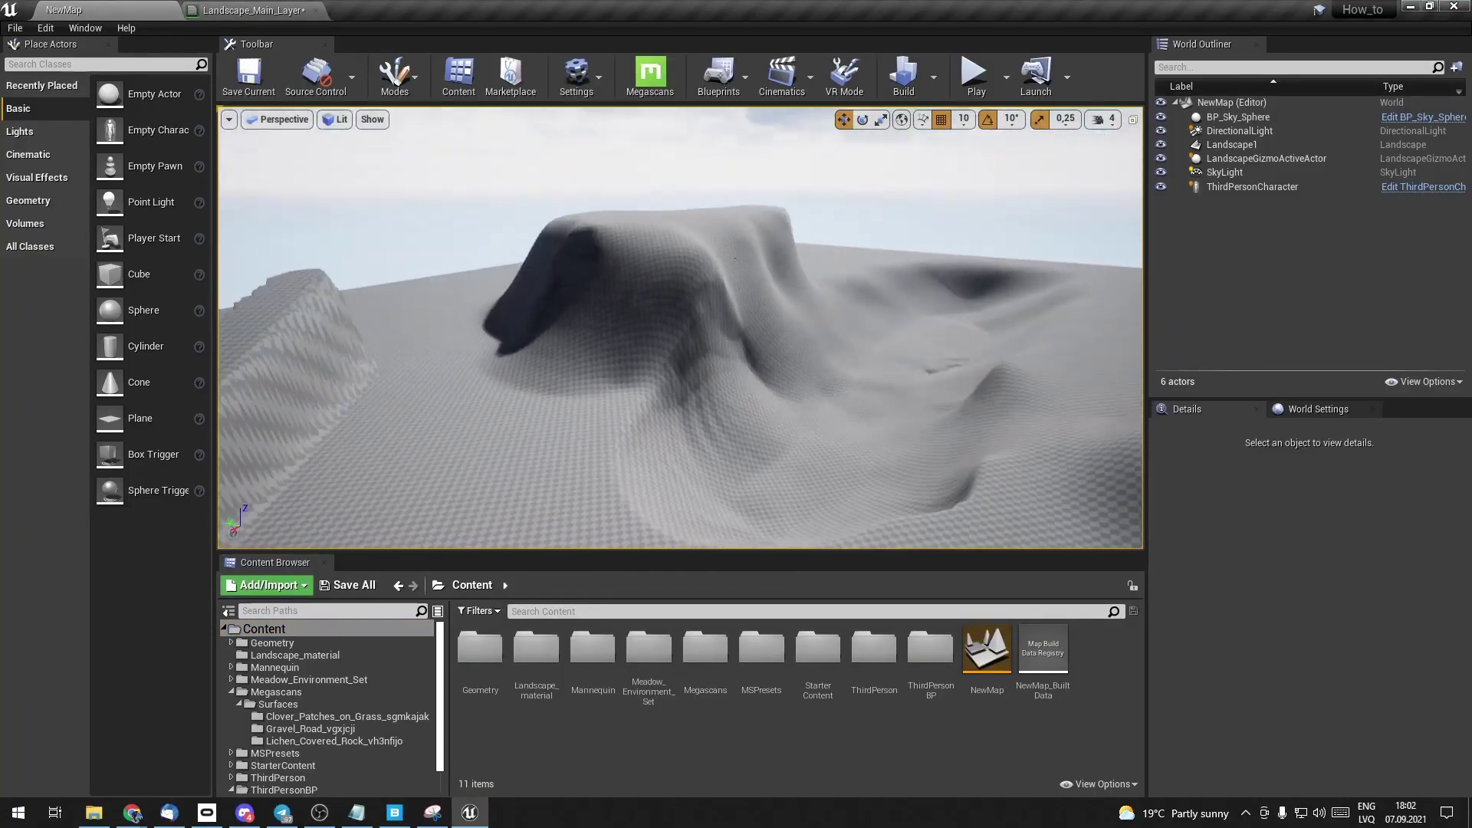
right_drag(644, 274, 644, 274)
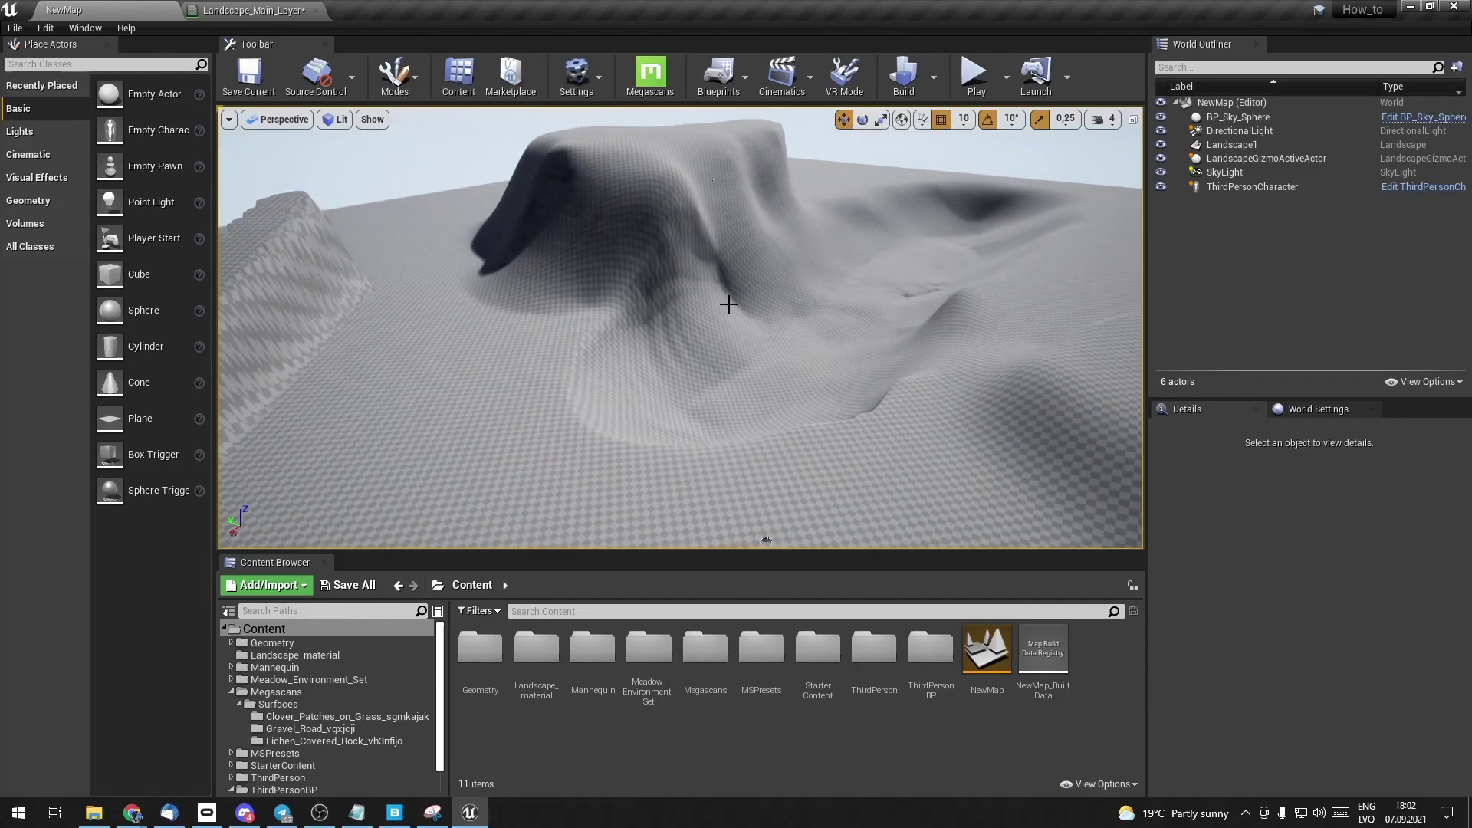
scroll(805, 291, up, 3)
scroll(805, 291, up, 3)
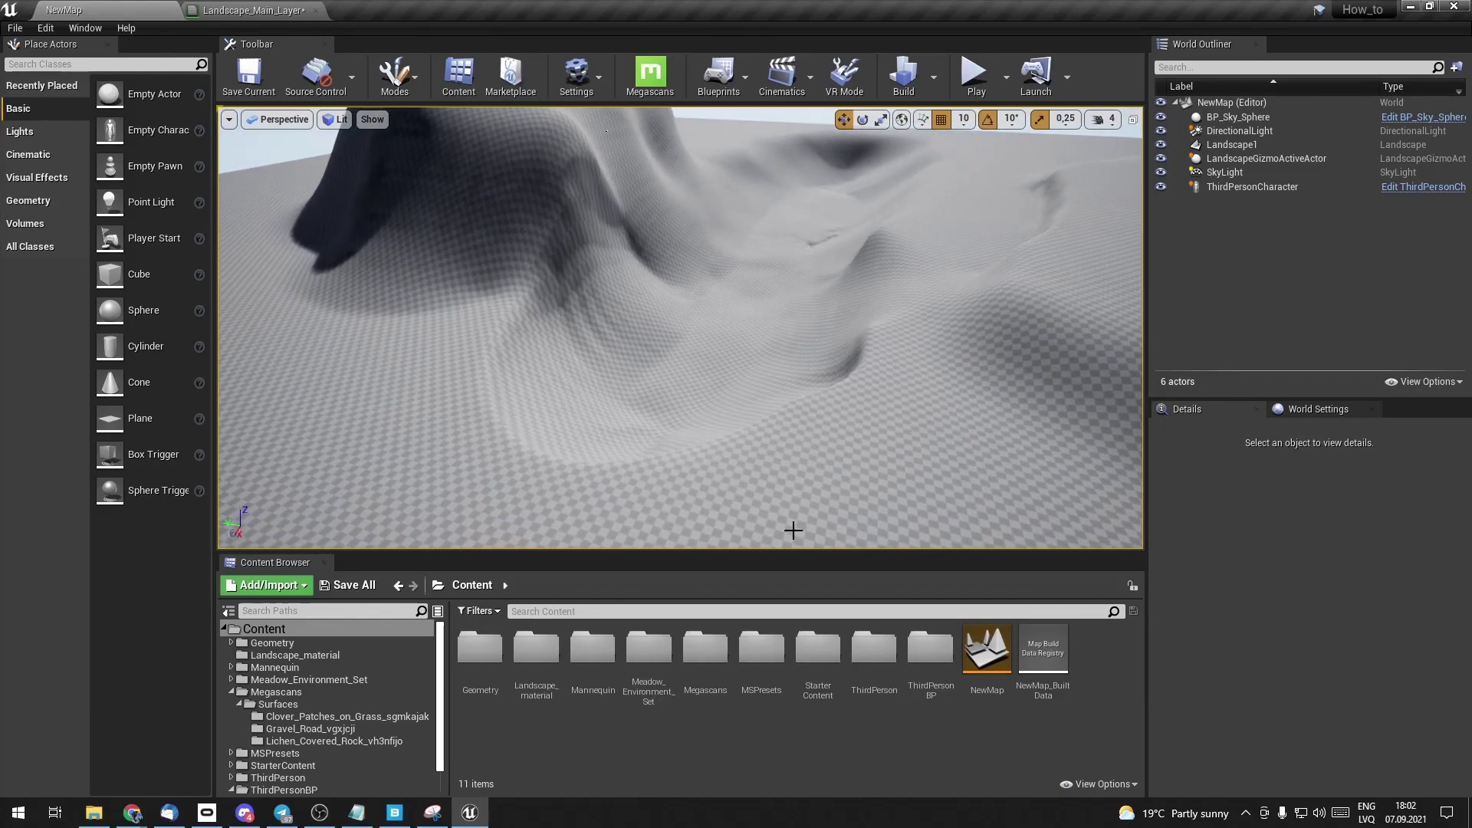
right_drag(607, 132, 825, 397)
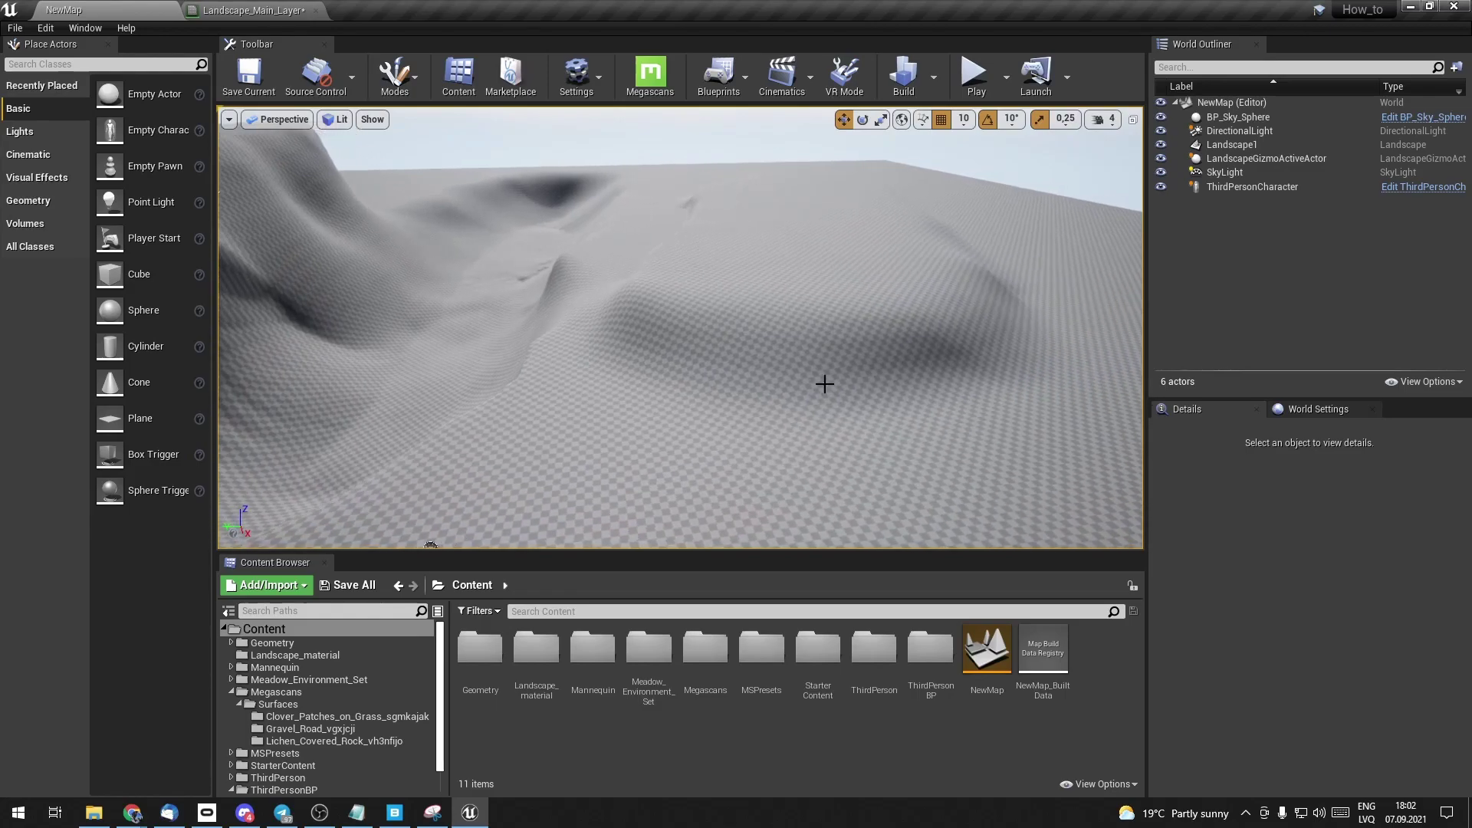
right_drag(679, 533, 582, 529)
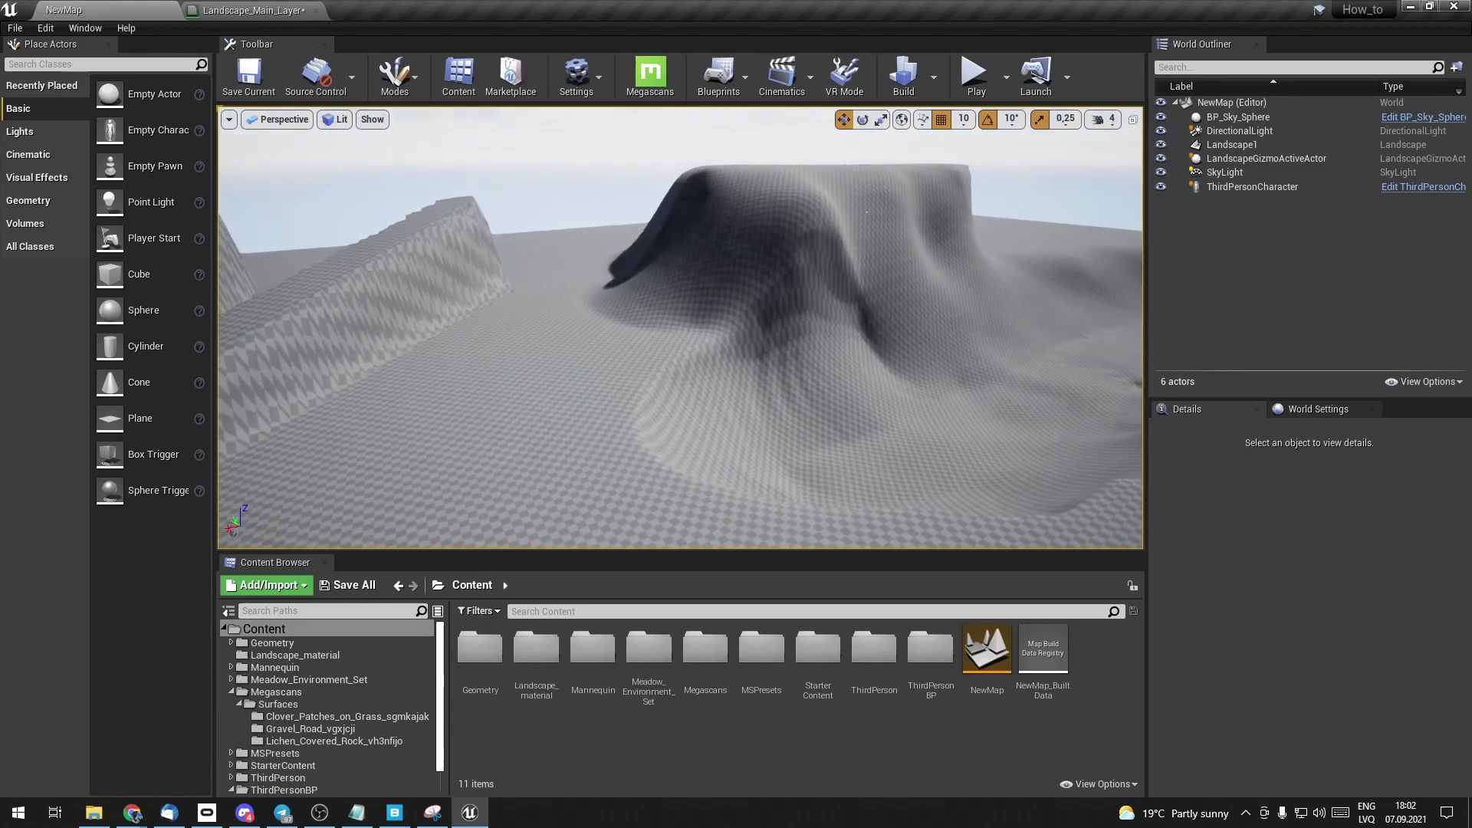
- Enlarge the Content Browser and show the Megascans folder contents
right_drag(808, 457, 797, 491)
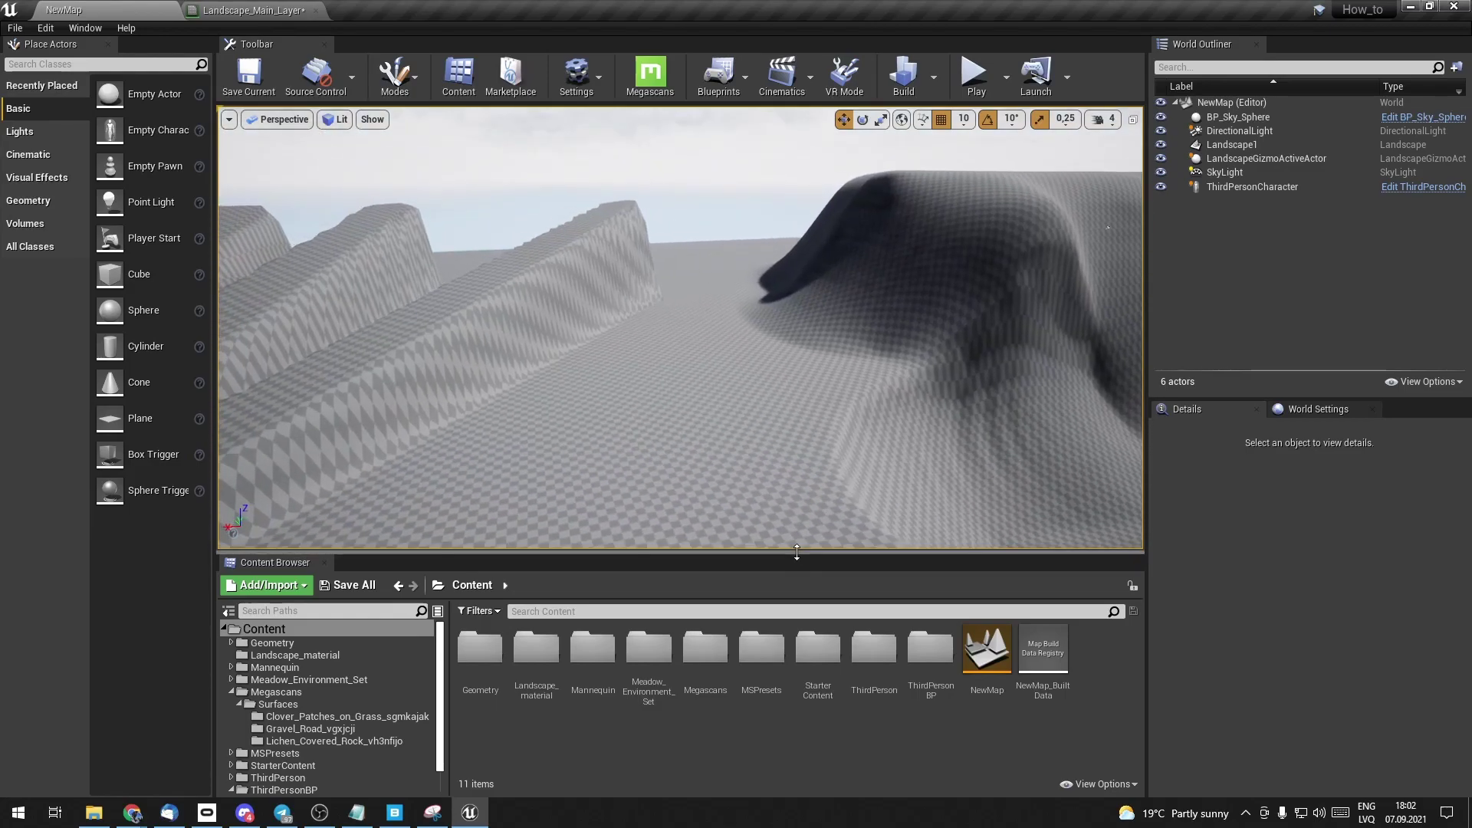
mouse_move(798, 550)
mouse_down()
mouse_move(806, 528)
mouse_move(785, 484)
mouse_up()
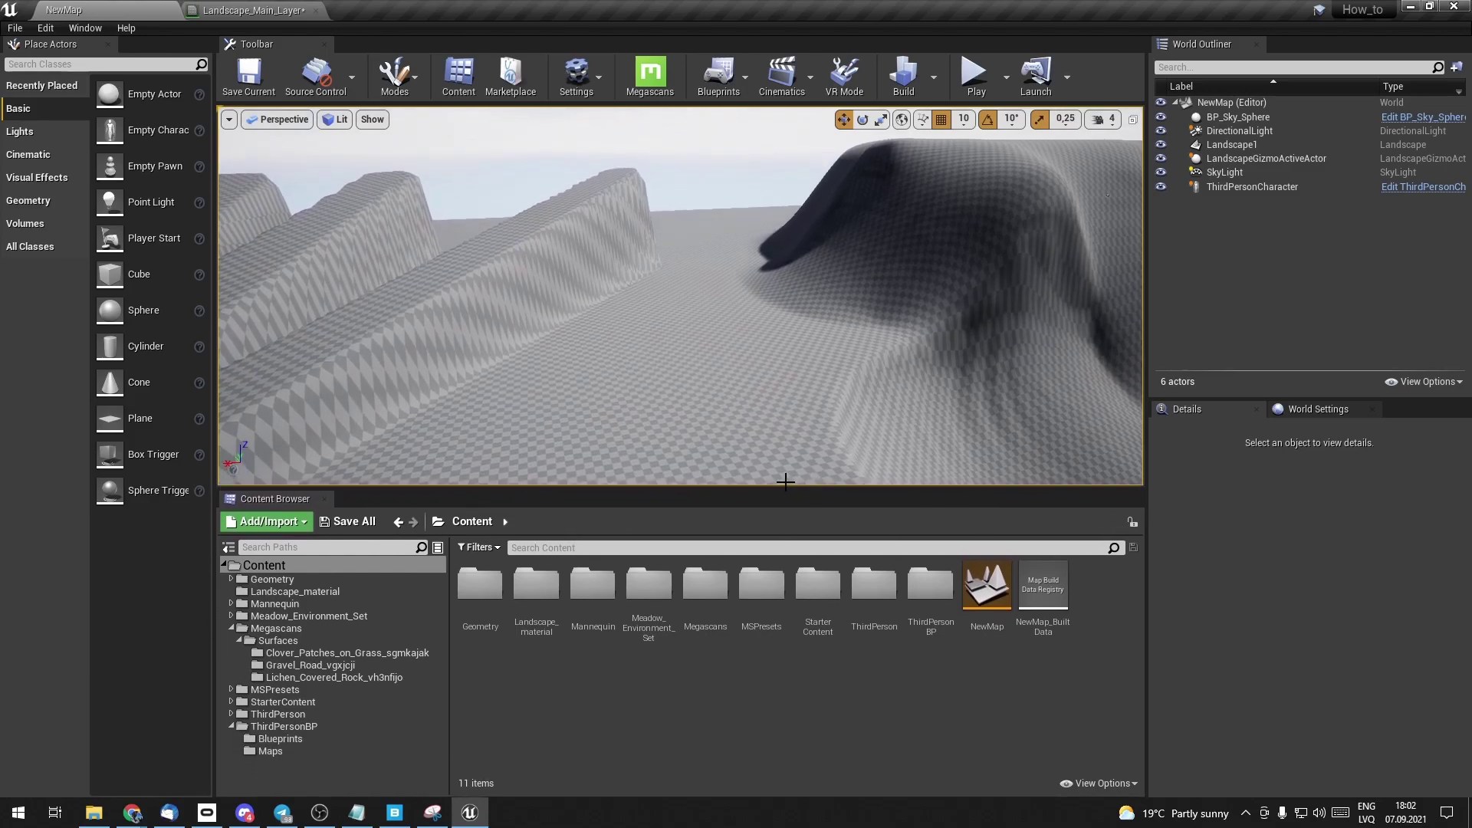
click(306, 632)
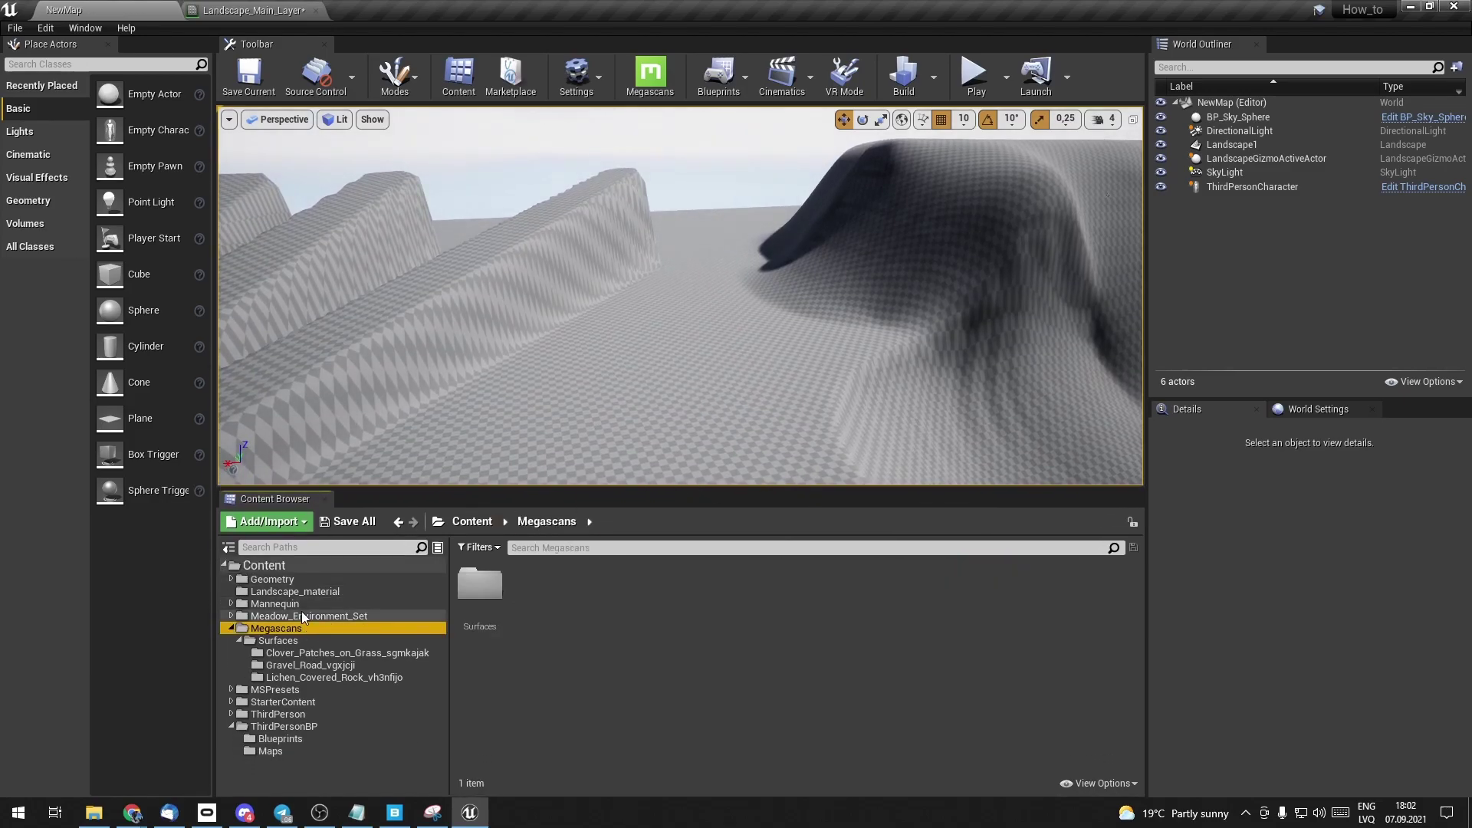
- Switch to Quixel Bridge and browse the 3D Assets categories
click(395, 815)
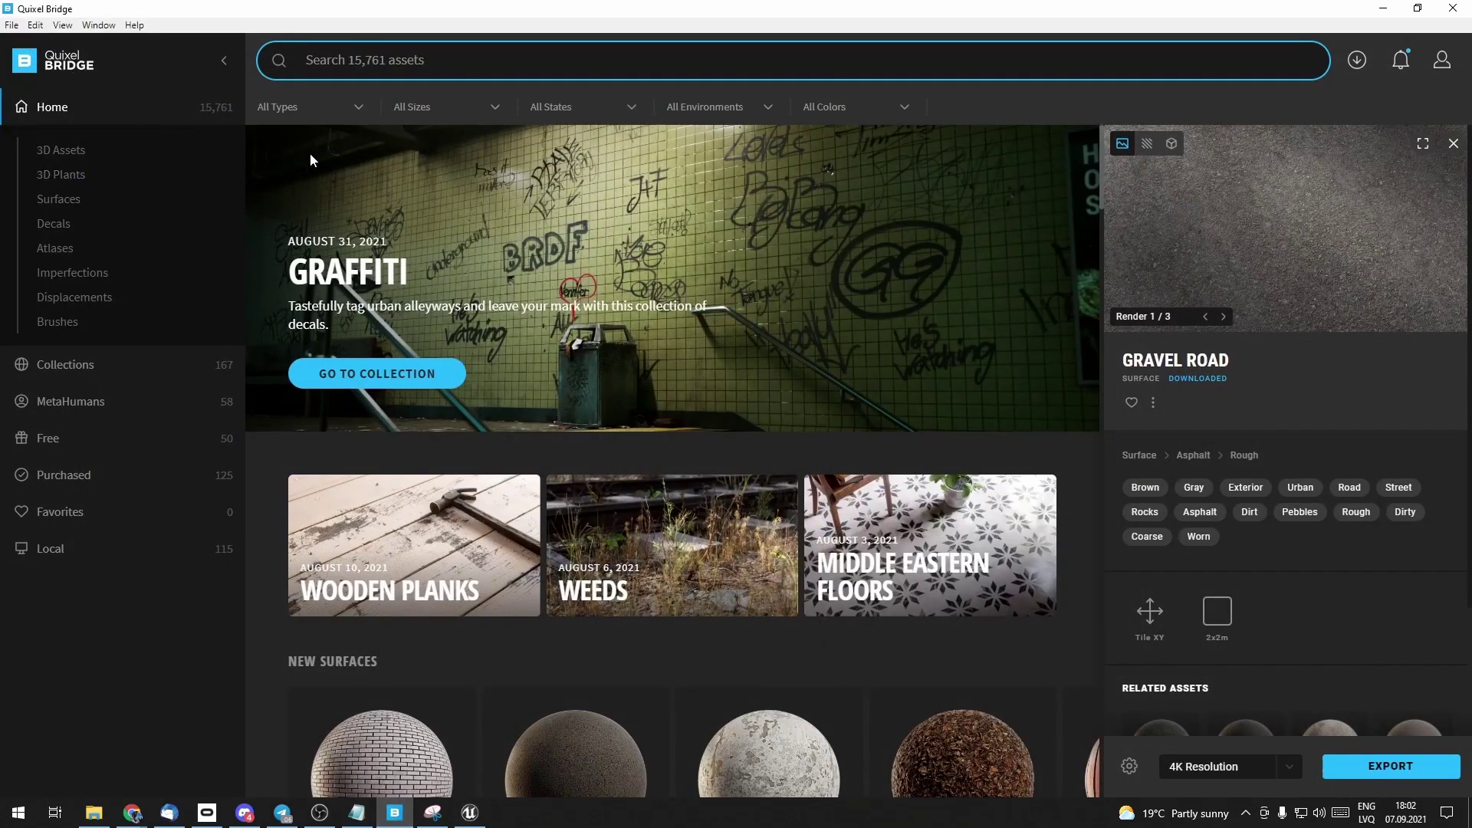
scroll(867, 545, down, 3)
scroll(889, 542, down, 3)
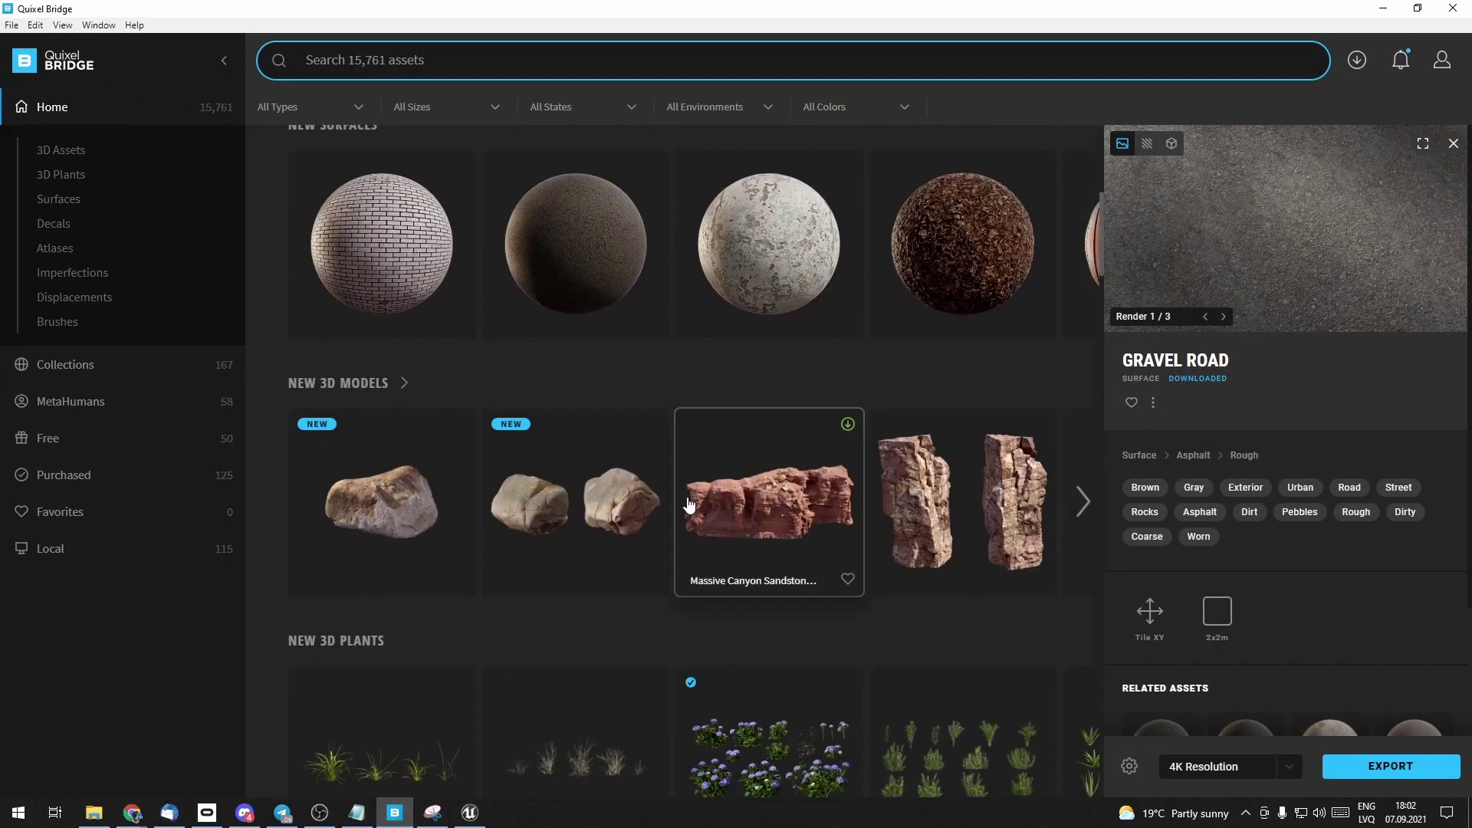
scroll(889, 542, down, 3)
scroll(708, 400, down, 4)
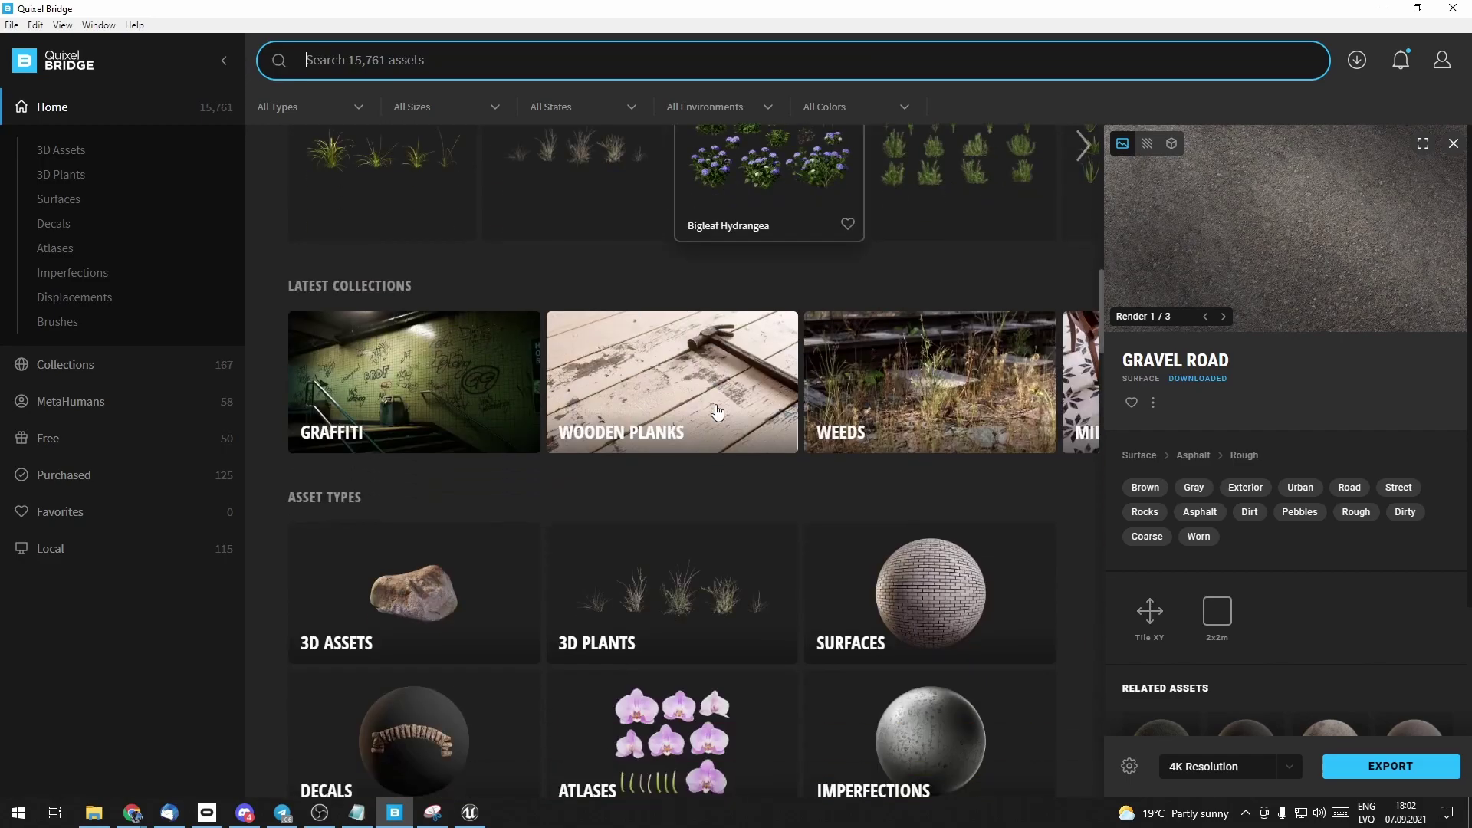
scroll(712, 406, down, 2)
scroll(715, 414, down, 5)
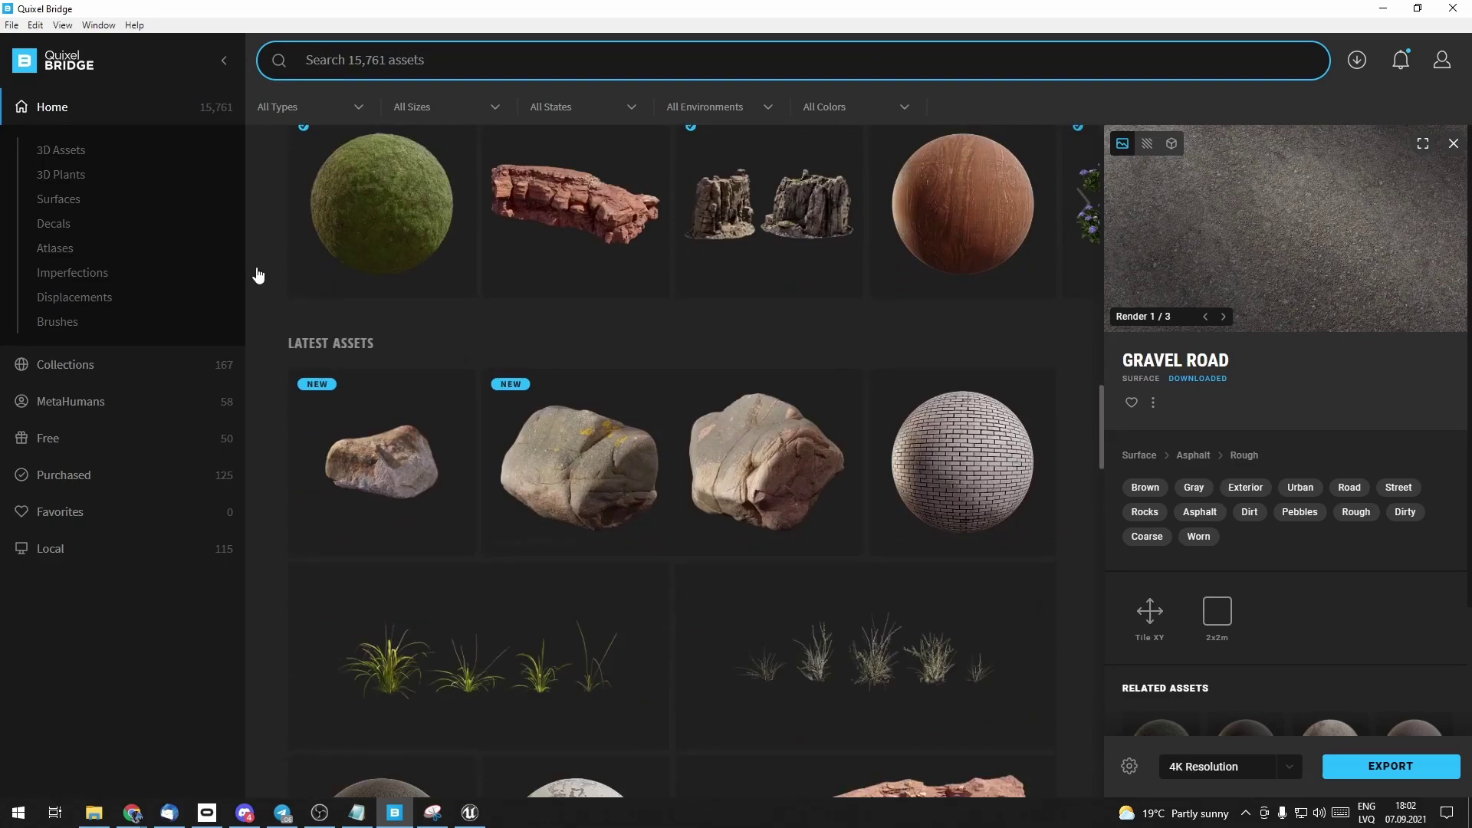
click(91, 161)
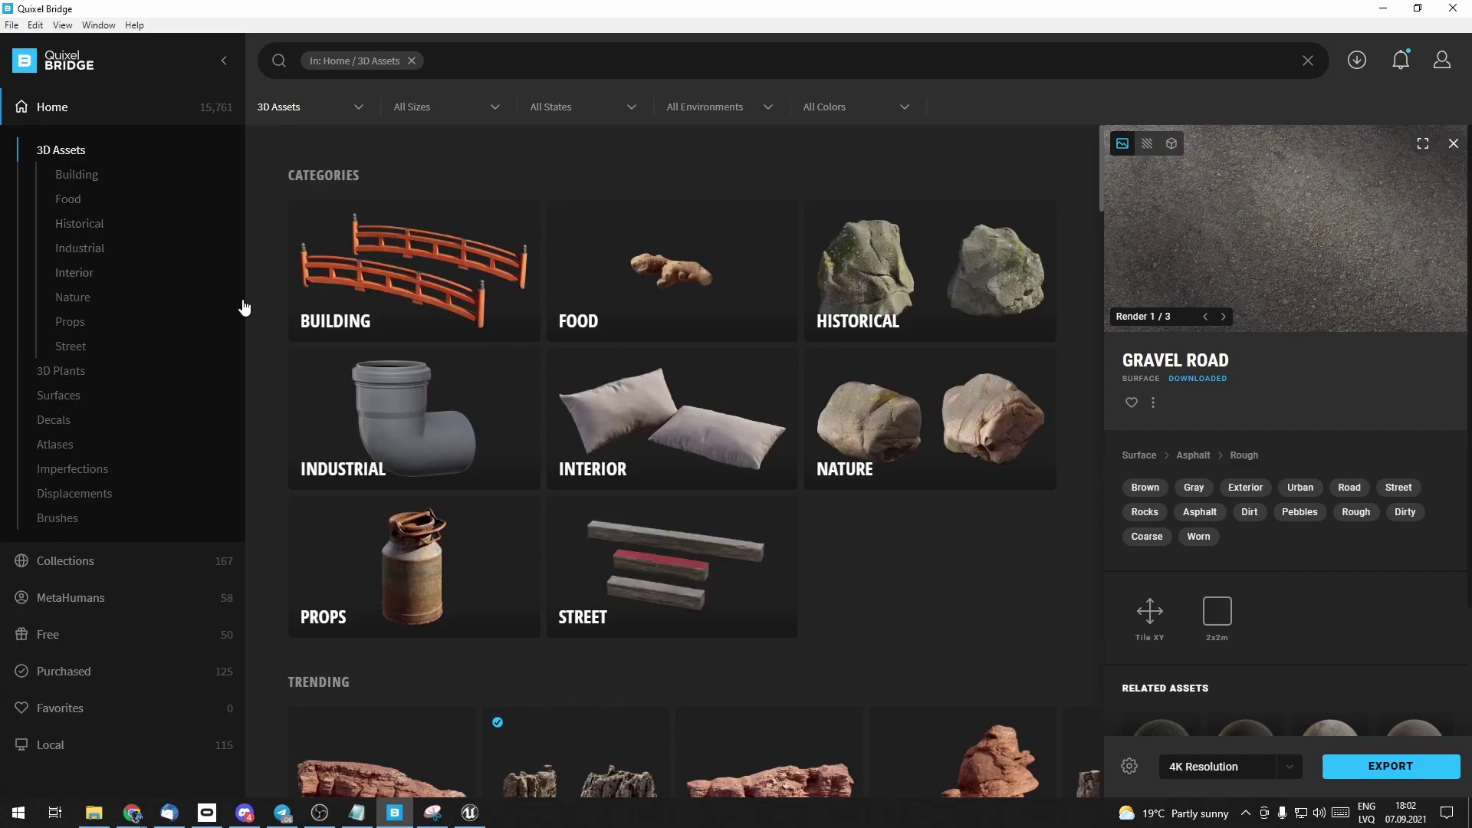
- Scroll through the Surfaces categories in Bridge
click(123, 400)
scroll(634, 473, down, 1)
scroll(634, 473, down, 5)
scroll(636, 476, down, 5)
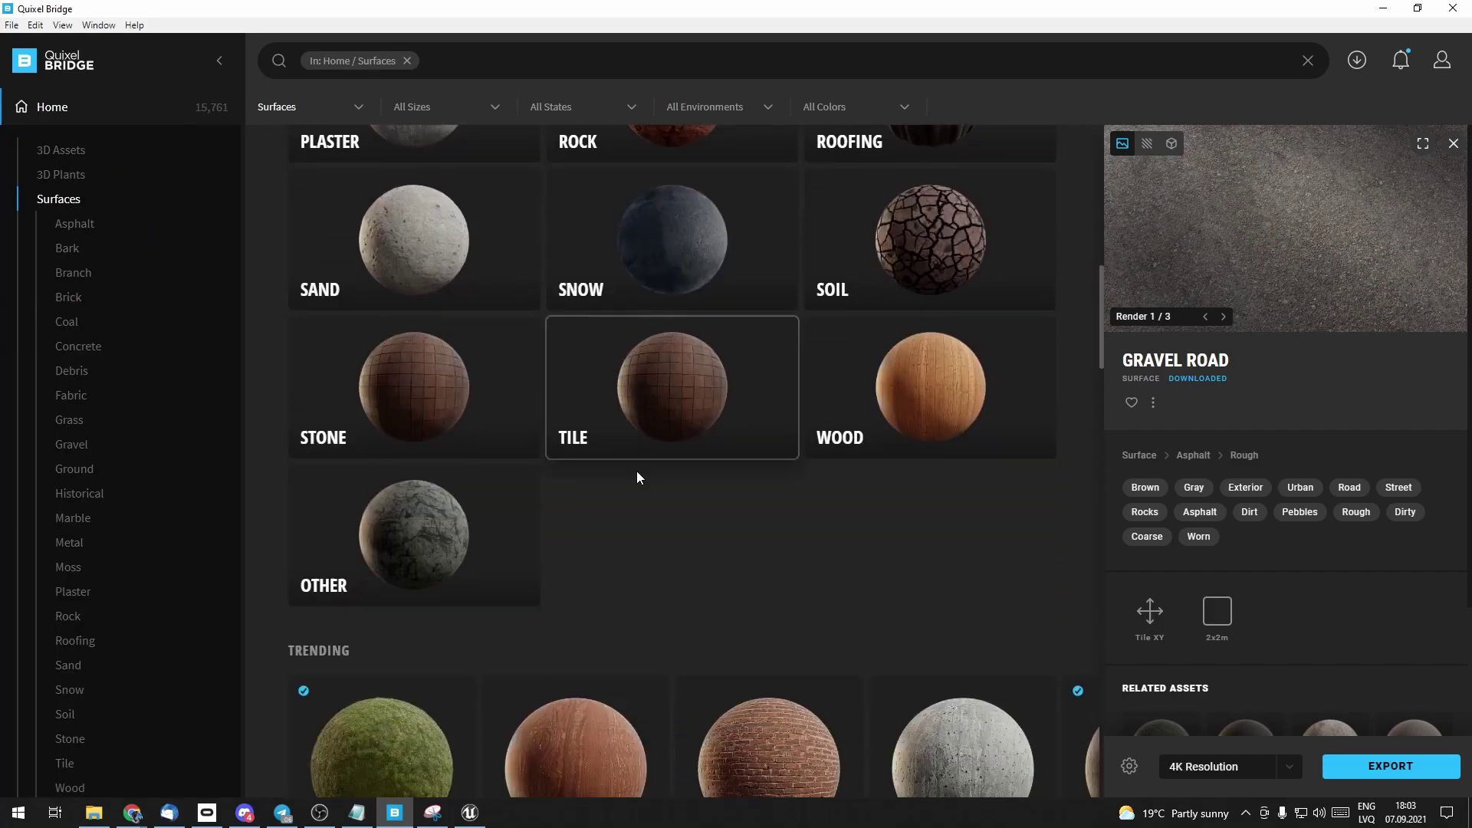
scroll(636, 477, down, 5)
scroll(642, 485, down, 3)
scroll(644, 485, down, 3)
scroll(647, 485, down, 2)
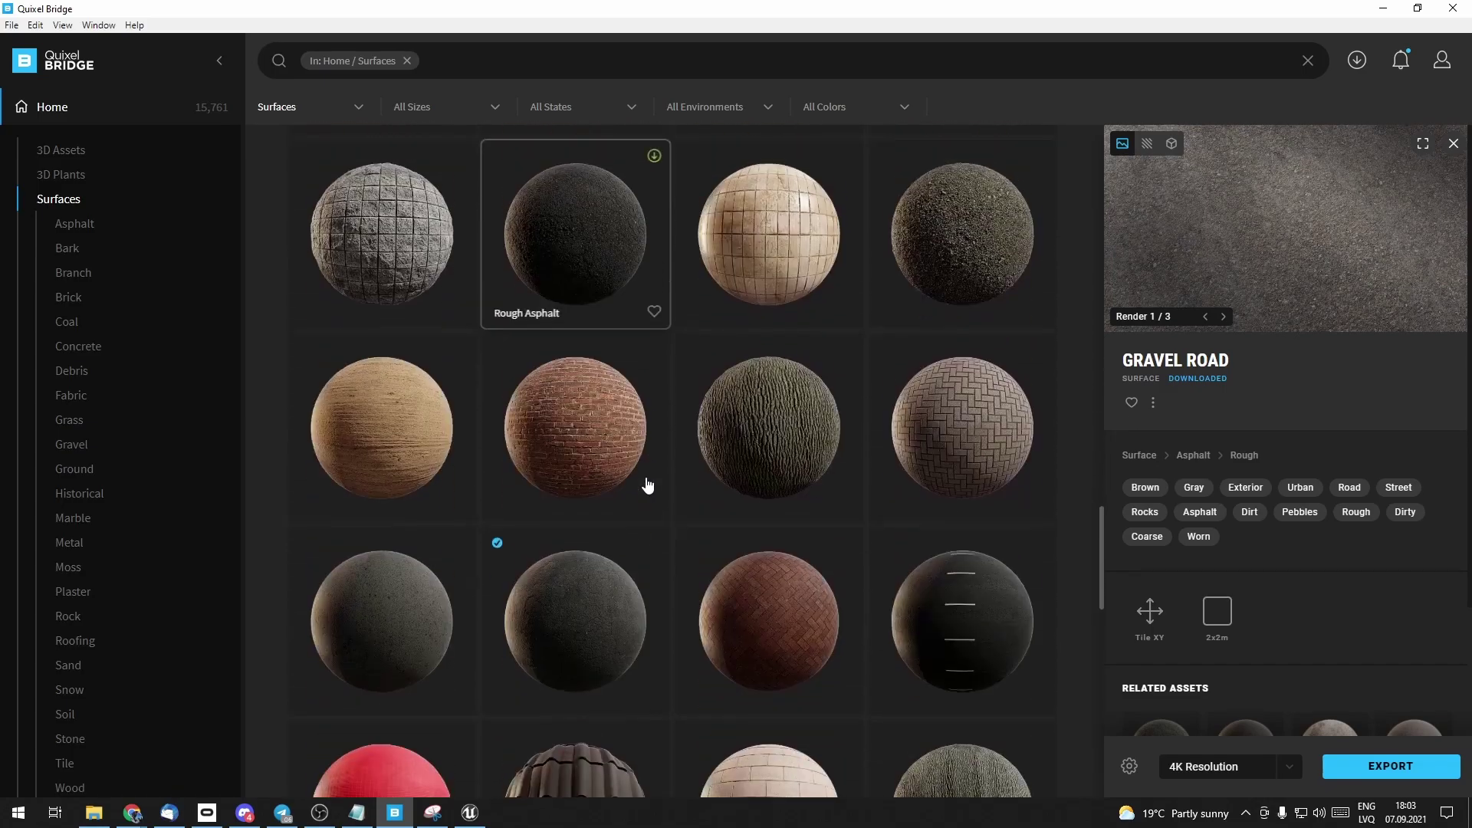
scroll(646, 486, up, 1)
scroll(575, 430, up, 3)
scroll(591, 440, up, 3)
scroll(592, 441, up, 3)
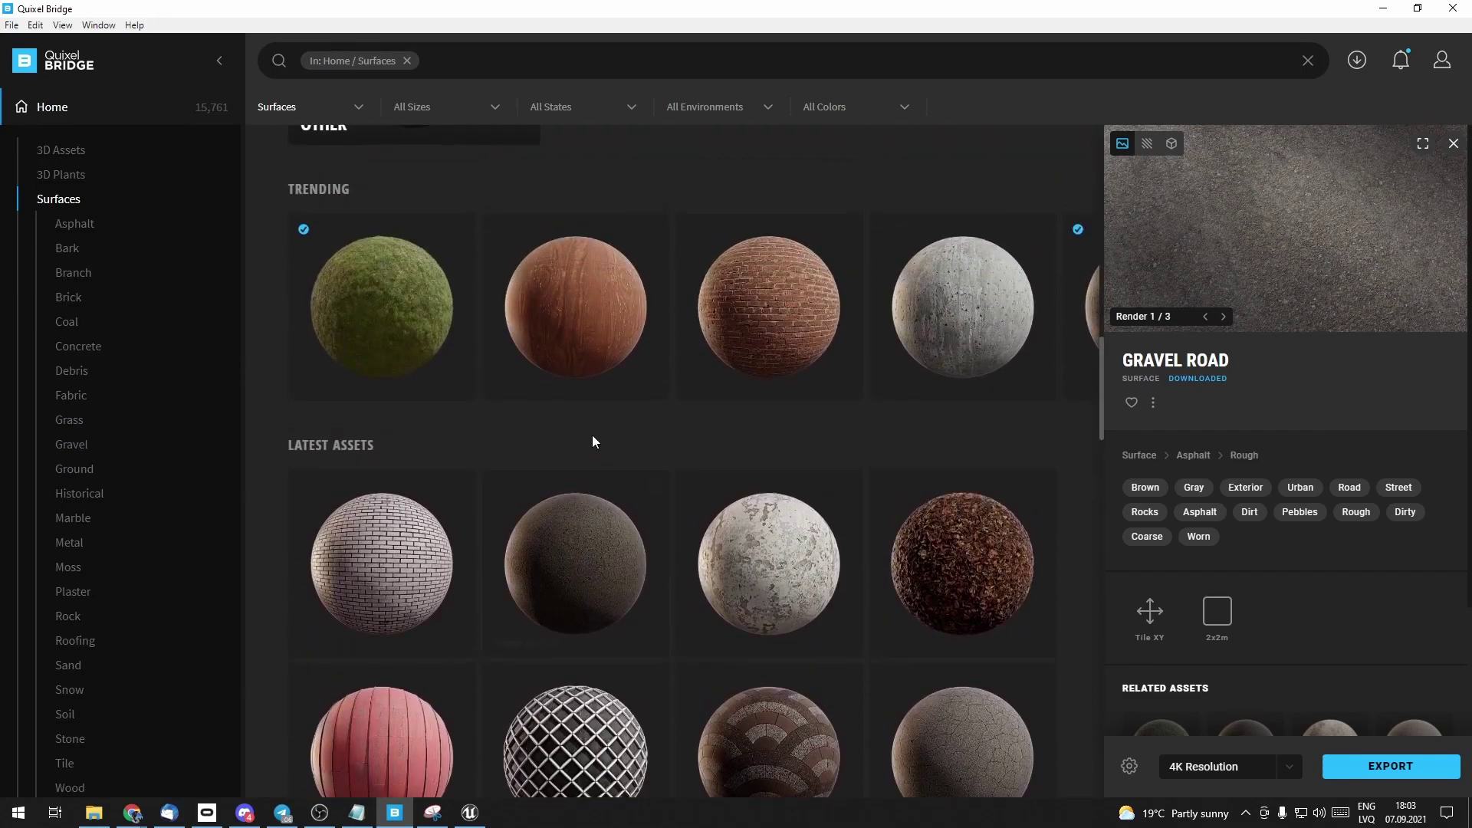
scroll(594, 437, up, 3)
scroll(674, 470, up, 4)
scroll(680, 477, up, 5)
scroll(680, 477, up, 2)
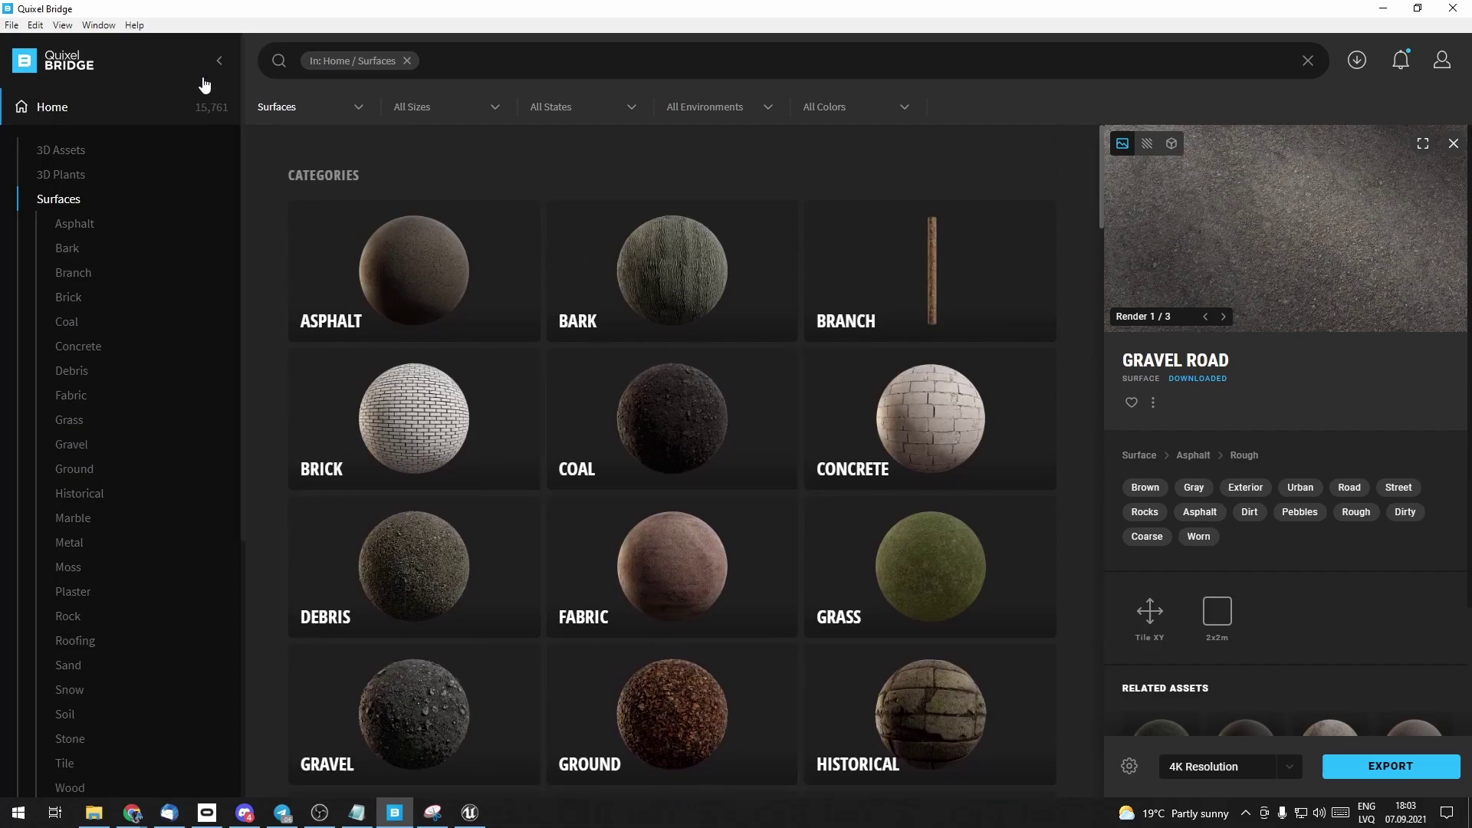
- In Unreal, review the clover grass, gravel and lichen rock texture folders, ending at Content
click(1380, 7)
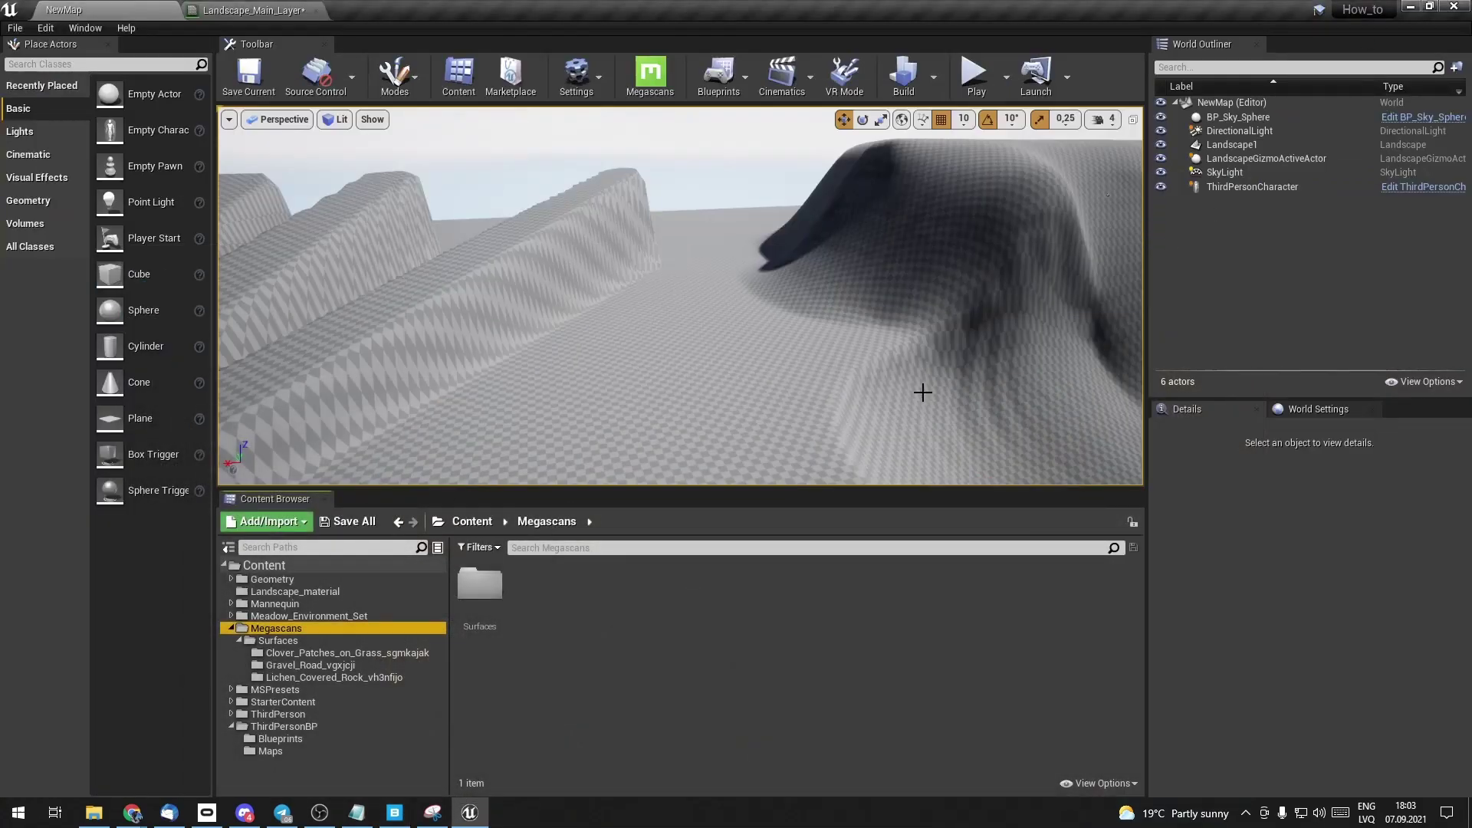
click(408, 653)
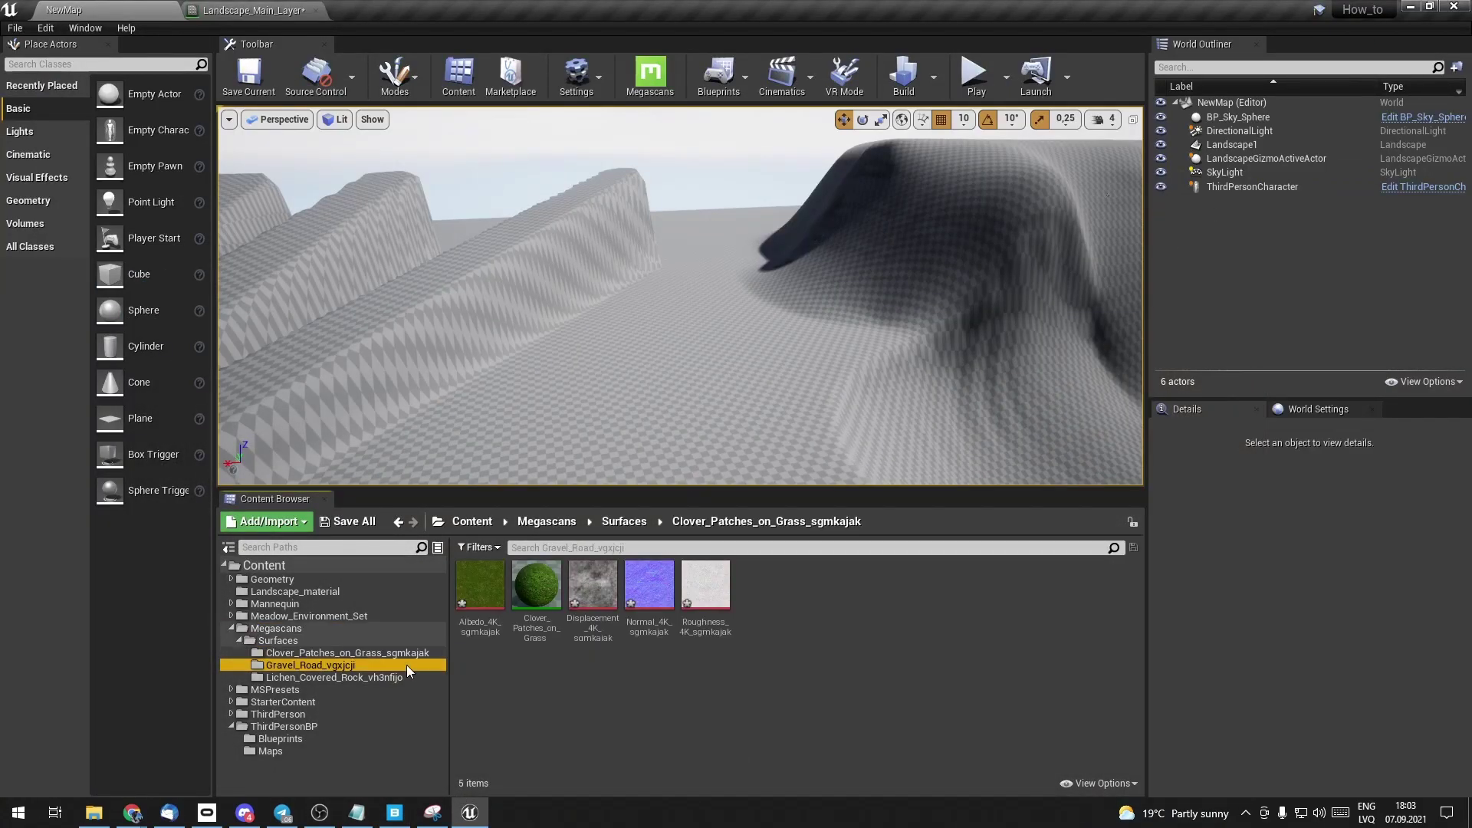
click(407, 679)
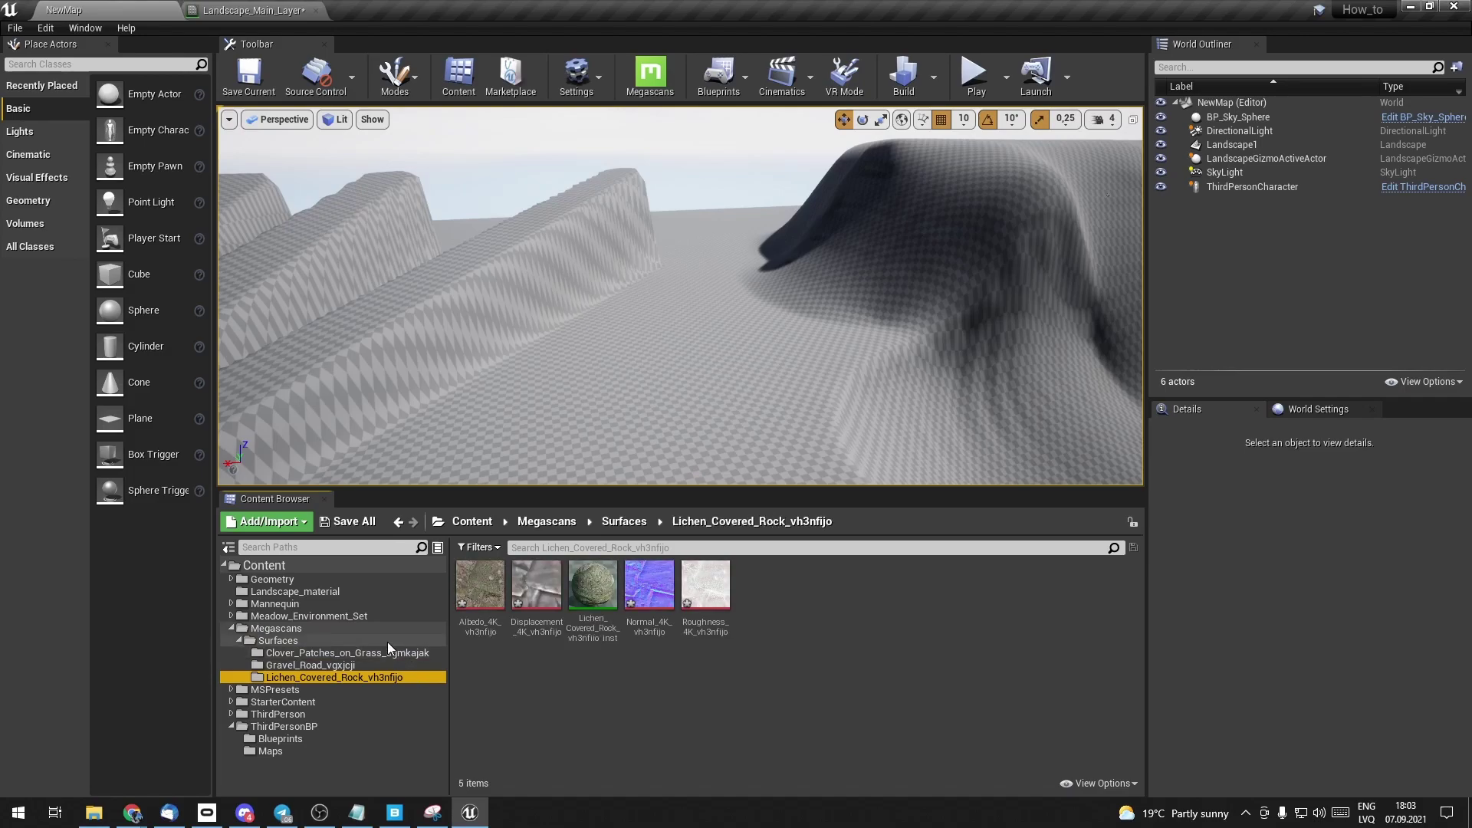
click(231, 628)
click(272, 579)
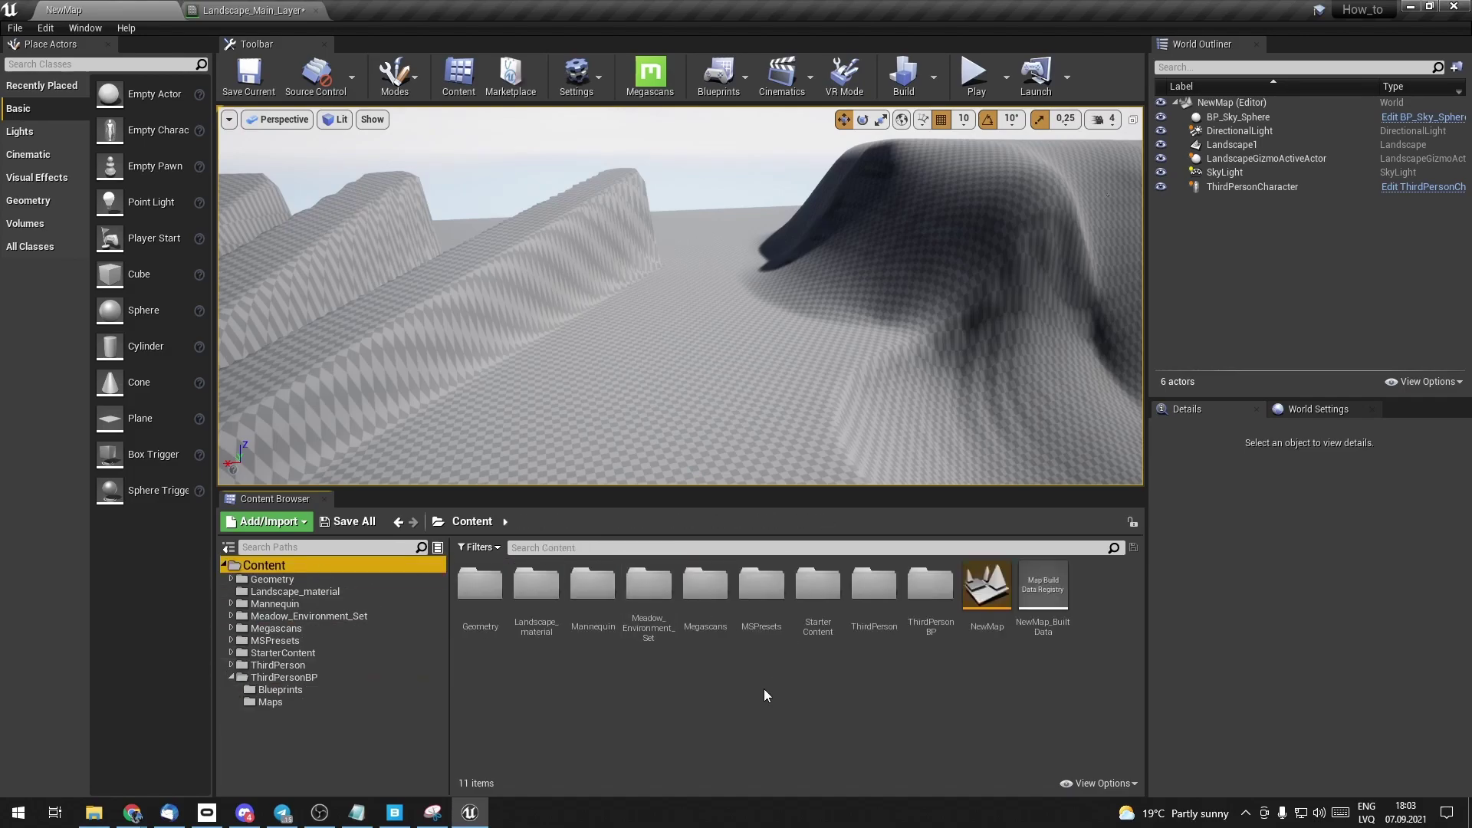
- Create a new folder named Landscape_materials in Content
right_click(742, 705)
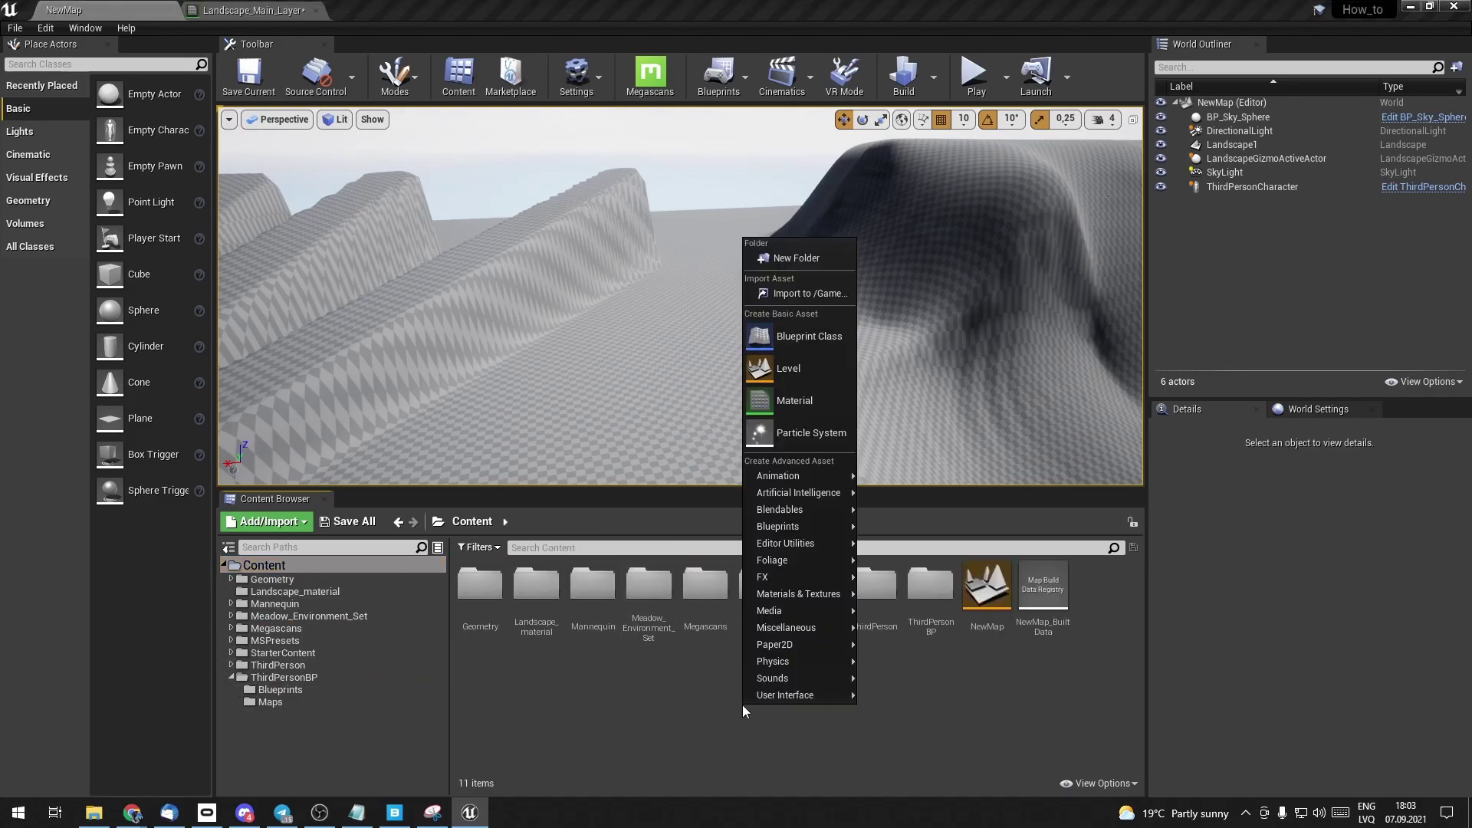
click(805, 255)
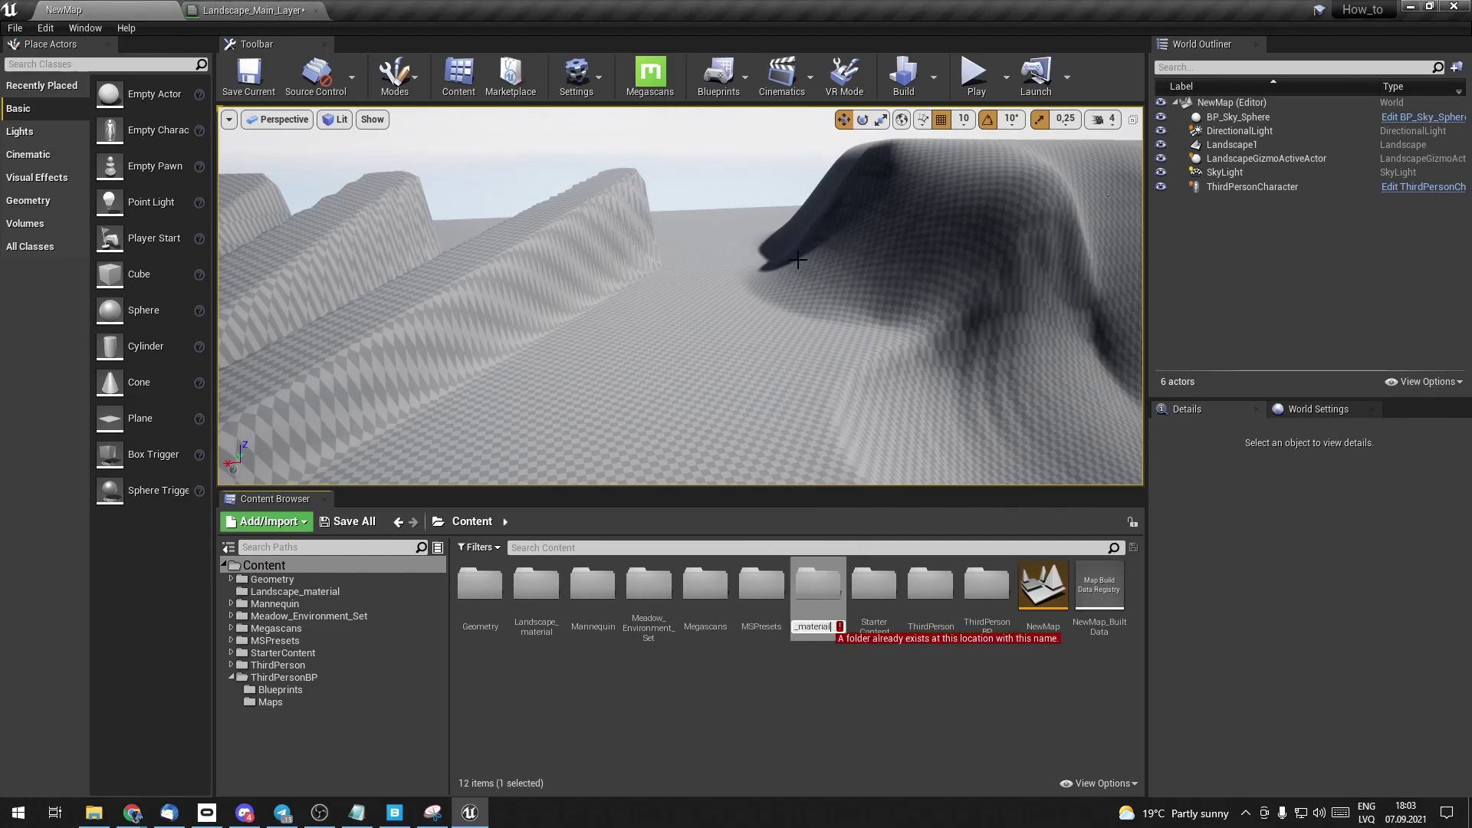
text(s)
key(Return)
key(Return)
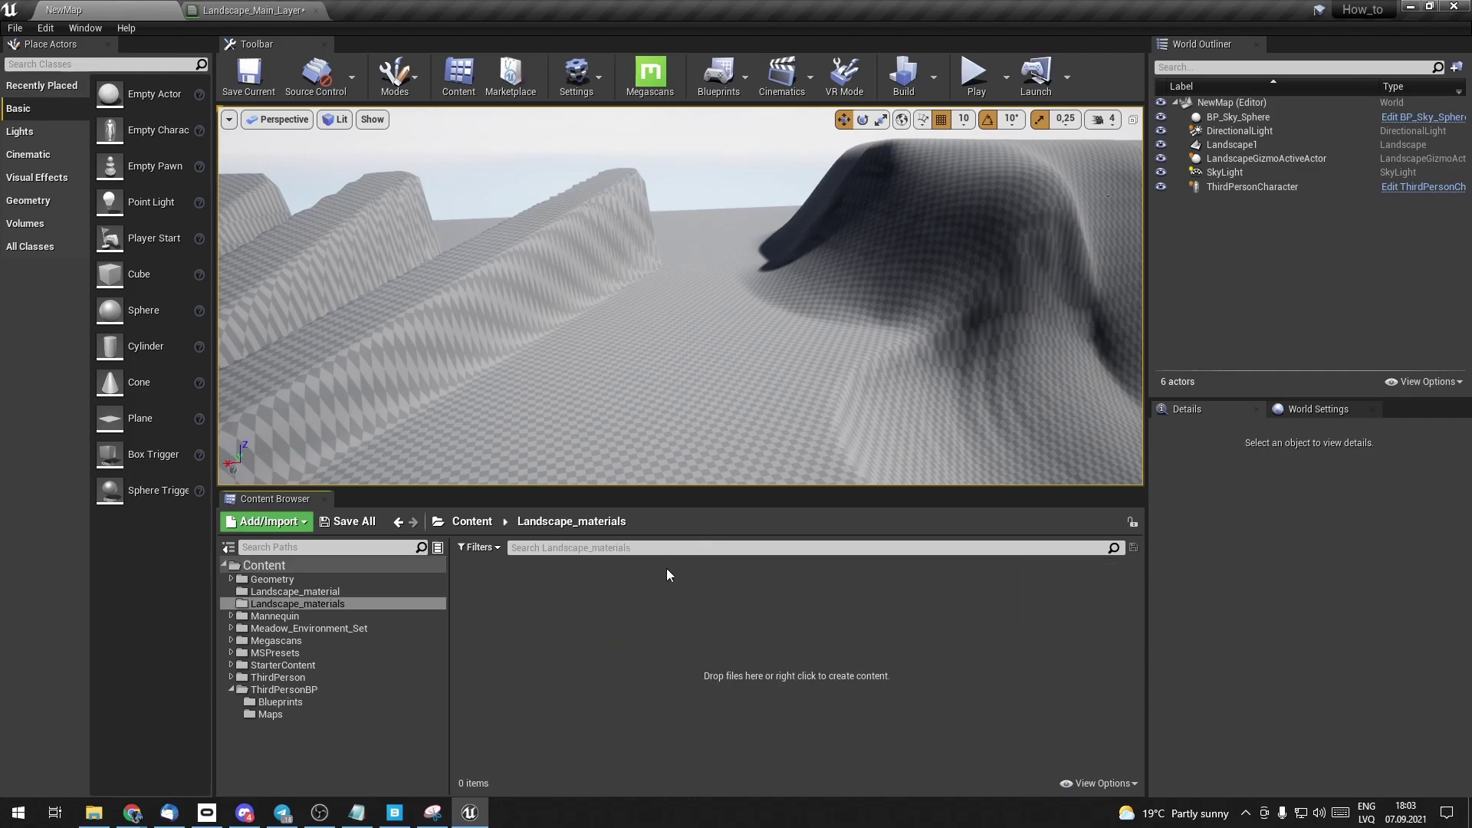
- Inside that folder, create a material named Landscape_Main_Layer
right_click(643, 599)
click(712, 299)
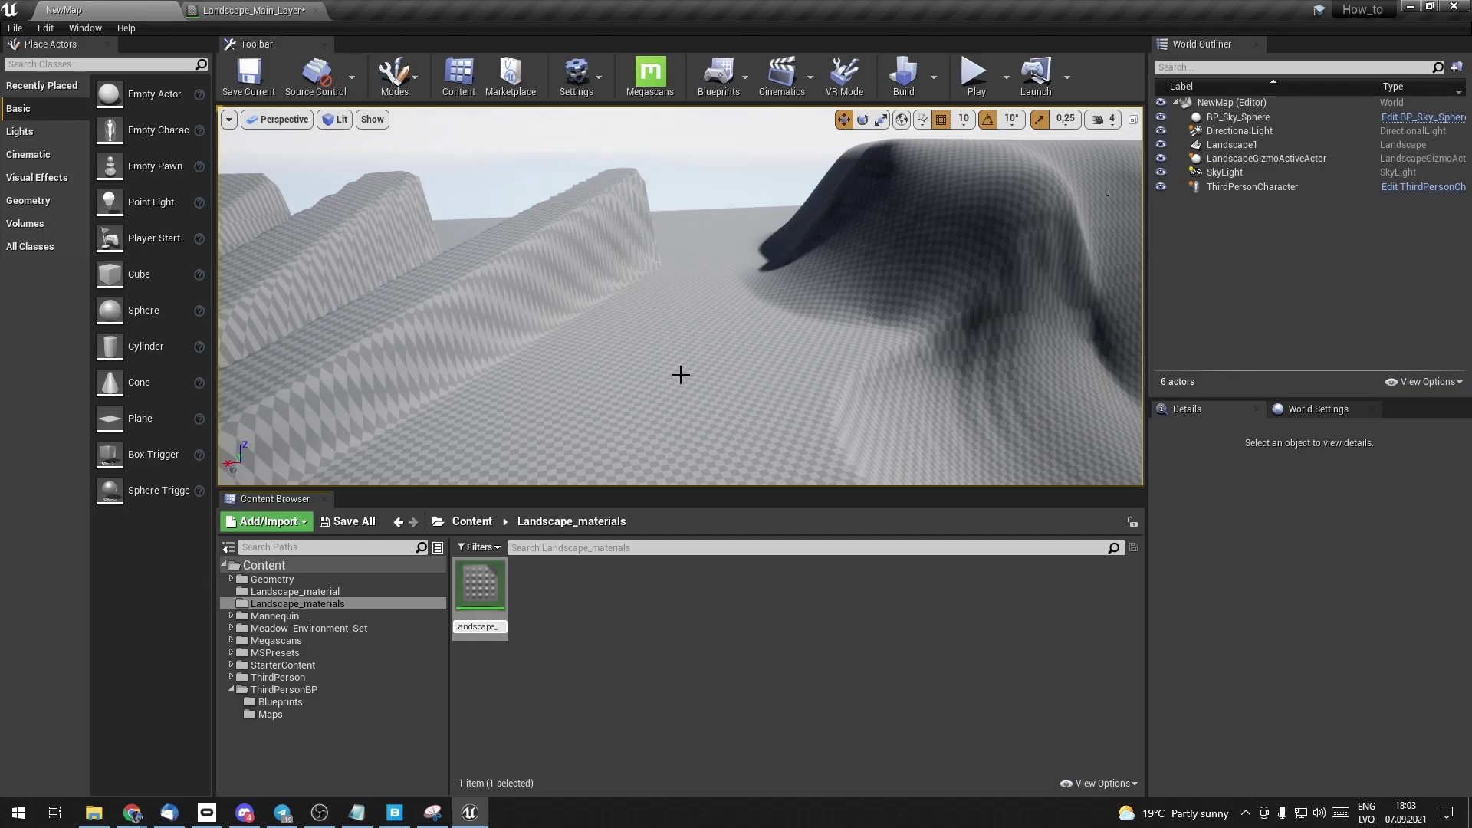
text(Main_Layer)
key(Return)
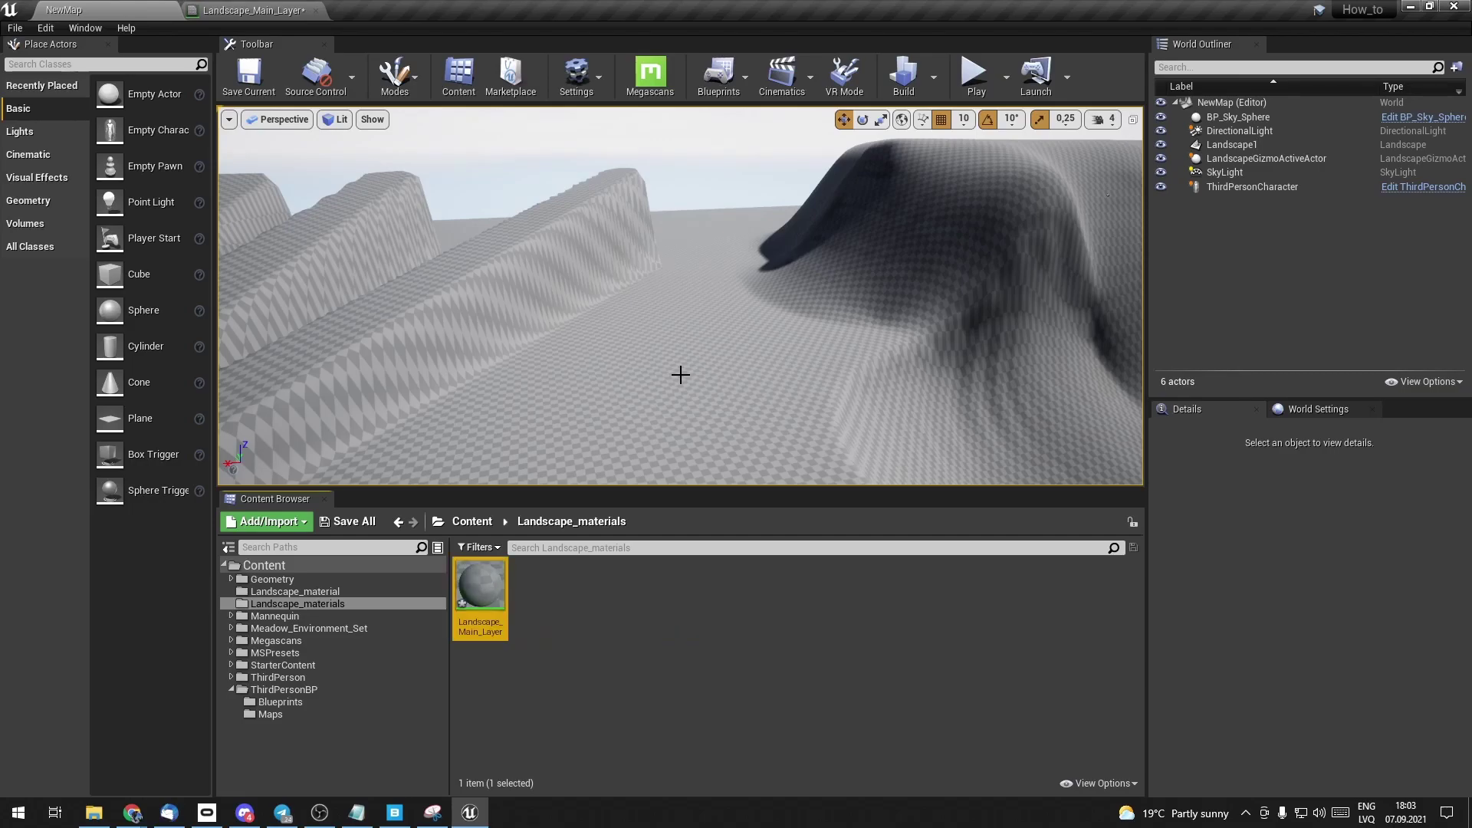
- Open Landscape_Main_Layer and float its material editor as an enlarged window
double_click(480, 590)
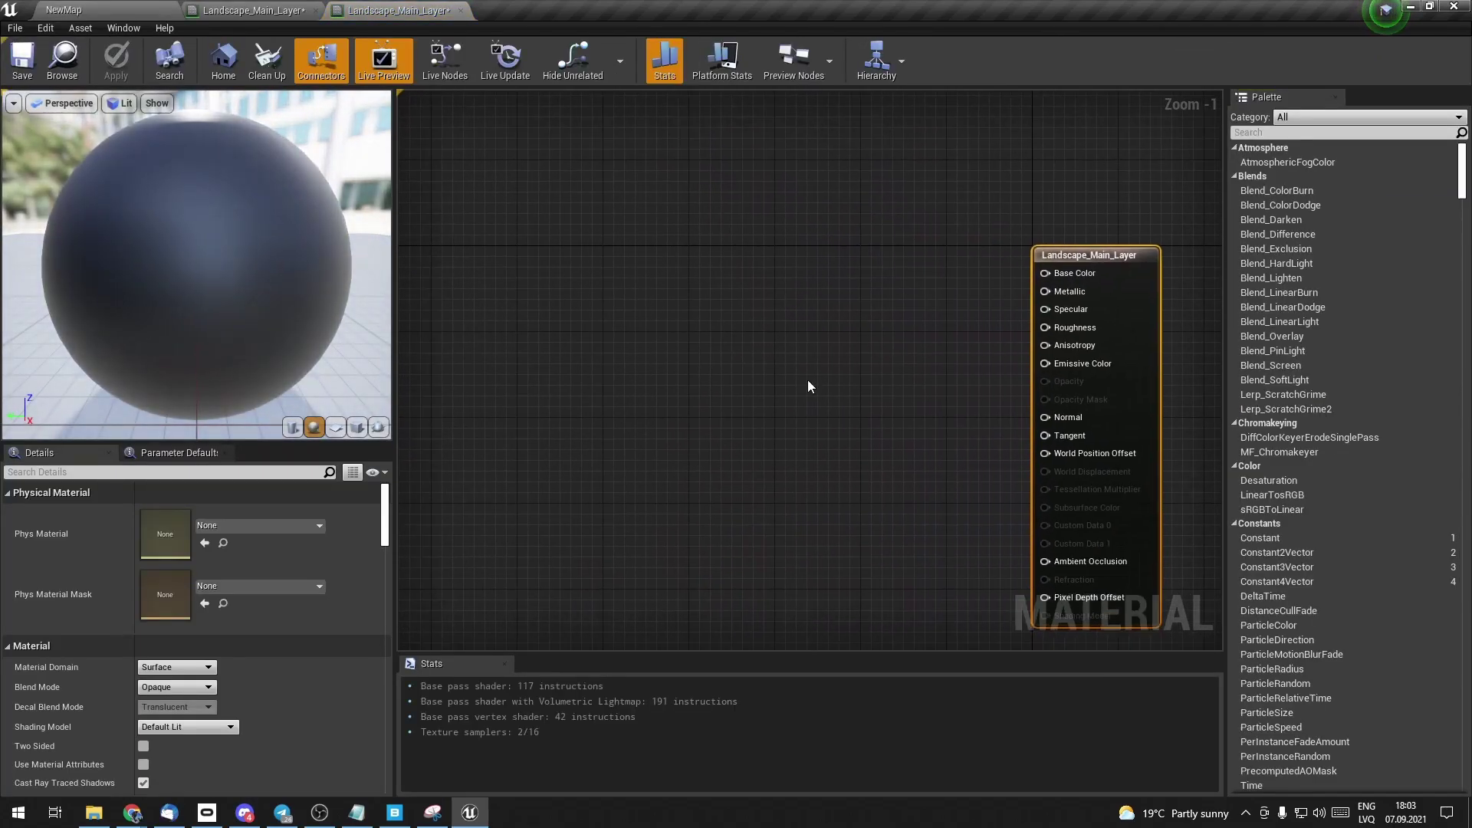
click(92, 9)
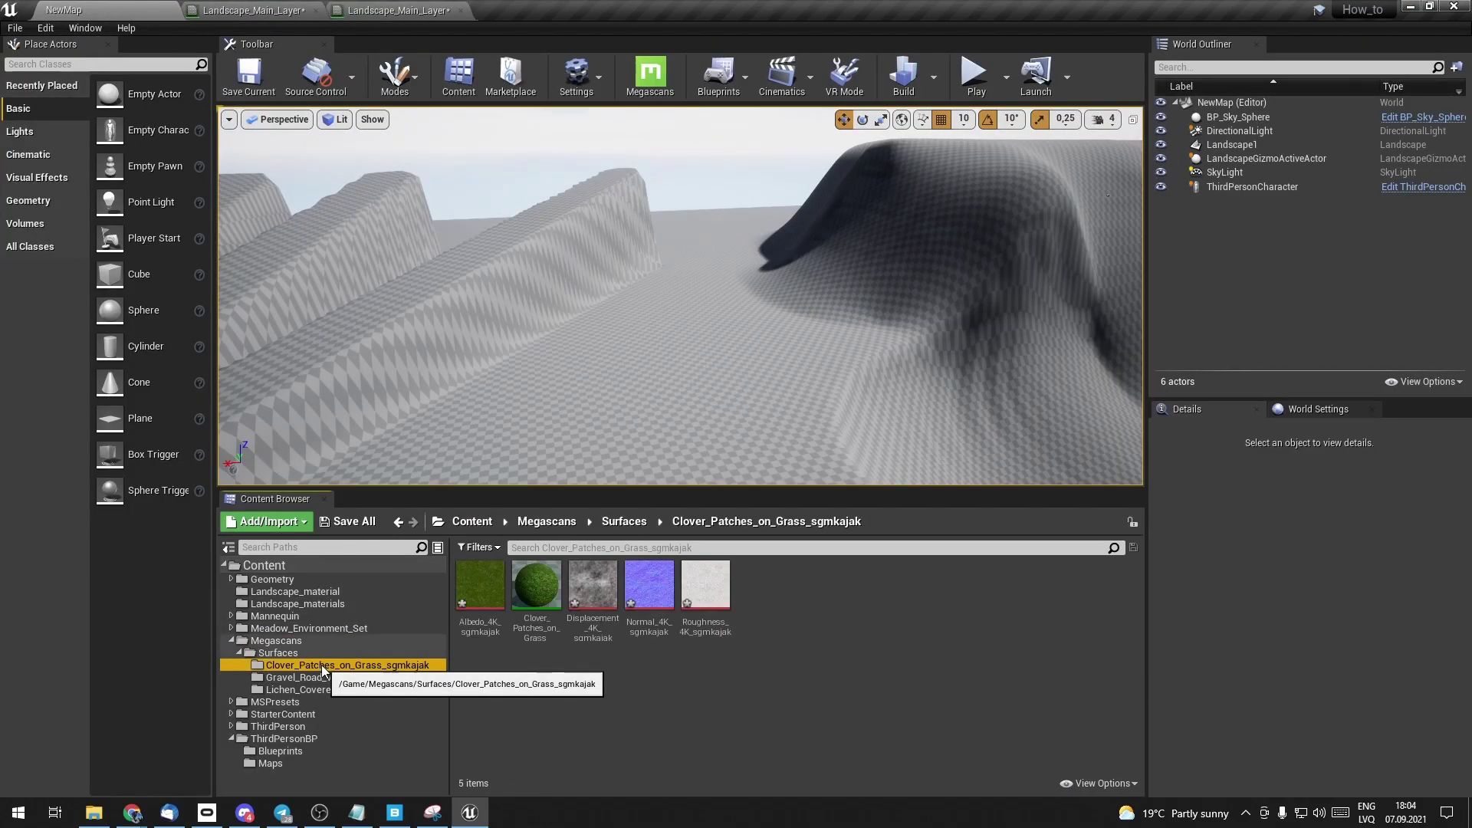
drag(301, 7, 429, 230)
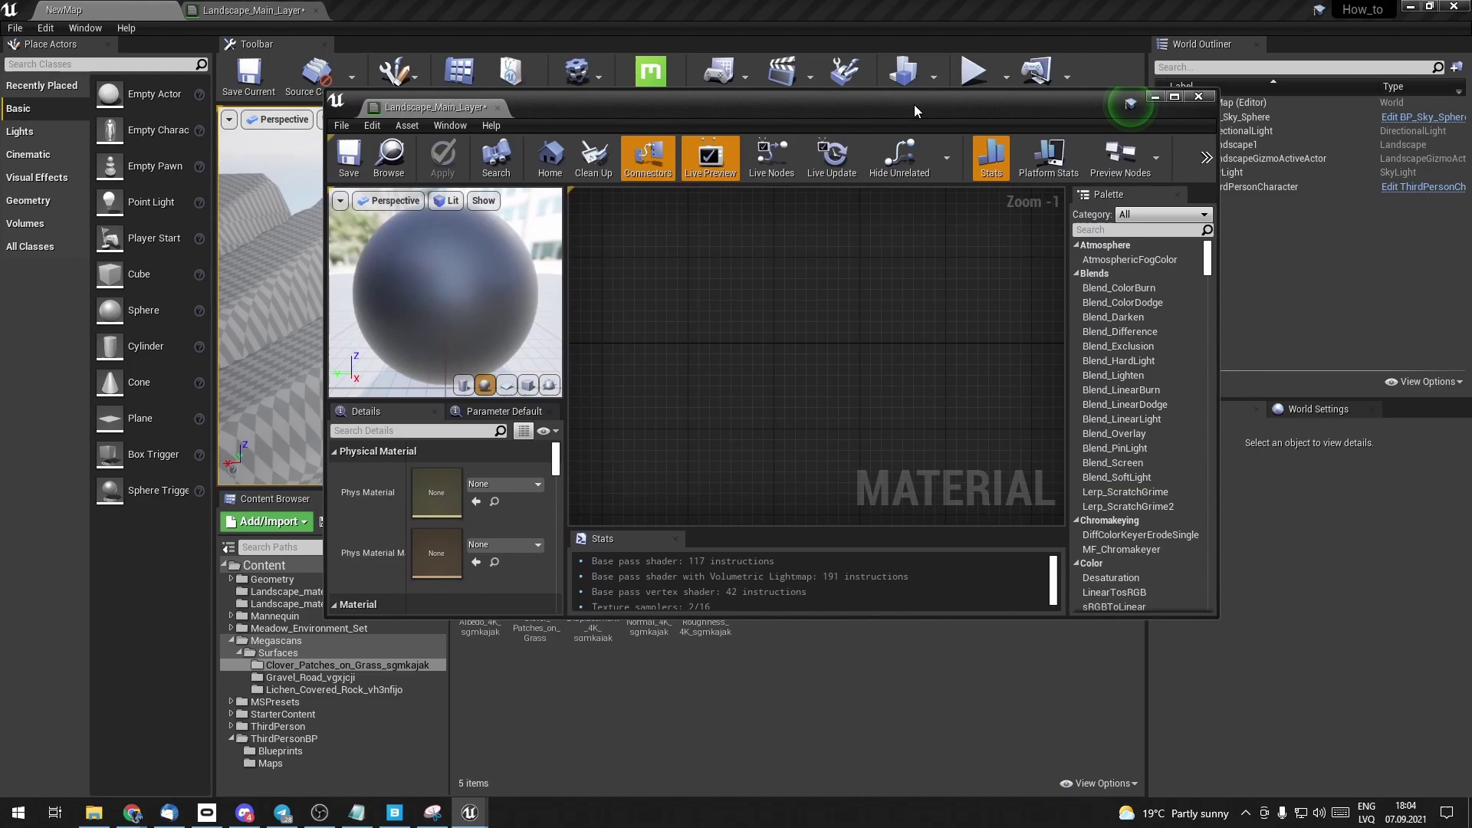
mouse_move(1133, 641)
mouse_down()
mouse_move(1306, 637)
mouse_move(1229, 534)
mouse_up()
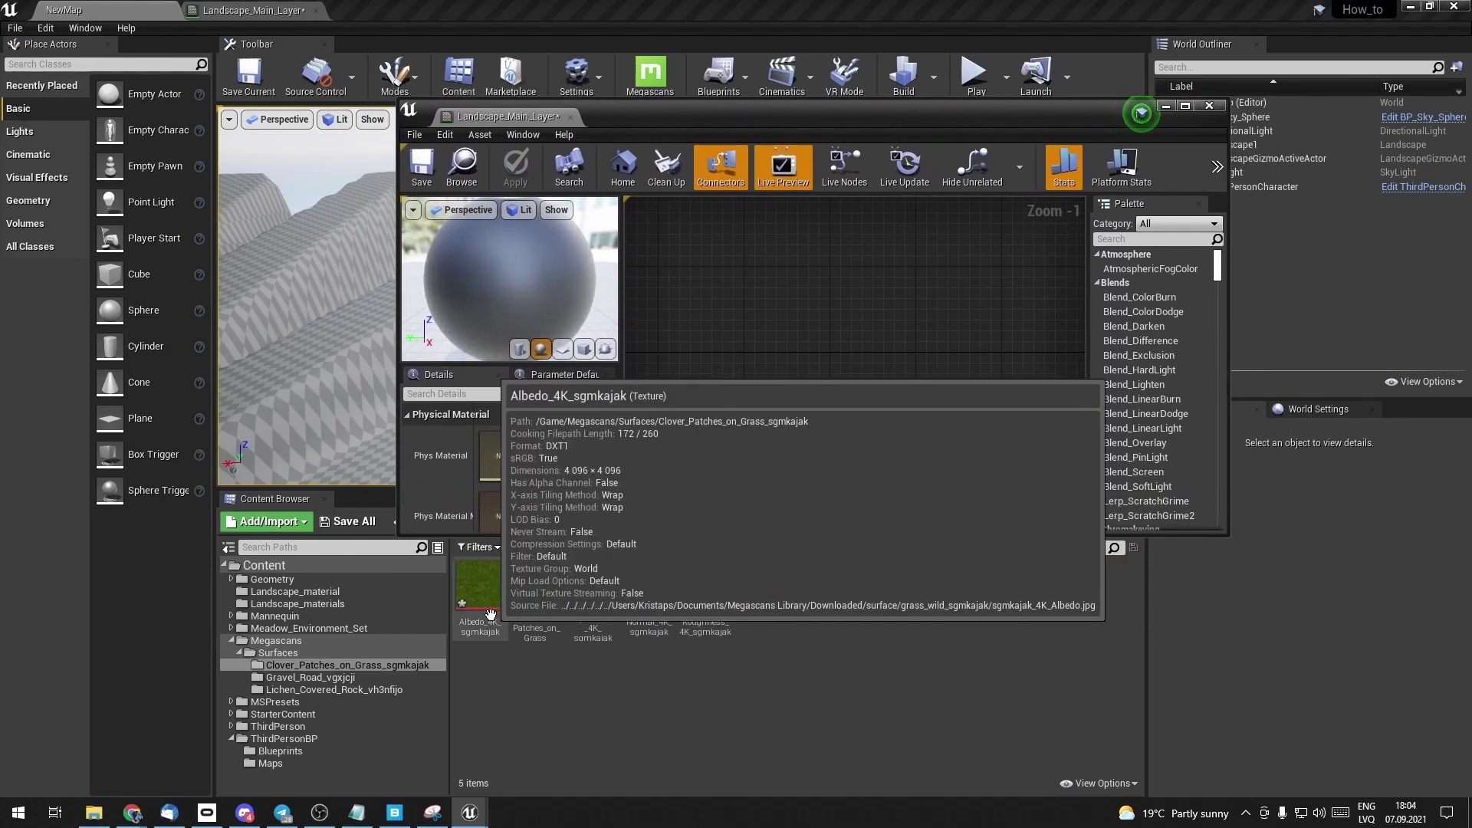
- Drag the clover grass Albedo, Normal and Roughness textures into the graph as texture samples
click(480, 586)
ctrl+click(649, 587)
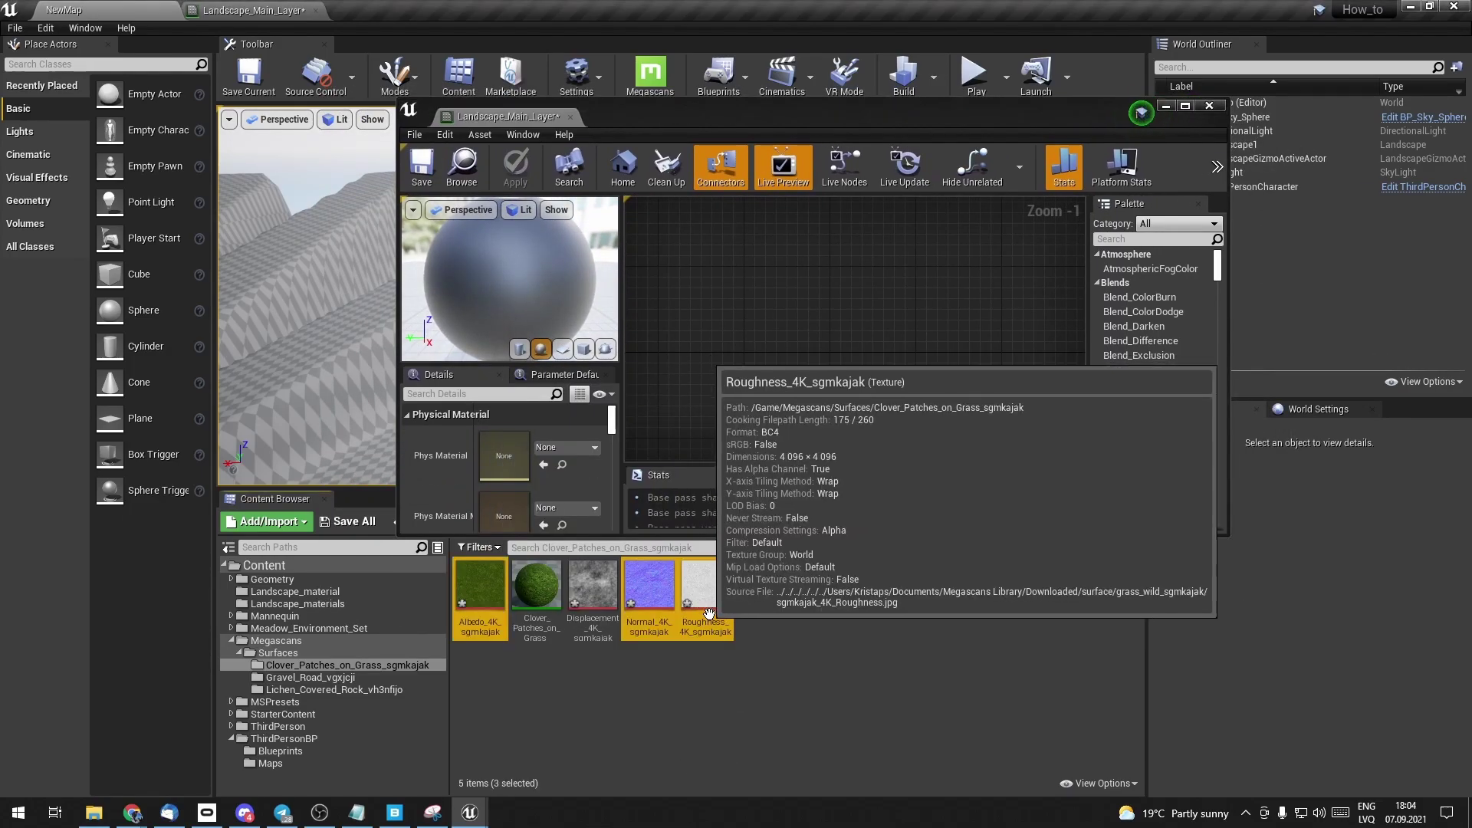
ctrl+click(720, 613)
drag(719, 613, 773, 349)
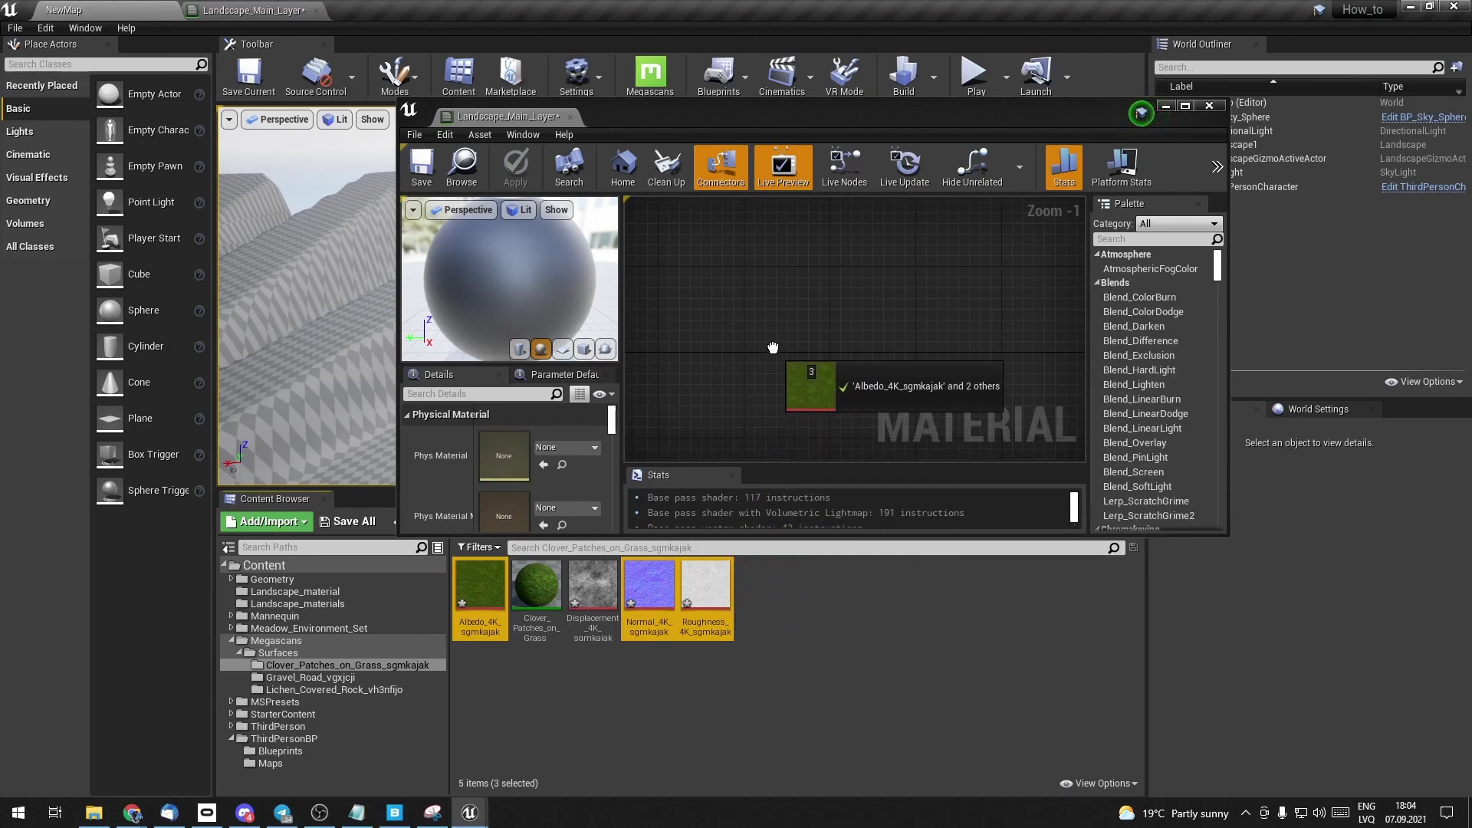
drag(773, 348, 773, 349)
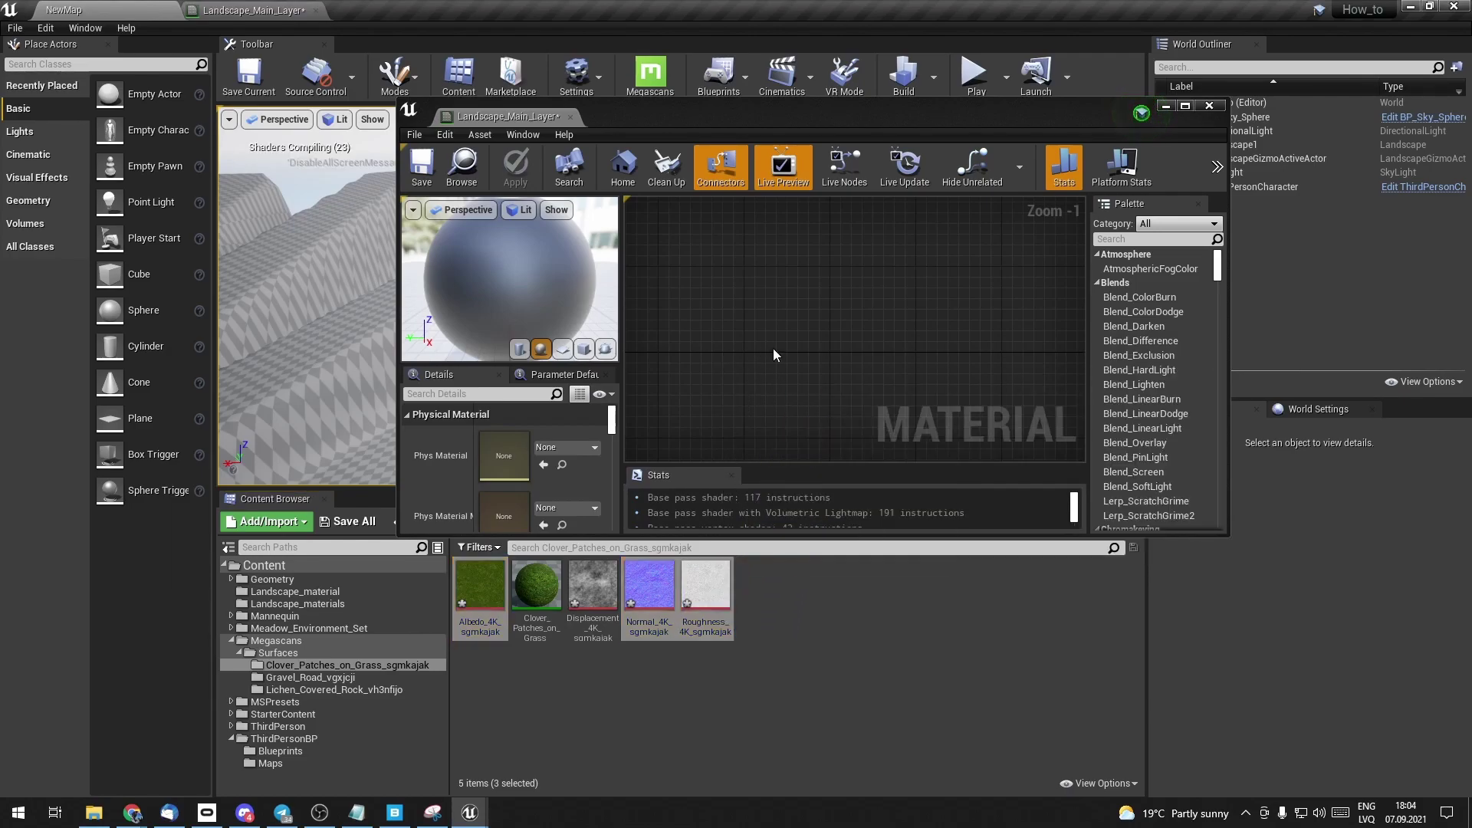
scroll(889, 338, down, 1)
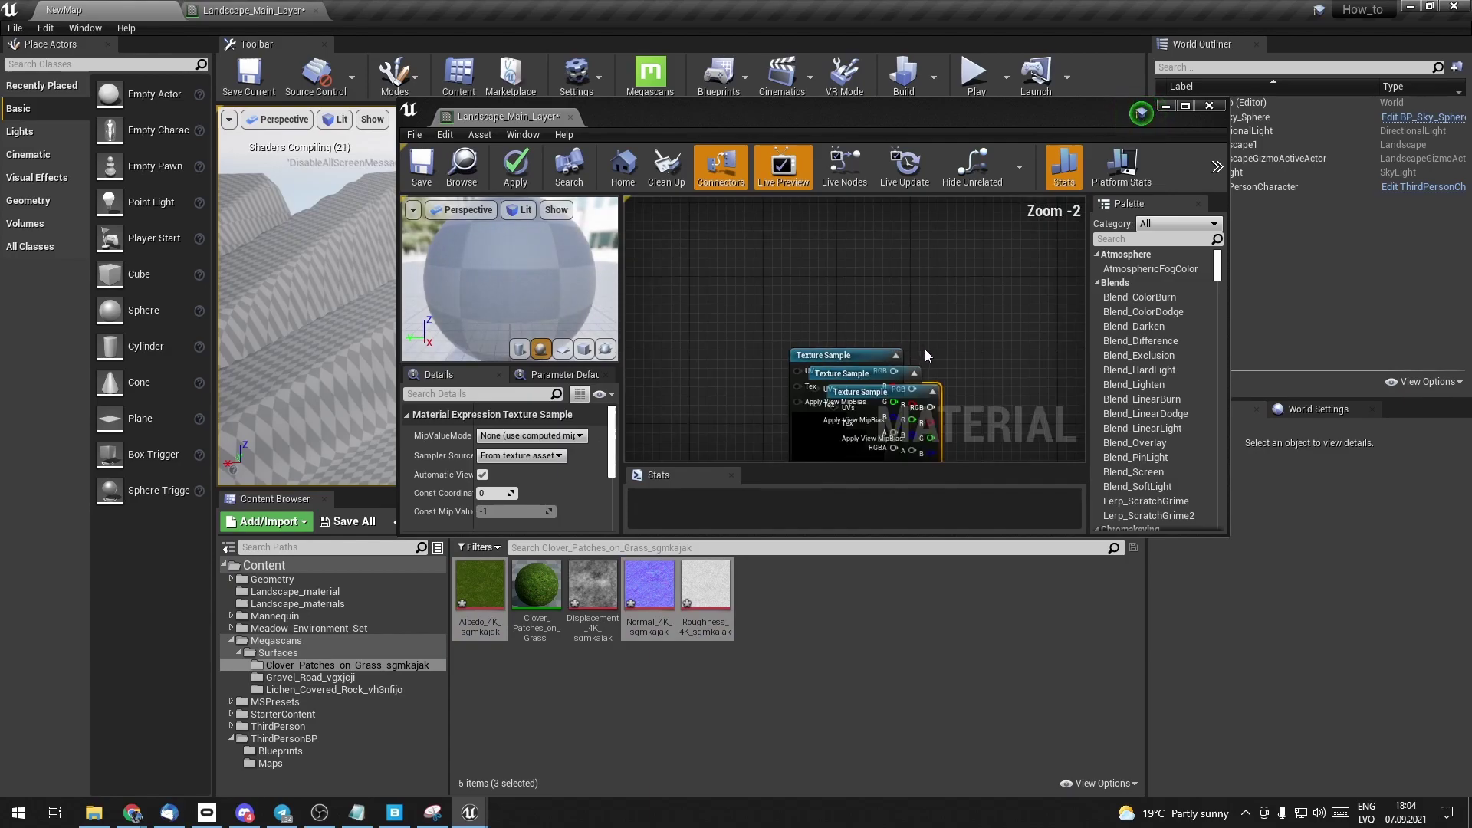
right_drag(949, 370, 930, 302)
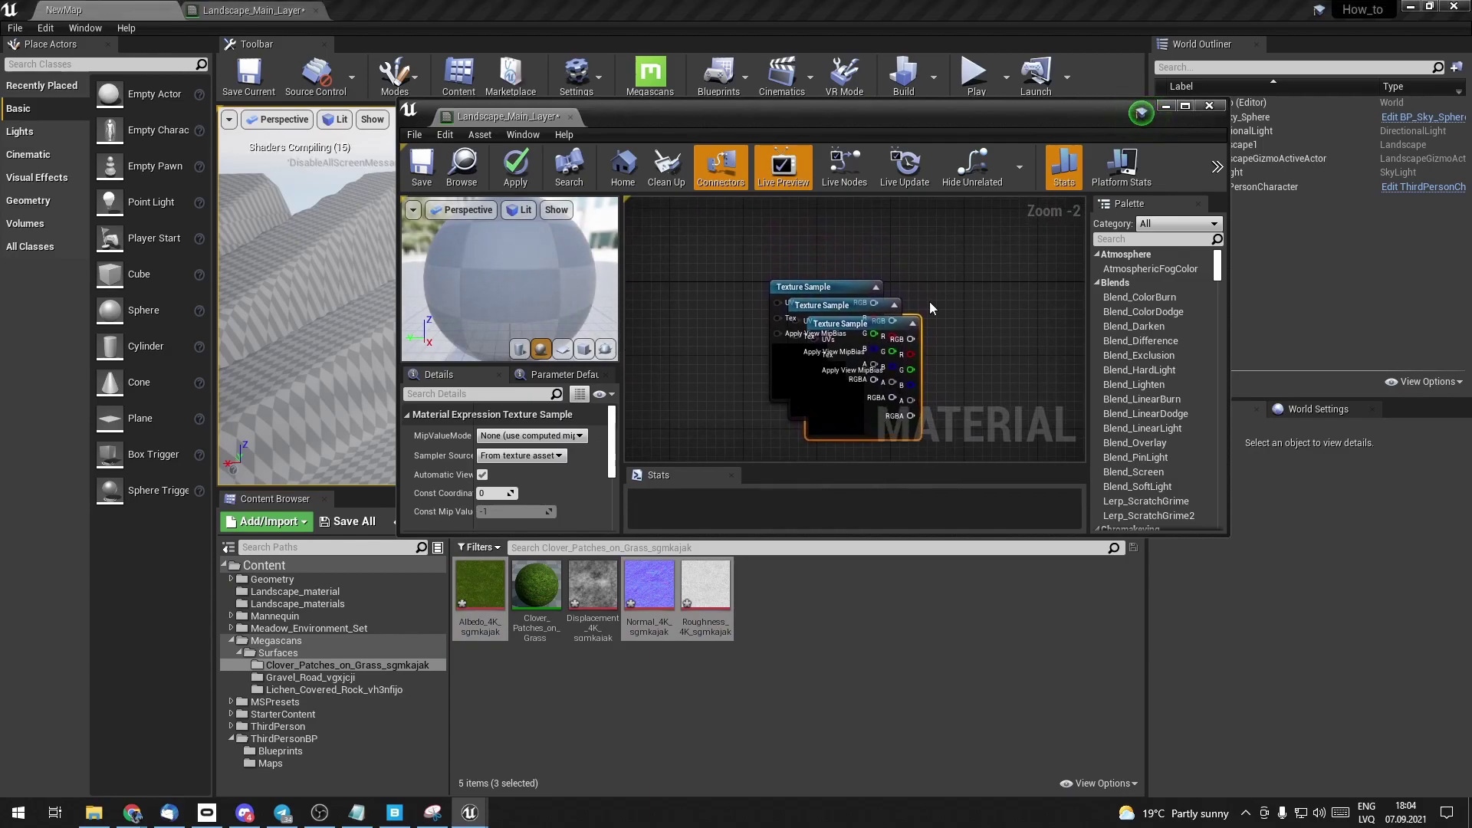
double_click(564, 121)
- Spread the three texture sample nodes into a vertical column
drag(667, 328, 659, 241)
drag(713, 361, 697, 513)
scroll(747, 414, down, 1)
click(747, 414)
scroll(798, 399, up, 1)
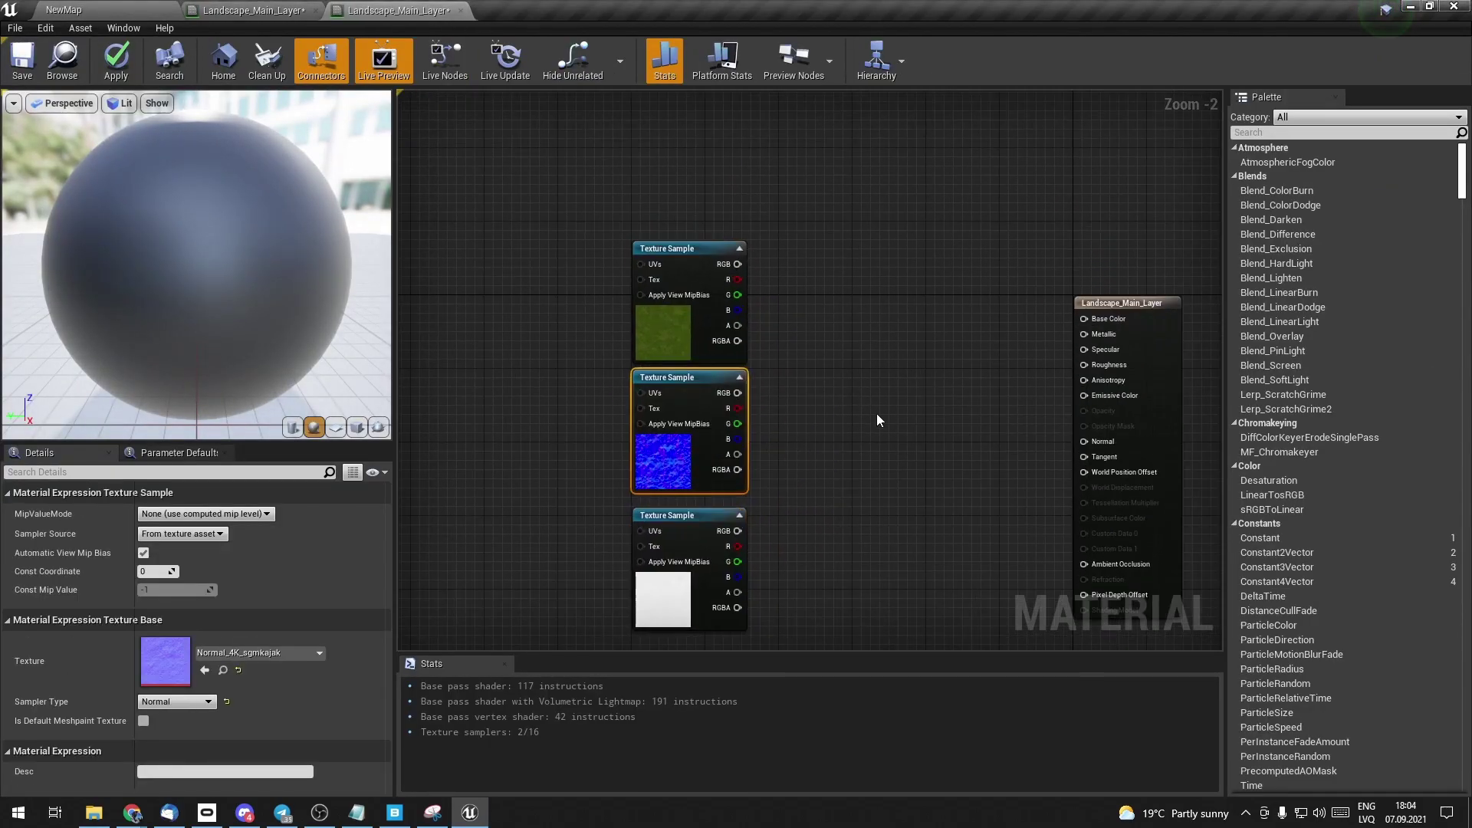
click(880, 420)
- Add a MakeMaterialAttributes node and wire the textures into BaseColor, Normal and Roughness
right_click(877, 373)
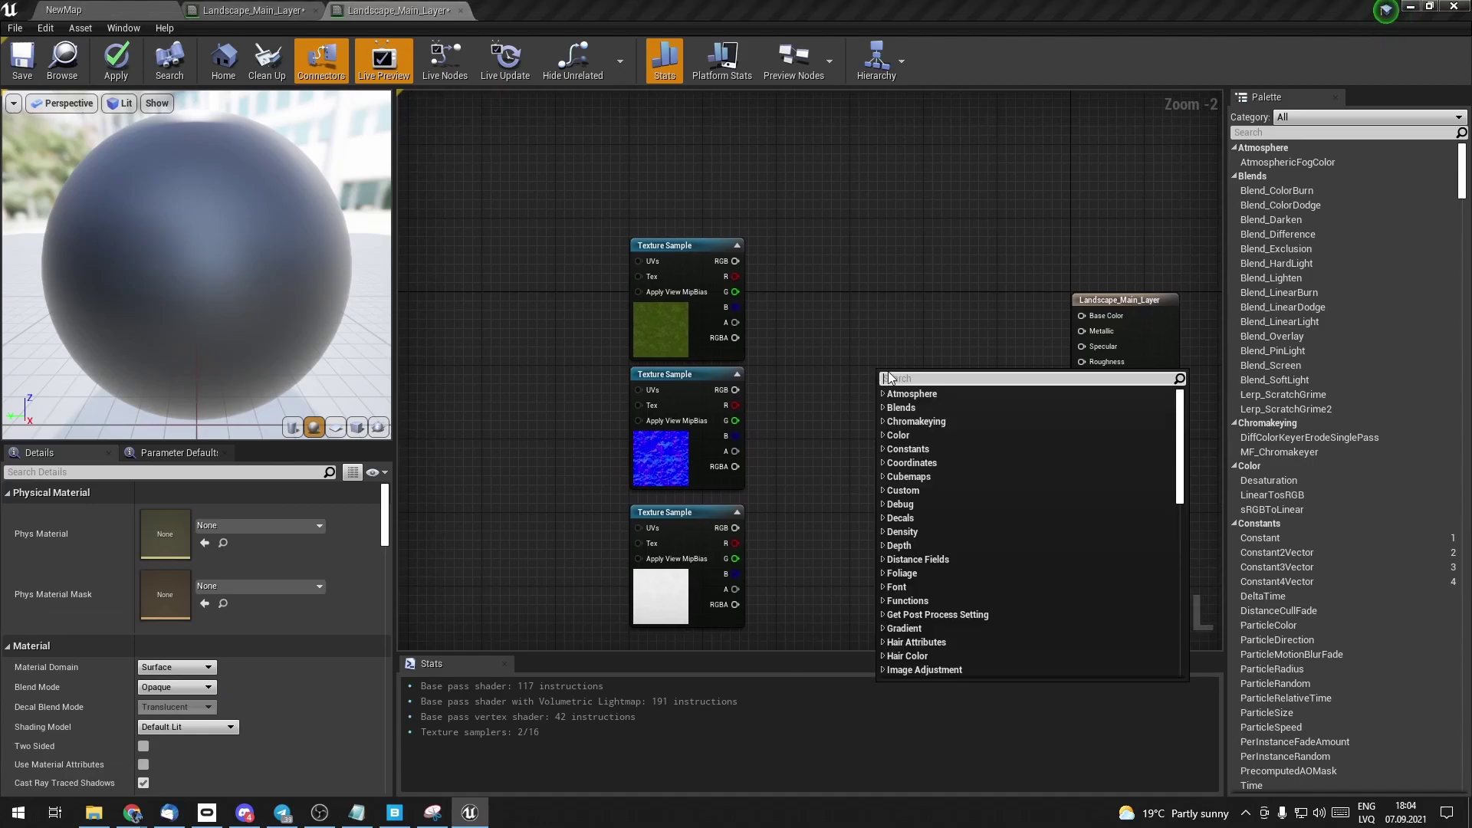
text(makem)
click(935, 408)
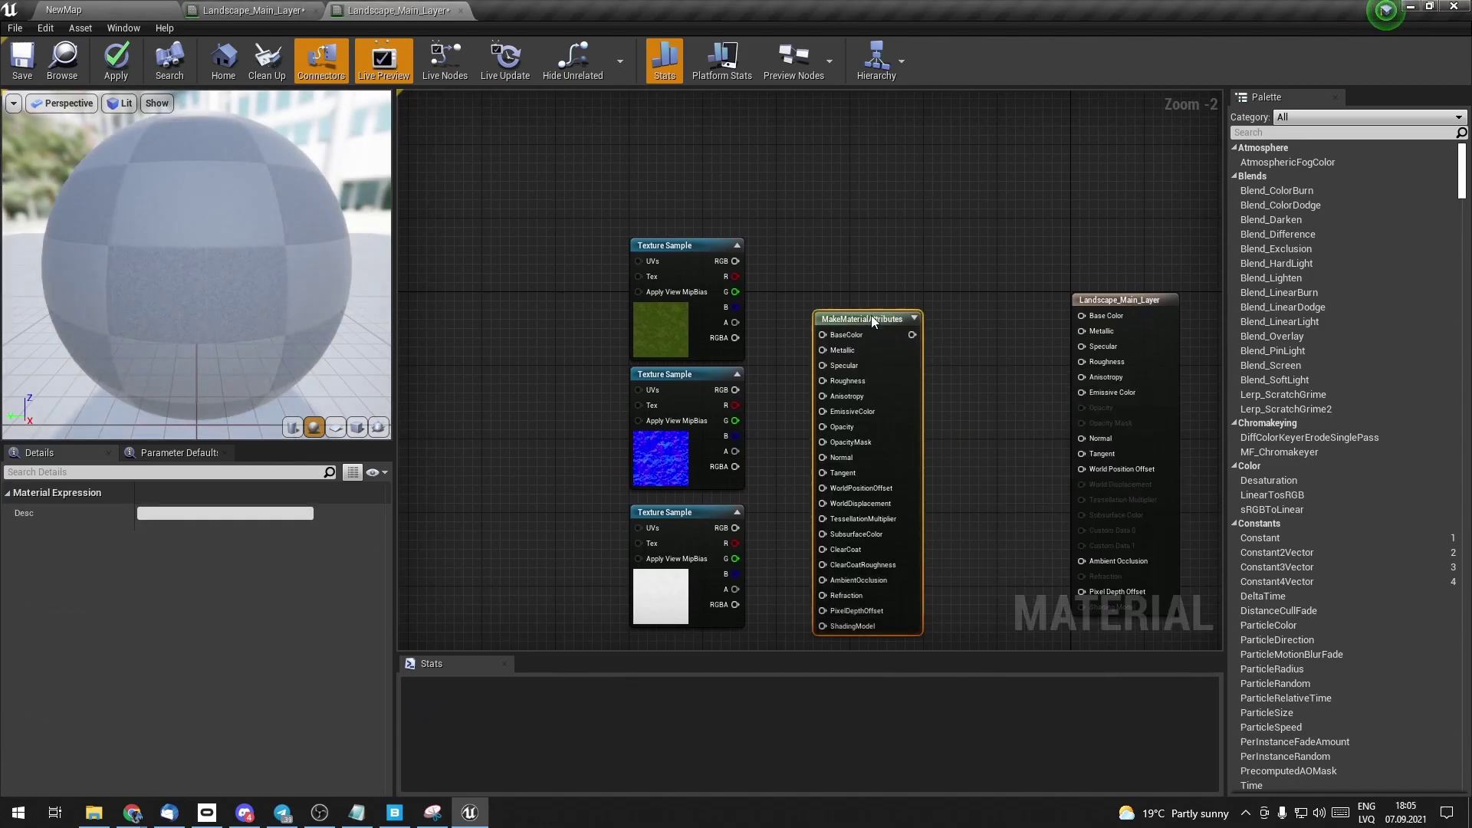
scroll(736, 199, up, 1)
drag(738, 194, 843, 240)
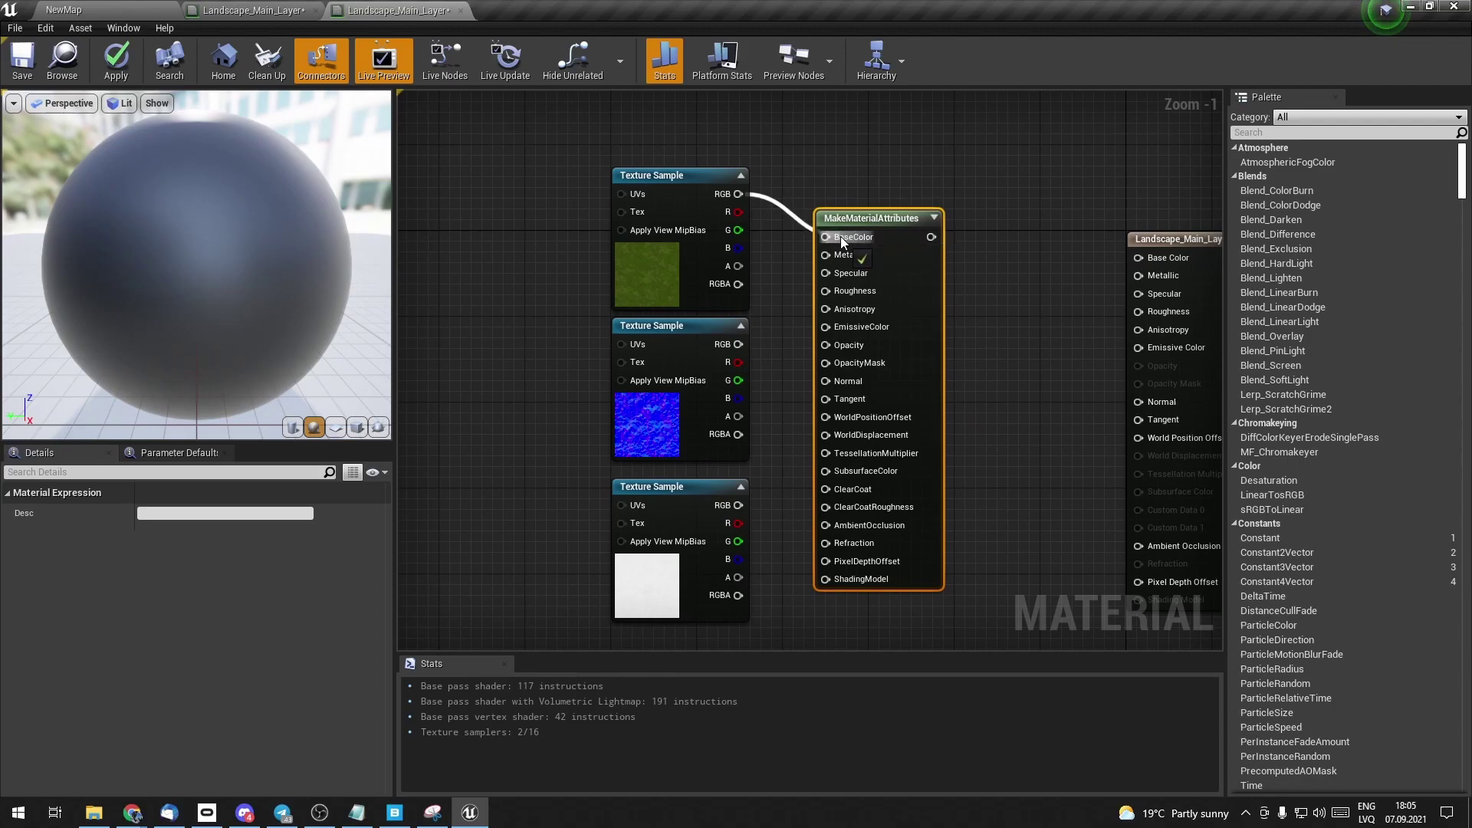
drag(739, 344, 826, 381)
drag(738, 506, 826, 290)
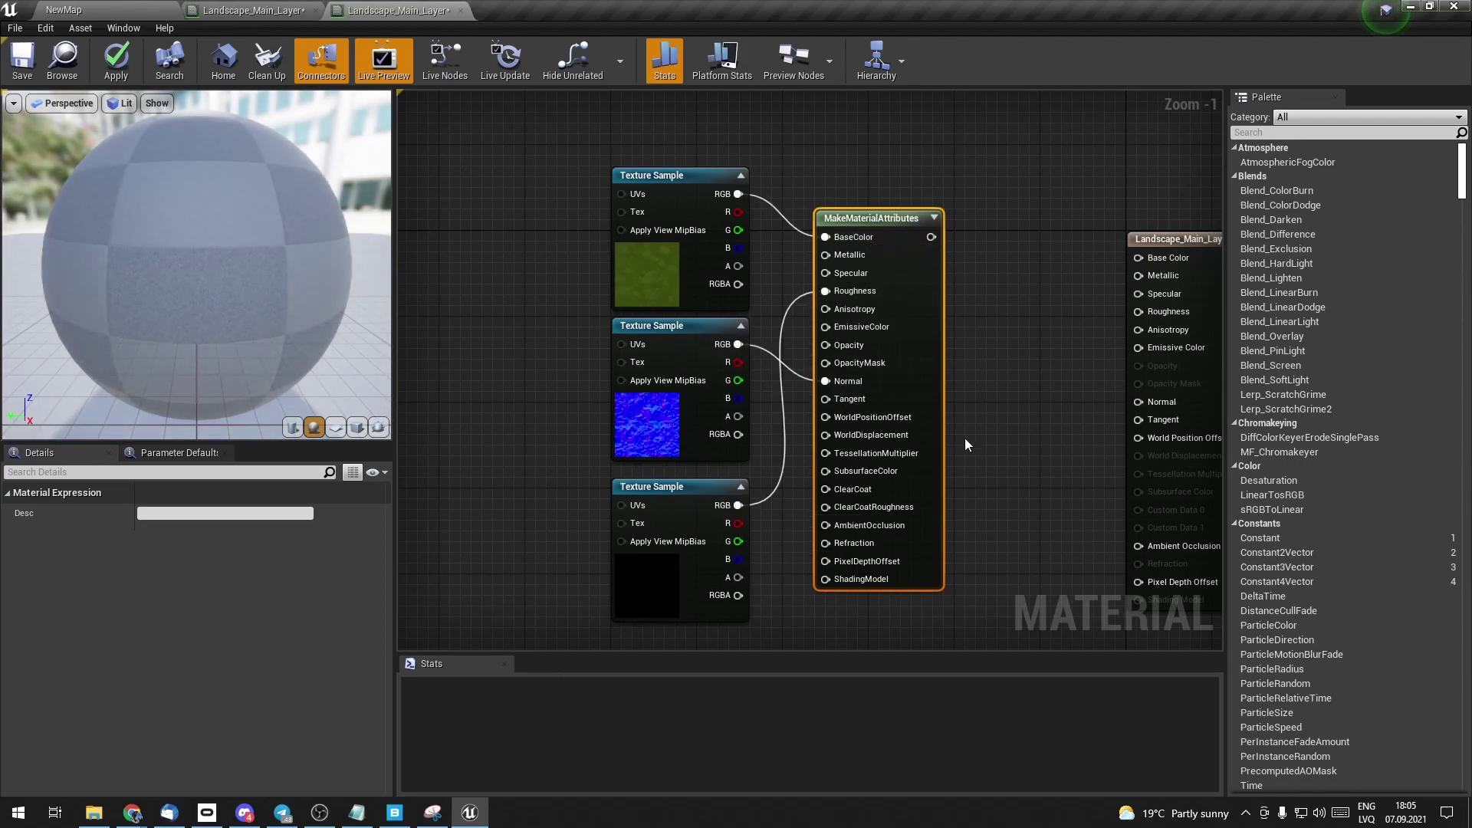
scroll(959, 322, down, 1)
right_drag(910, 247, 1297, 272)
- Add a LandscapeLayerCoords node to the left of the texture samples
right_click(634, 340)
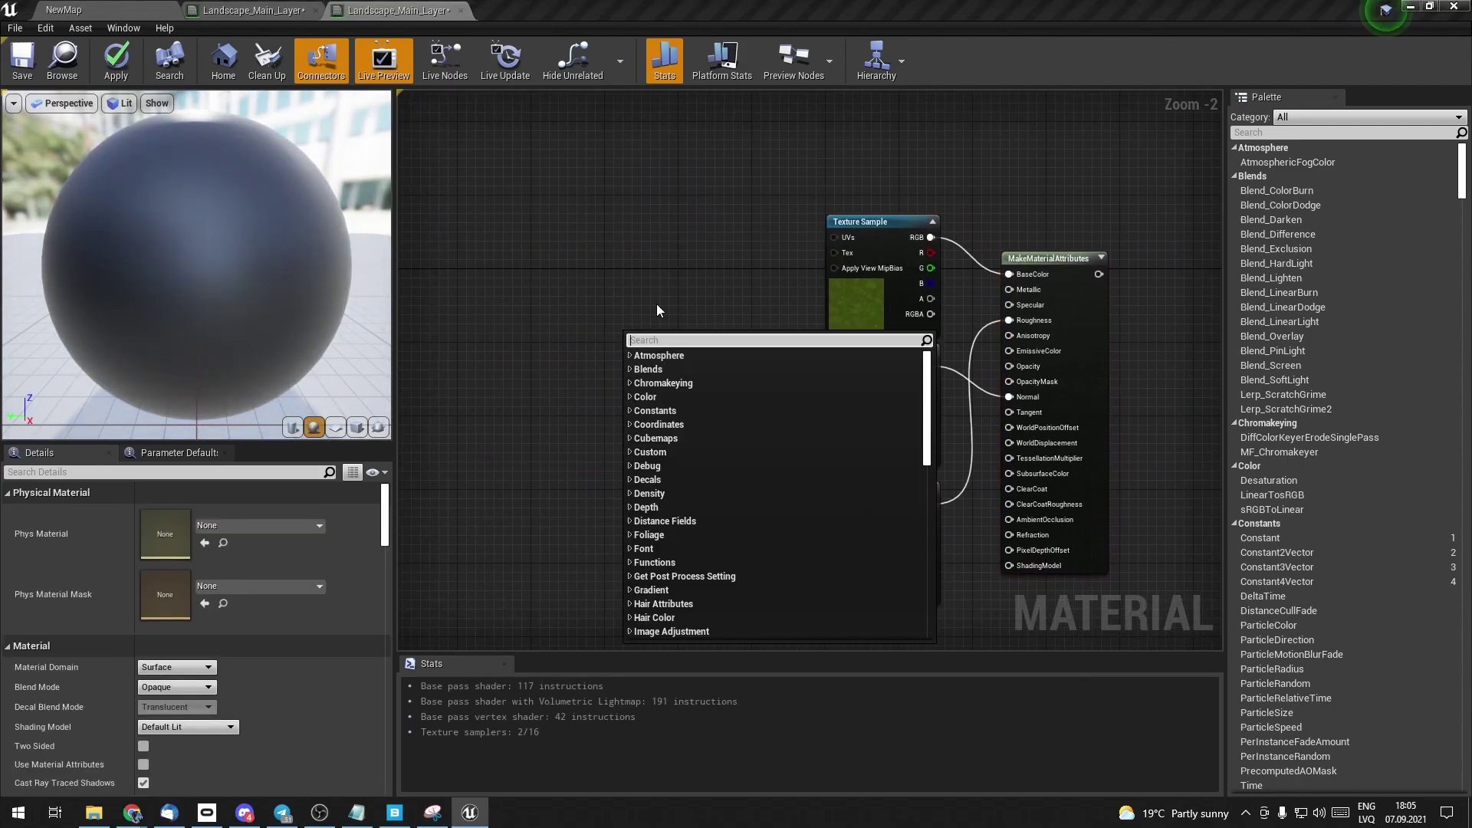
text(landsca)
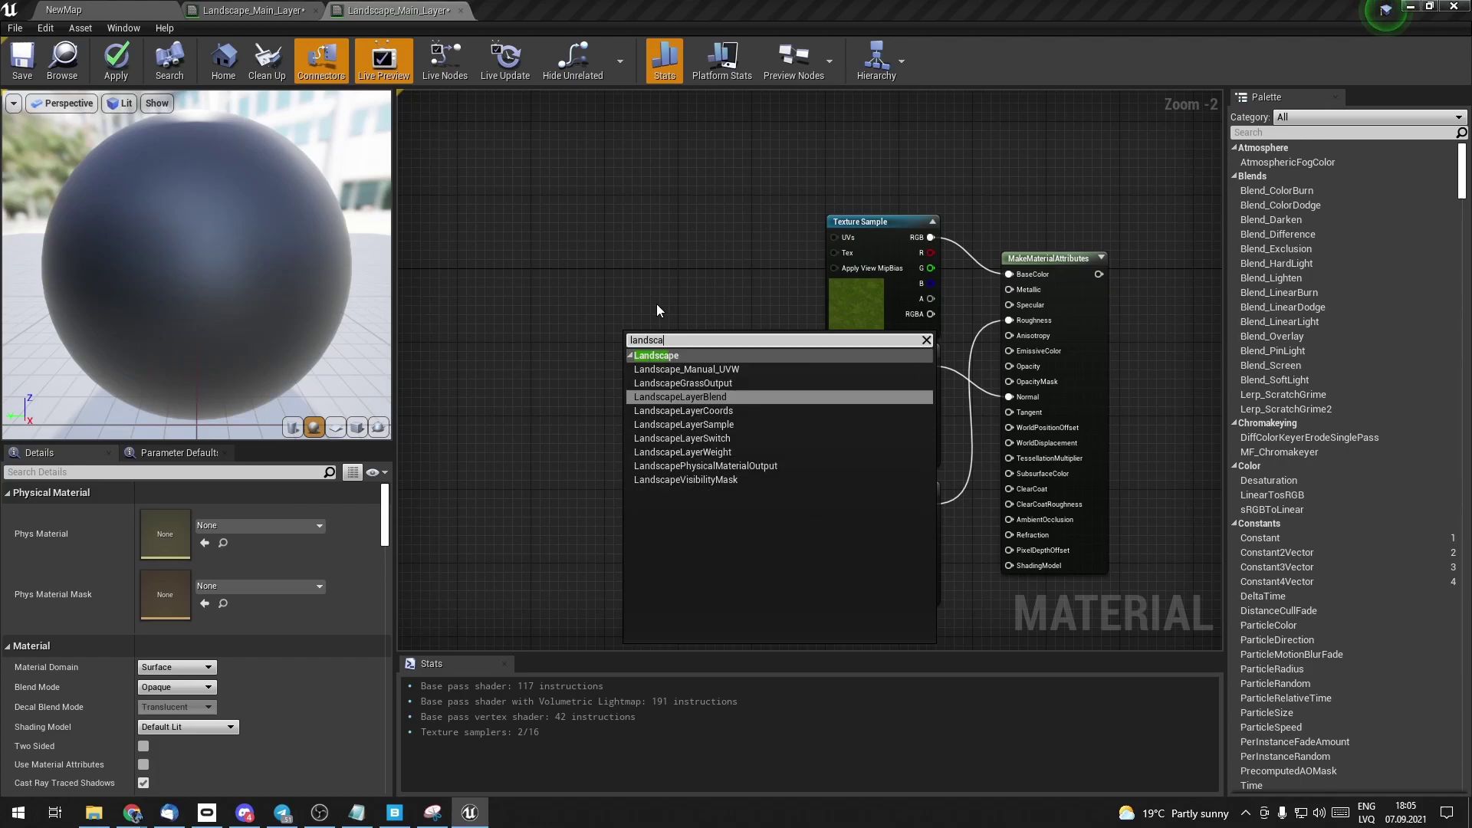
key(Down)
key(Return)
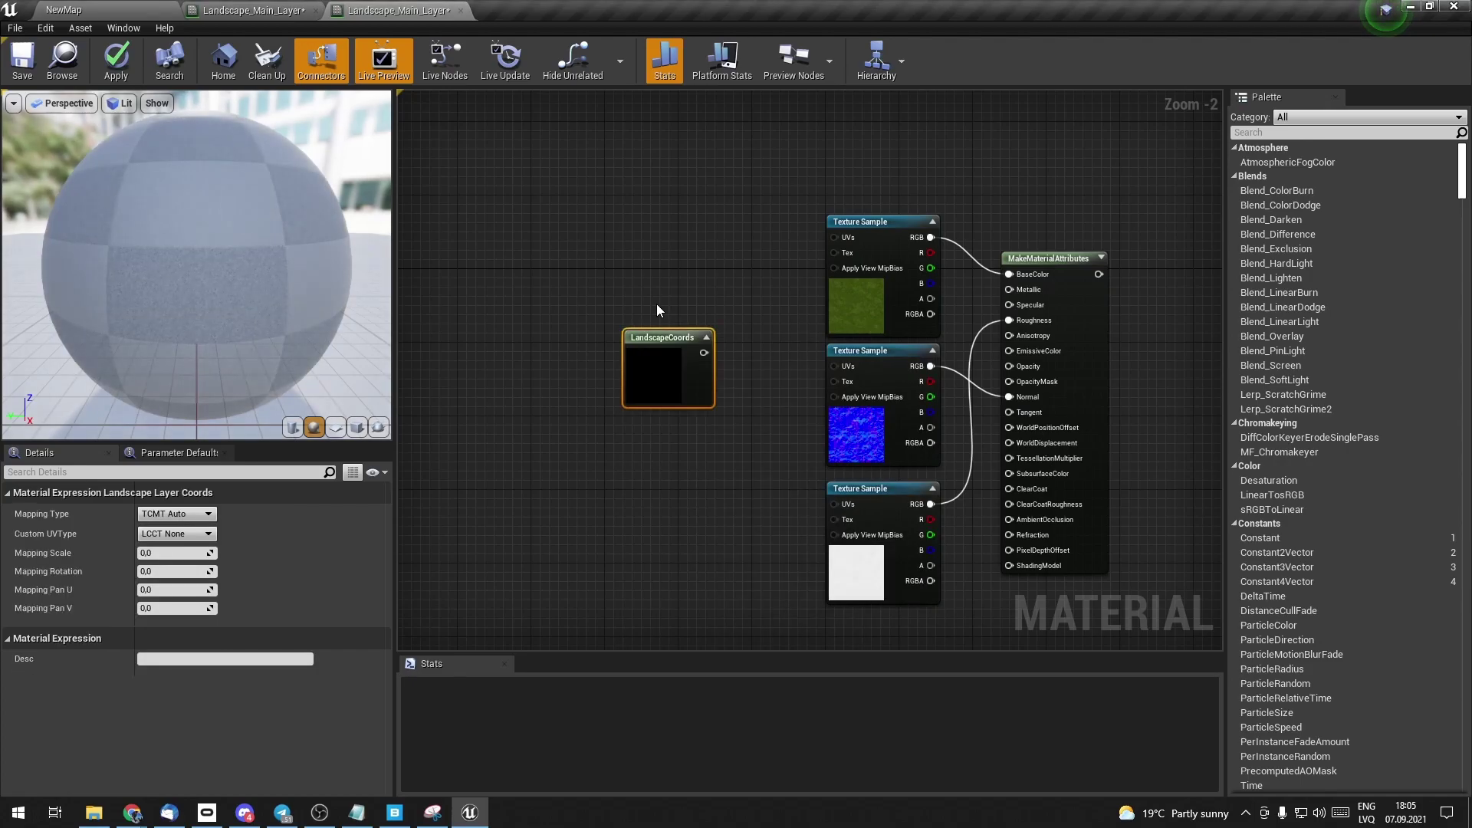
drag(652, 351, 551, 327)
click(674, 359)
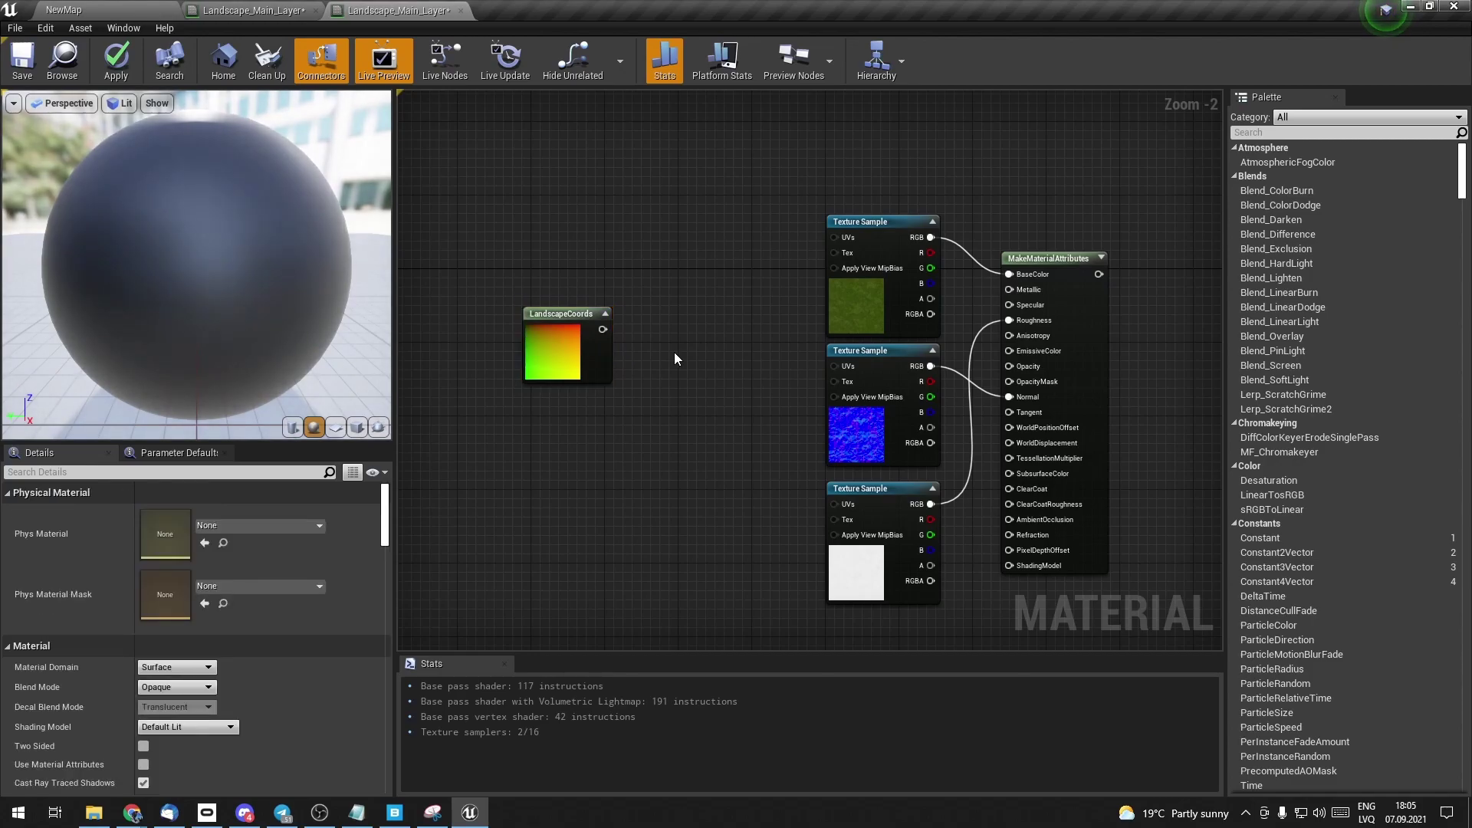
- Add a Multiply node and feed LandscapeCoords into its A input
right_click(676, 358)
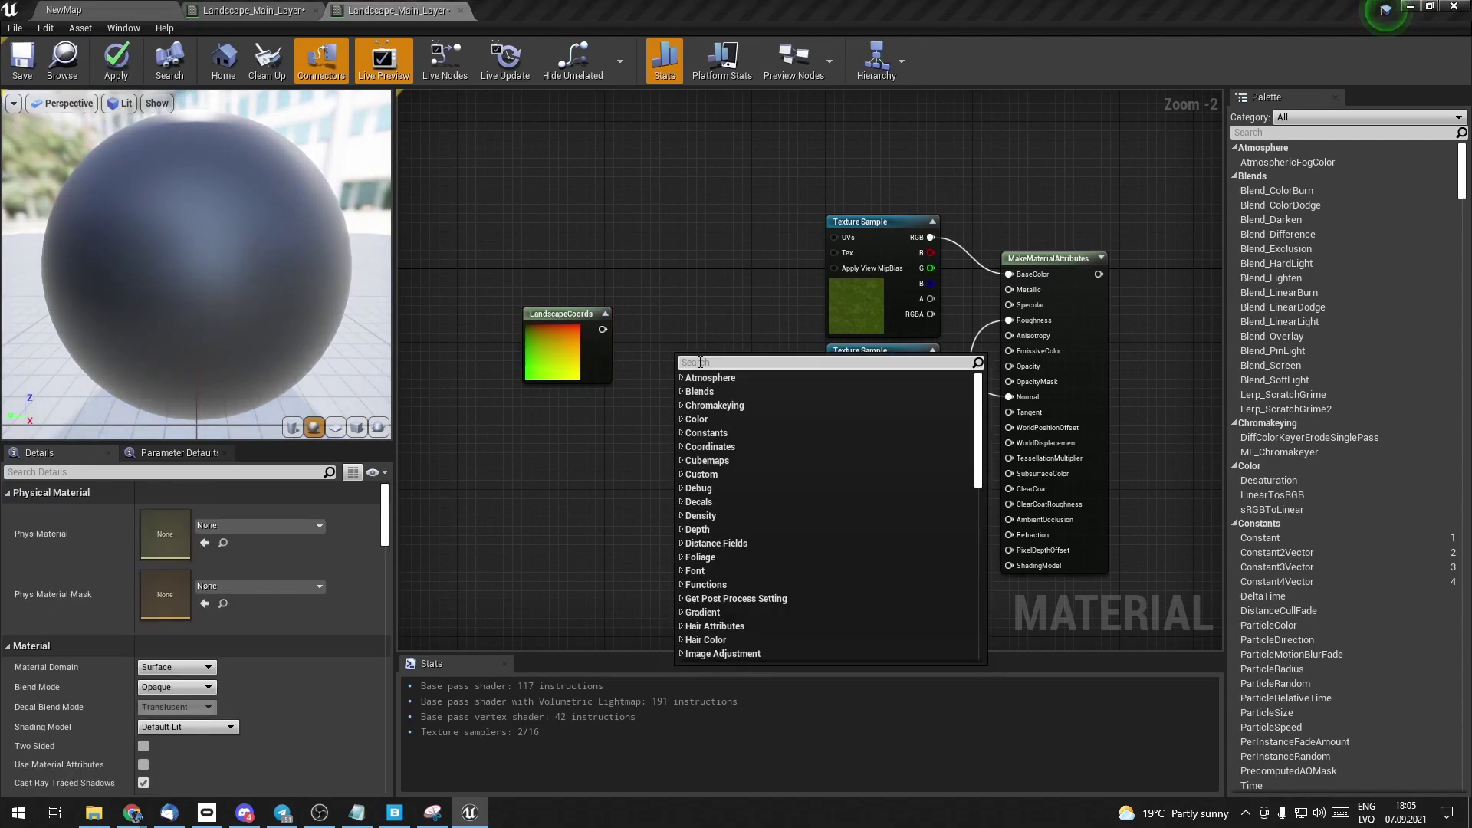
text(multiply)
key(Return)
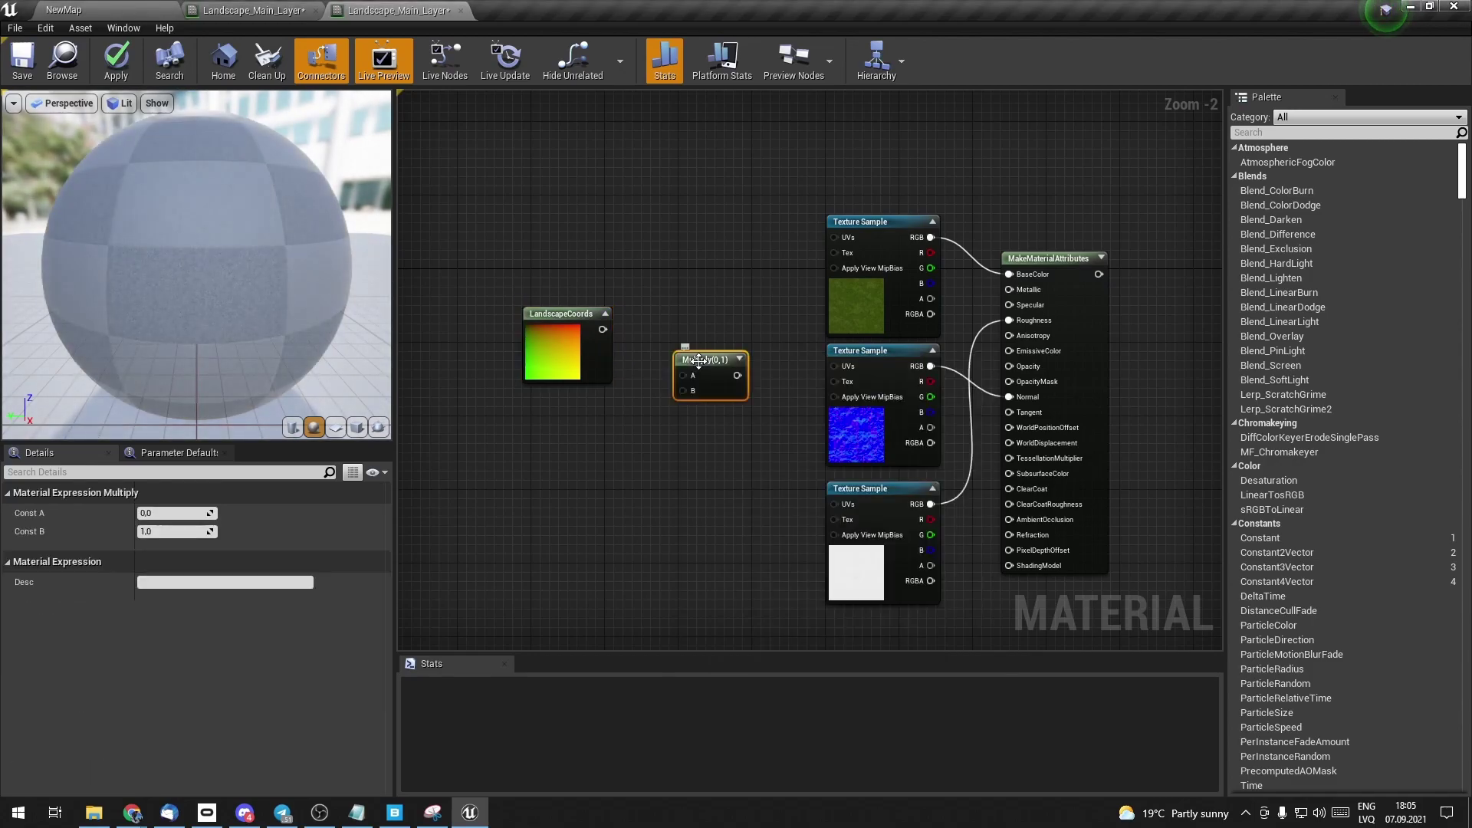
drag(575, 329, 575, 311)
mouse_move(701, 366)
mouse_down()
mouse_move(706, 339)
mouse_move(603, 310)
mouse_up()
click(572, 430)
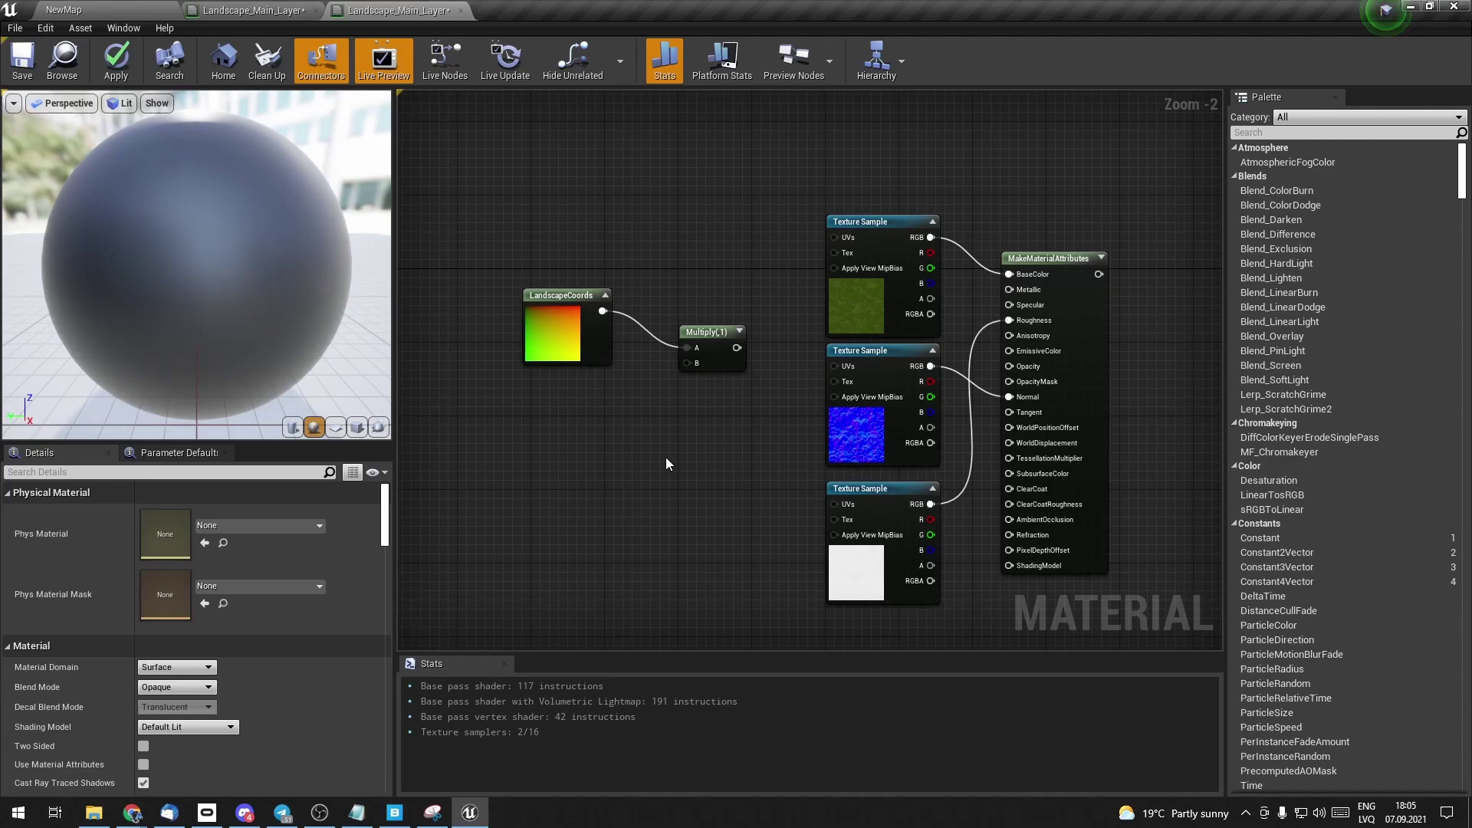
- Feed a 0.25 constant into Multiply B and route the result into the colour and normal UVs
click(646, 457)
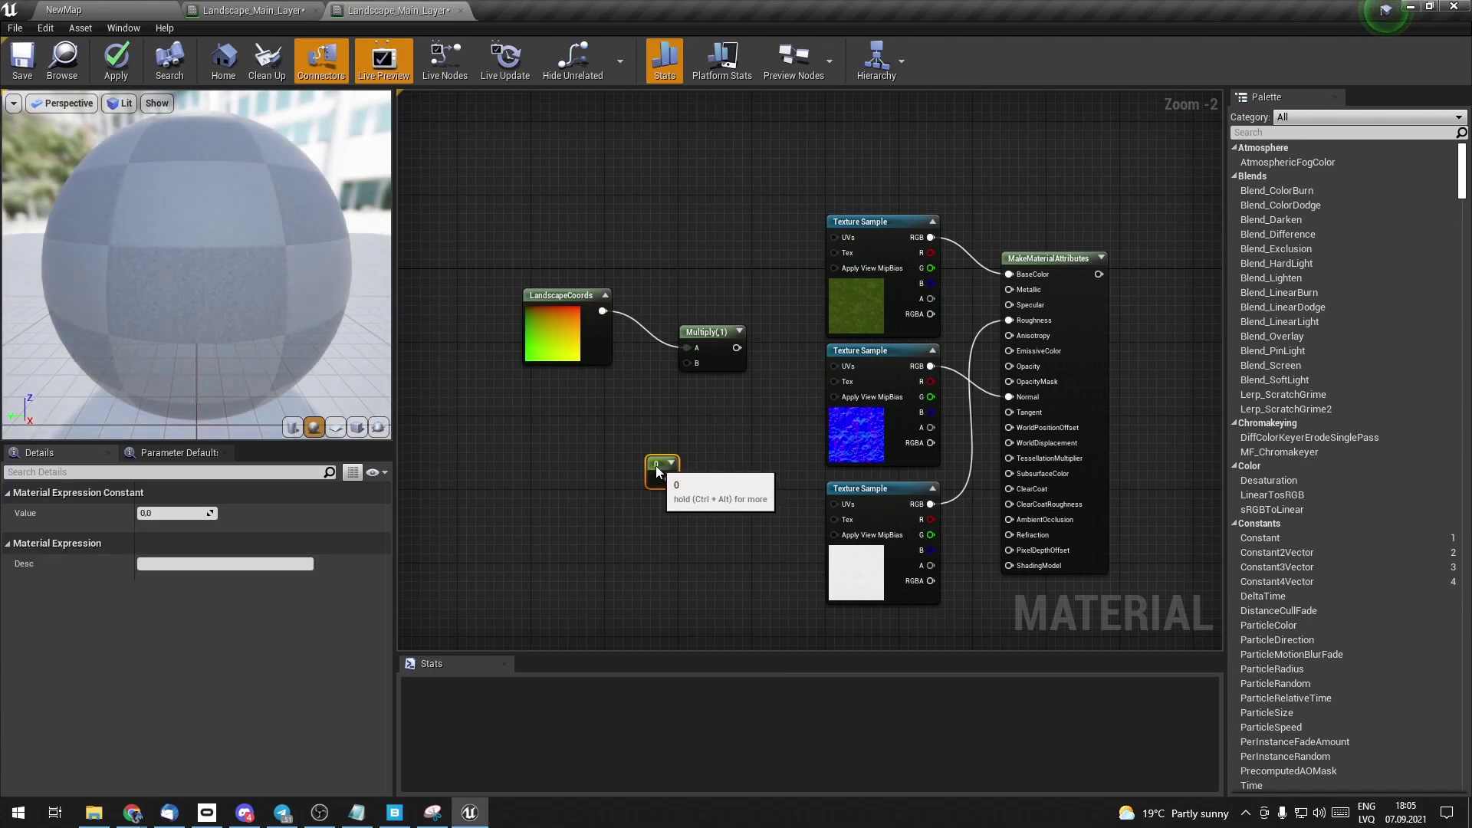
click(192, 513)
text(0.25)
key(Return)
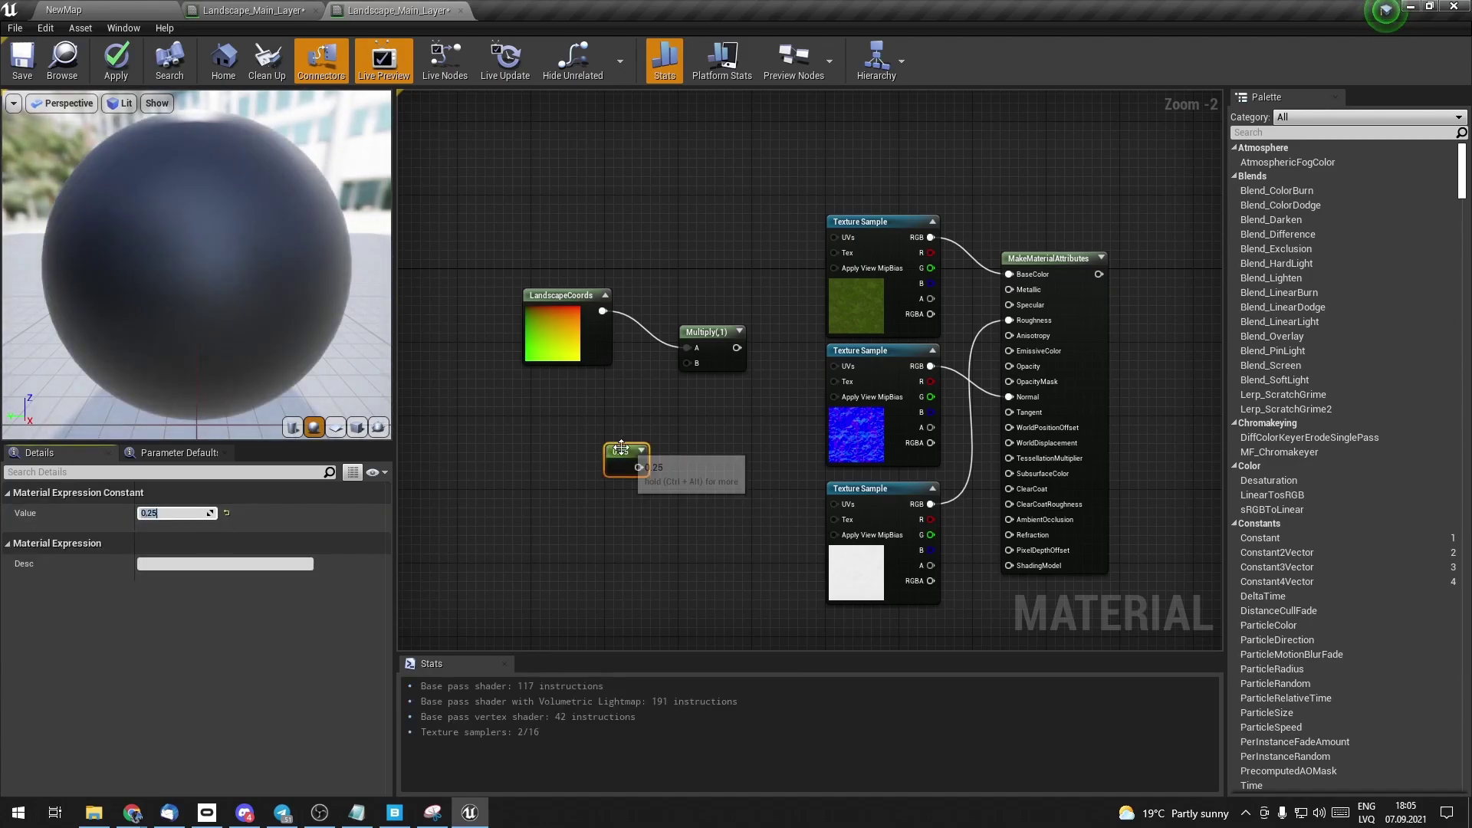
drag(628, 467, 688, 363)
scroll(656, 443, up, 1)
drag(572, 345, 700, 217)
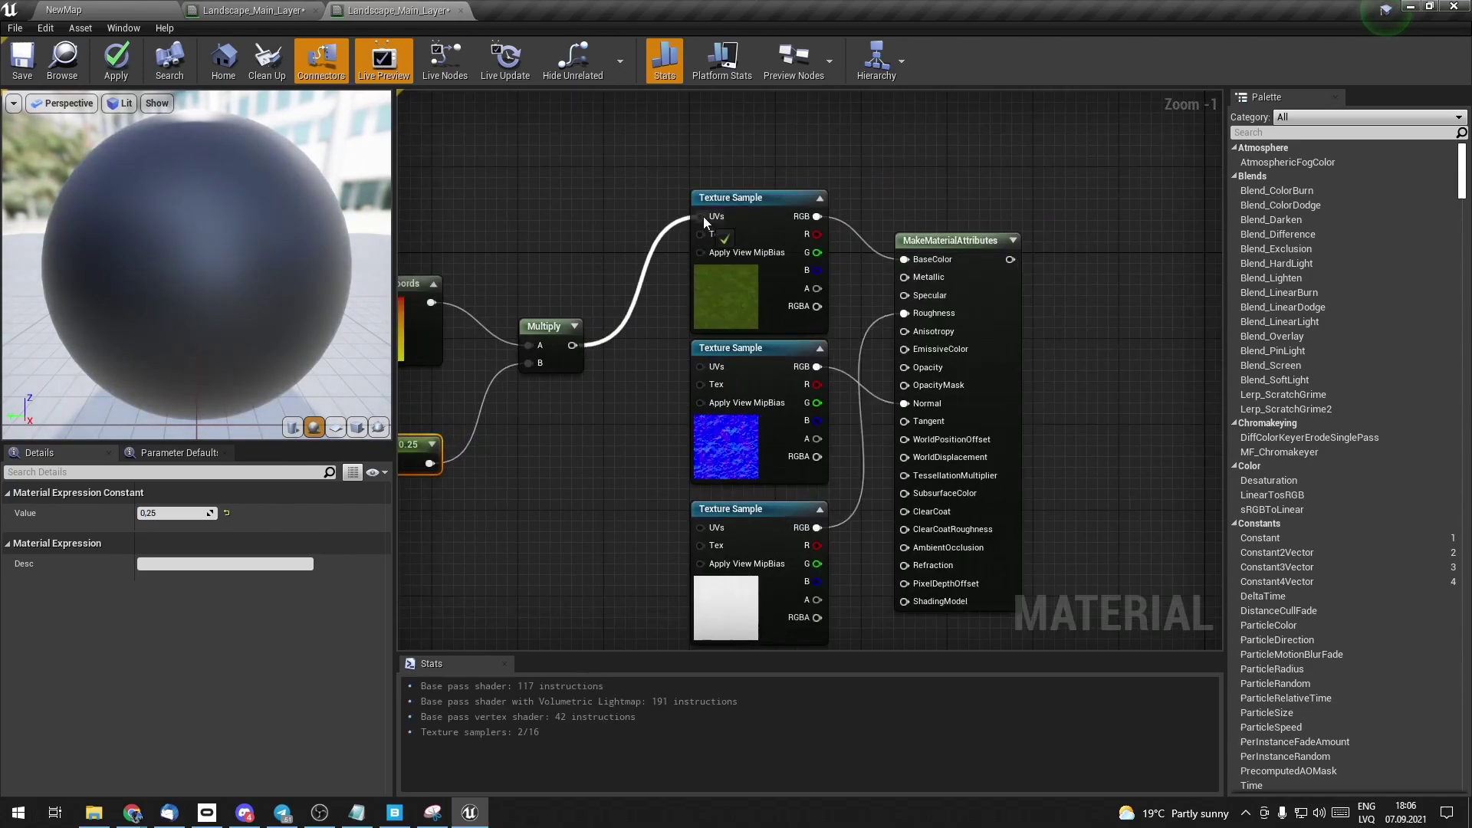
mouse_move(572, 345)
mouse_down()
mouse_move(700, 366)
mouse_move(700, 528)
mouse_up()
scroll(1076, 395, down, 1)
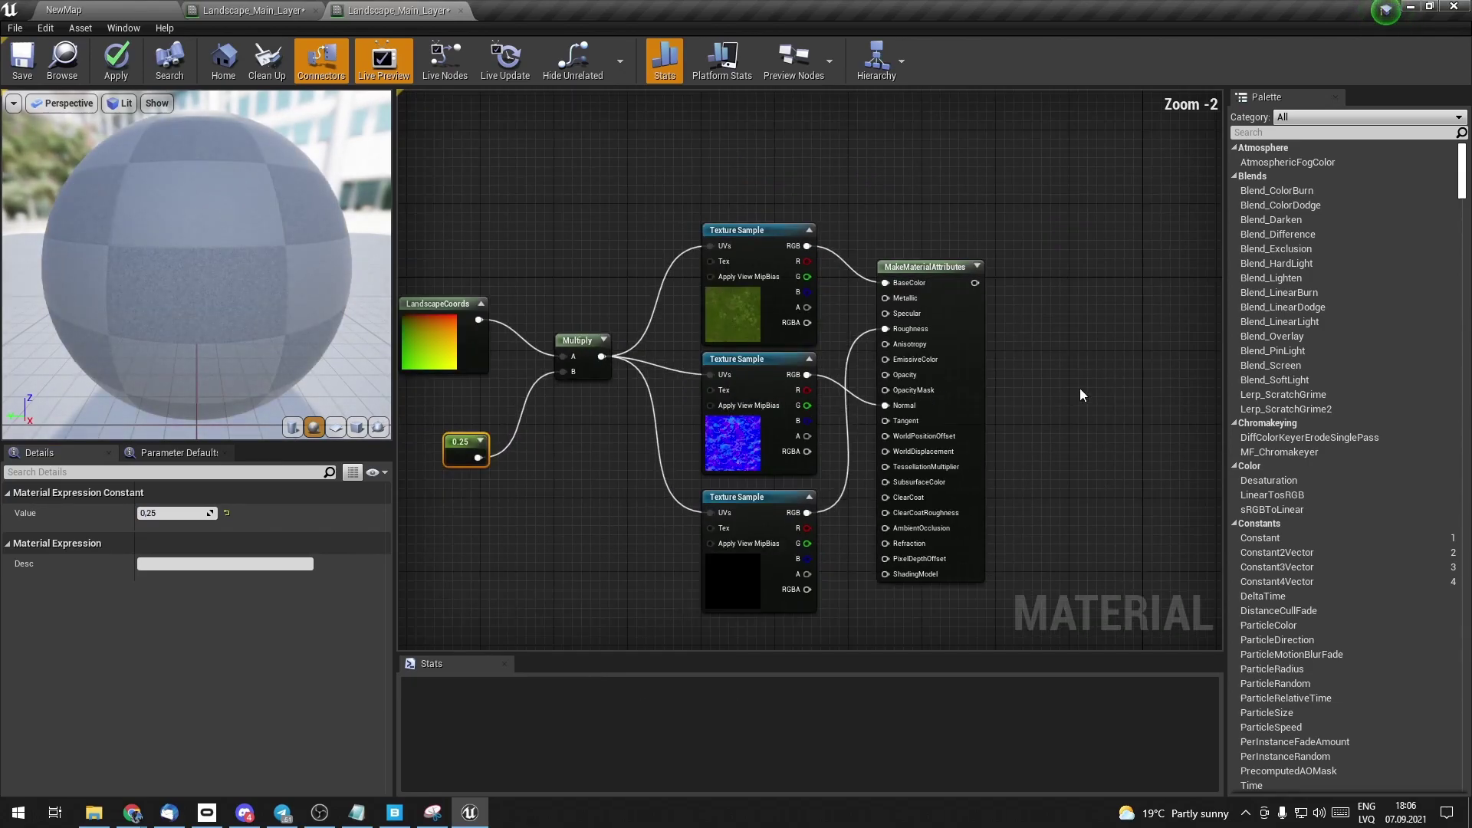
- Feed the scaled coordinates into the roughness texture UVs and move the result node right
right_drag(1076, 394, 873, 328)
scroll(873, 328, down, 1)
drag(1024, 278, 1092, 277)
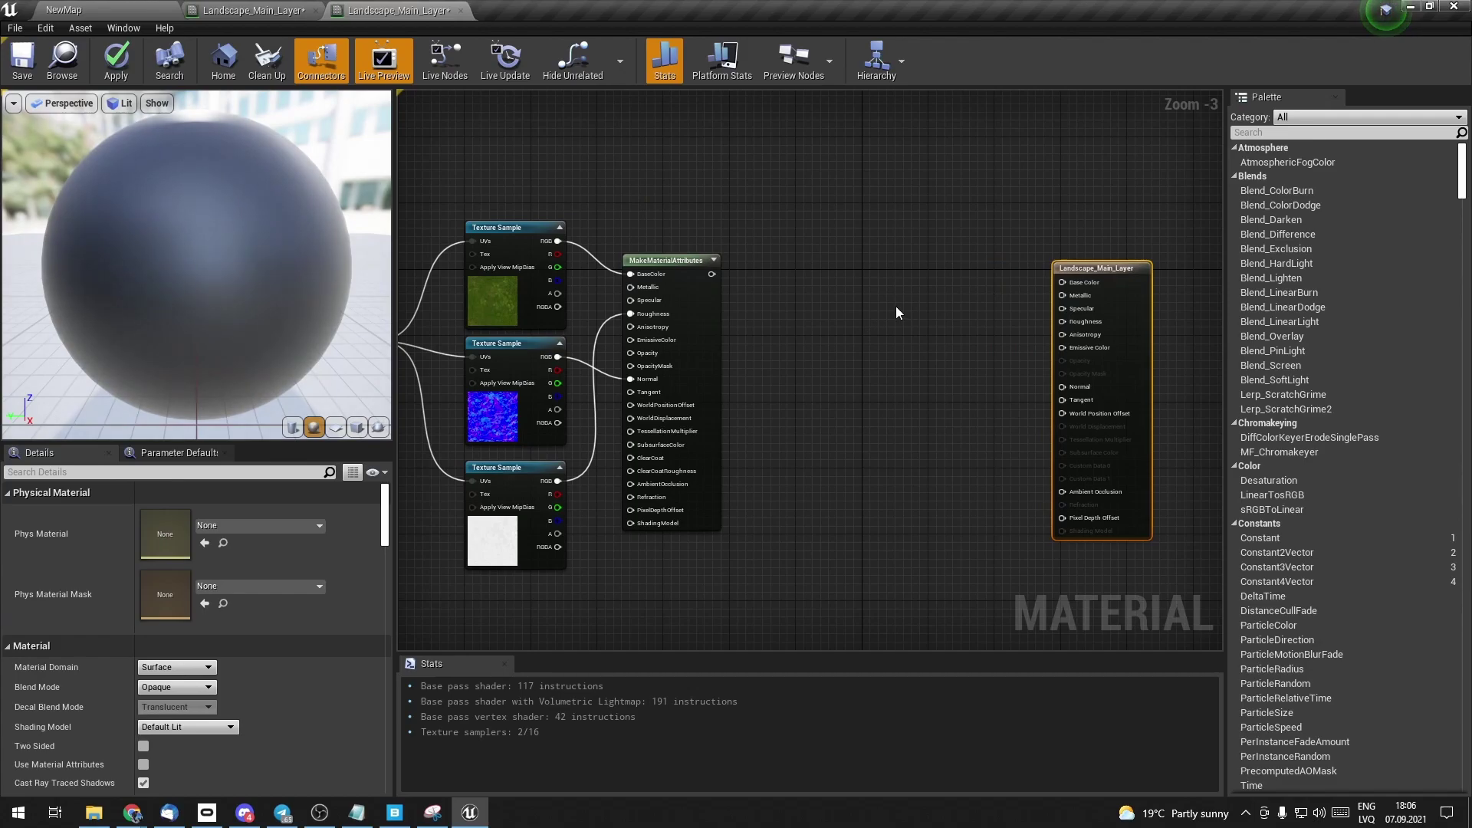
- Add a Landscape Layer Blend node and position it in the graph
right_click(767, 351)
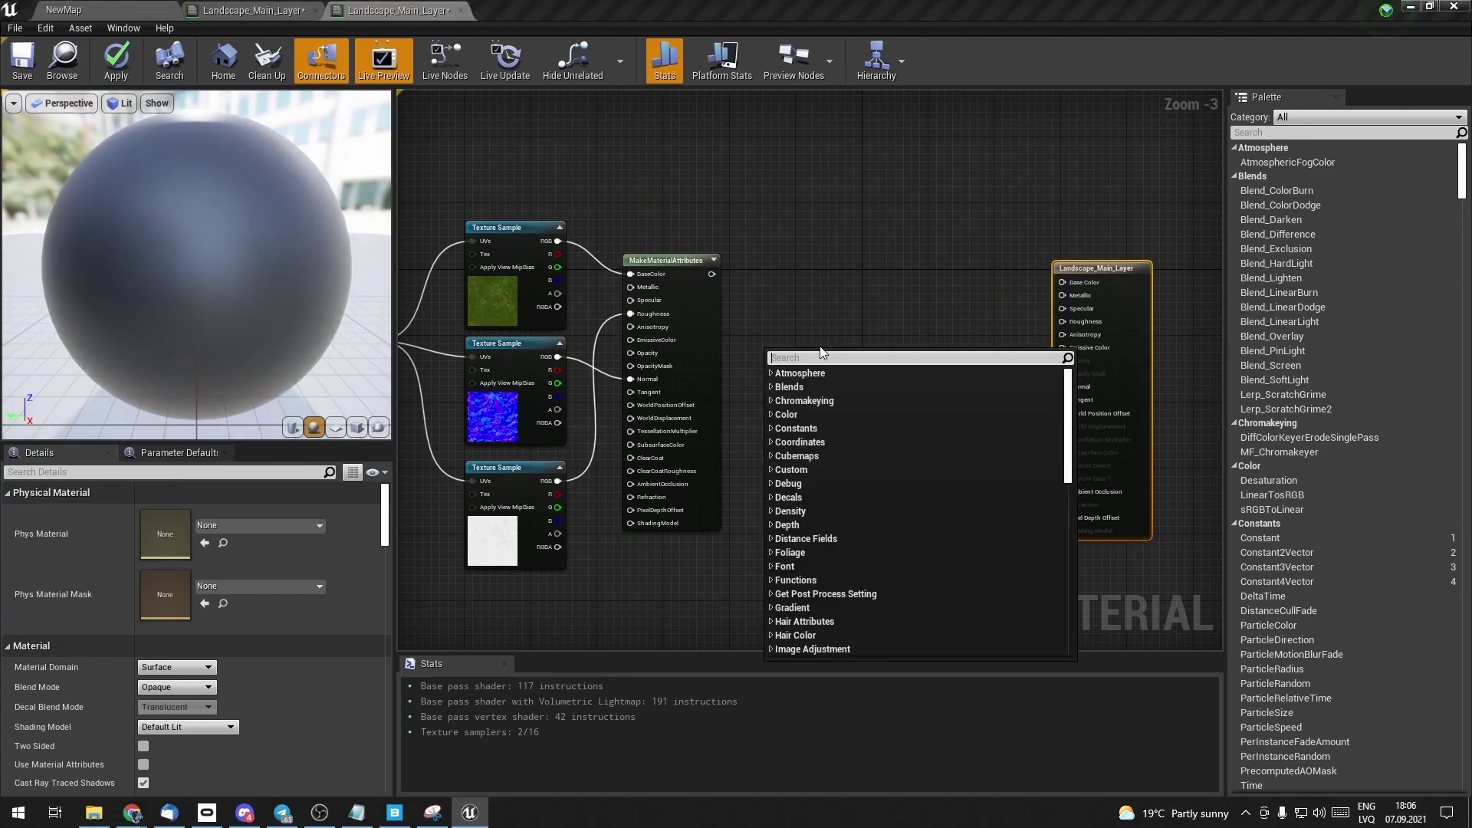
text(layerblend)
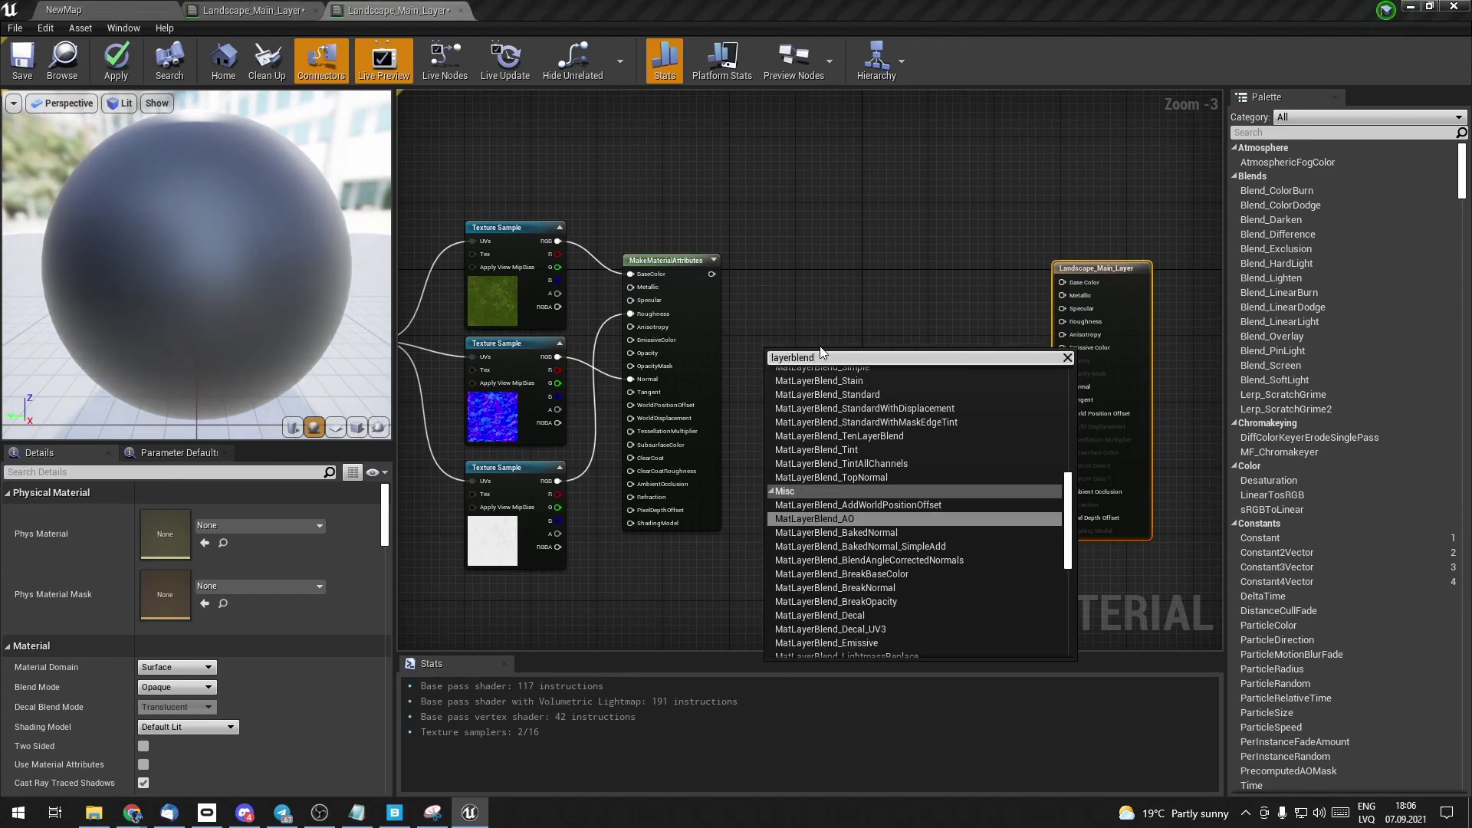
scroll(954, 465, up, 5)
click(849, 388)
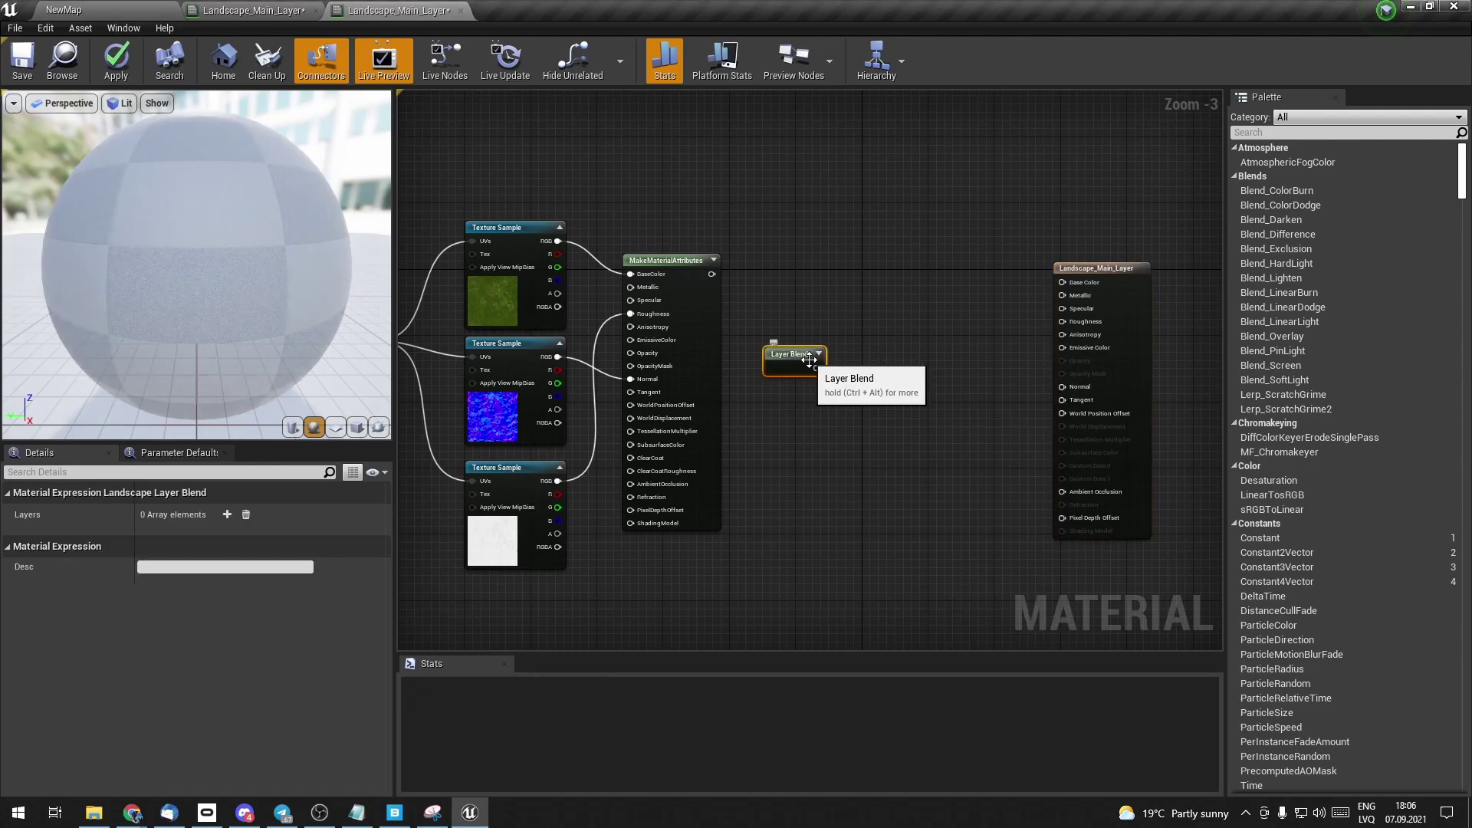
right_drag(810, 431, 906, 437)
drag(897, 366, 905, 356)
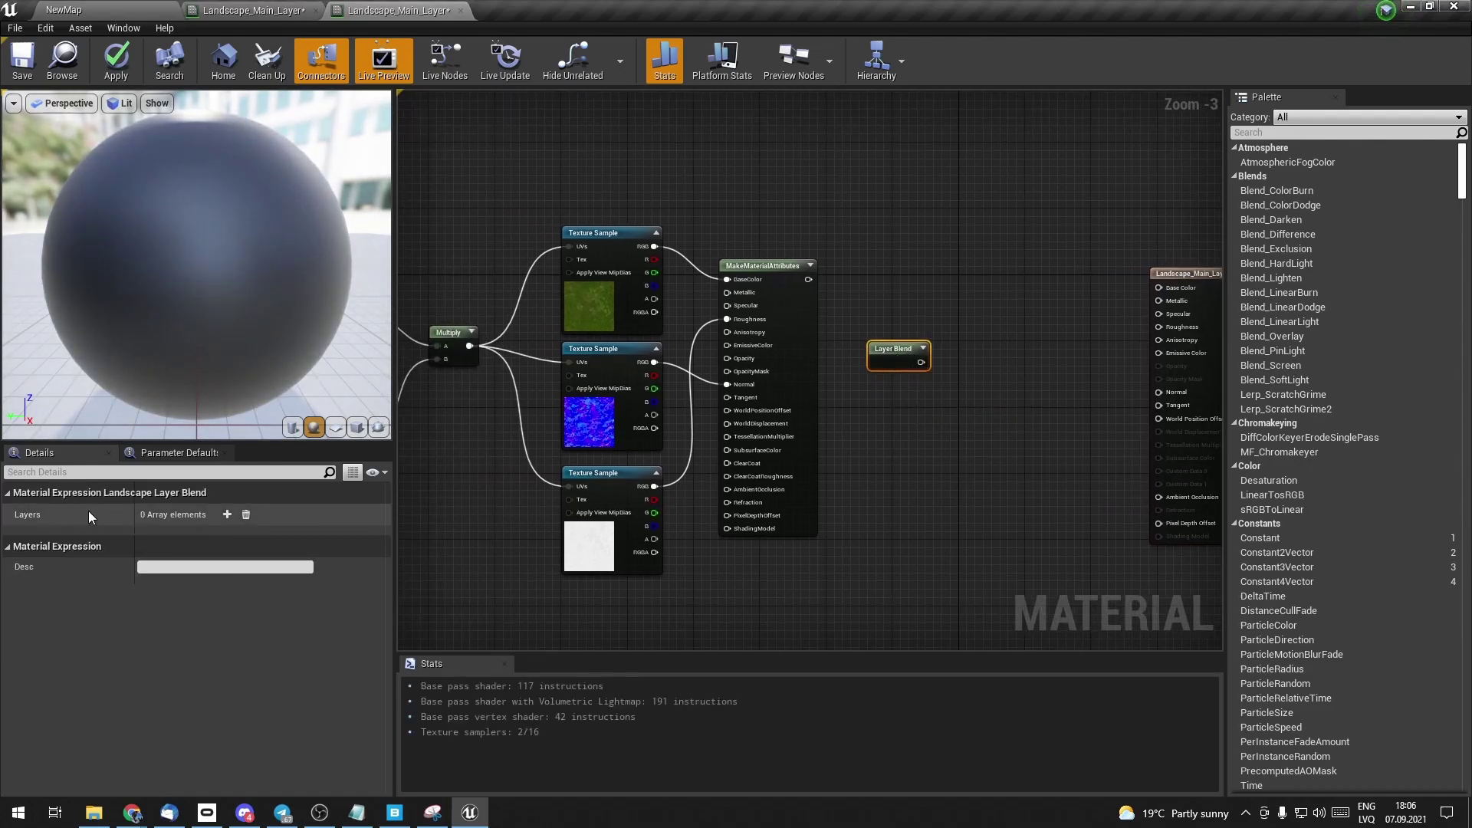
- Add layers to the Layer Blend node, naming the first two Grass and Rock
click(227, 514)
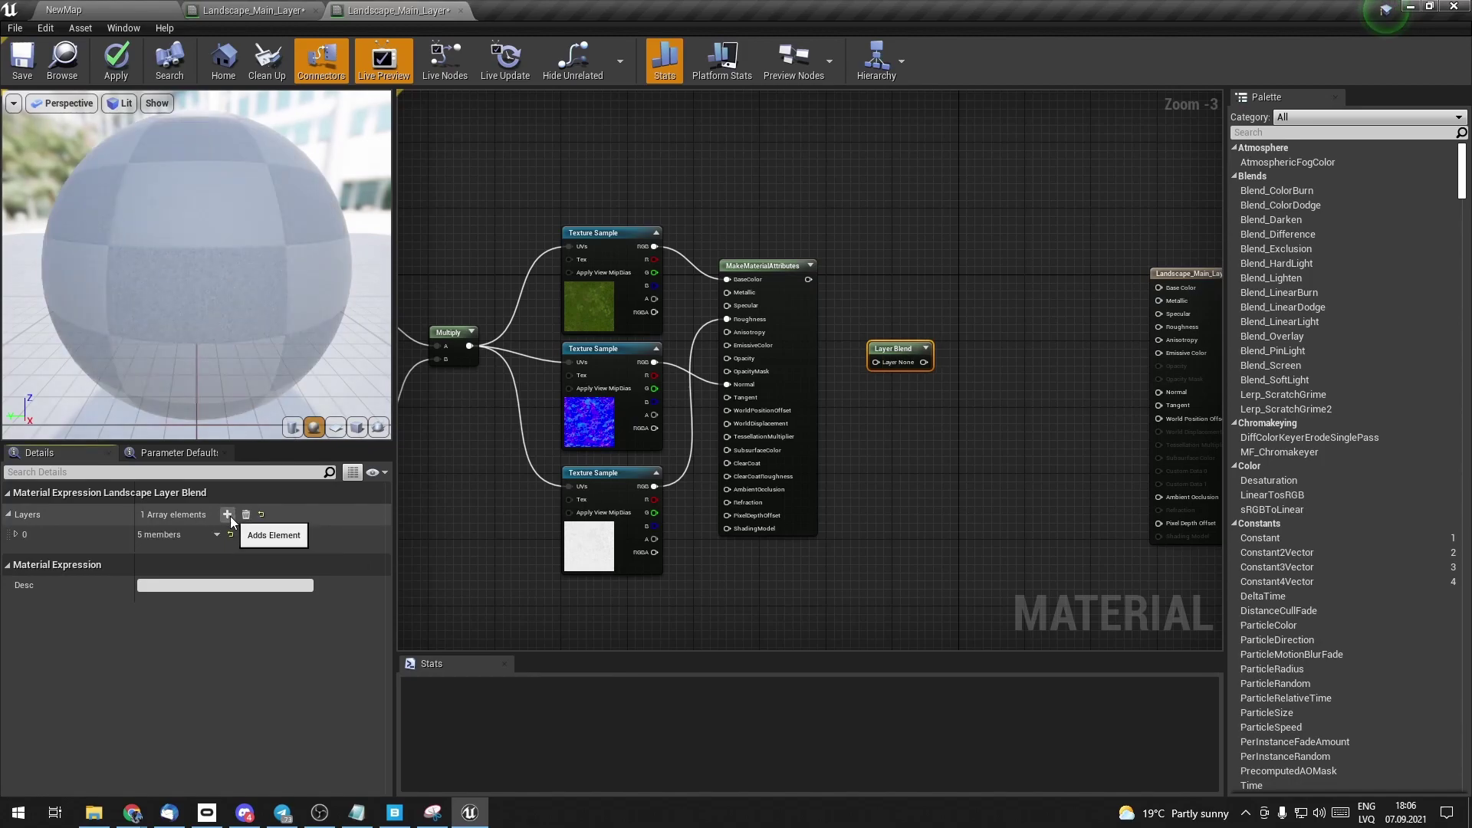
click(15, 534)
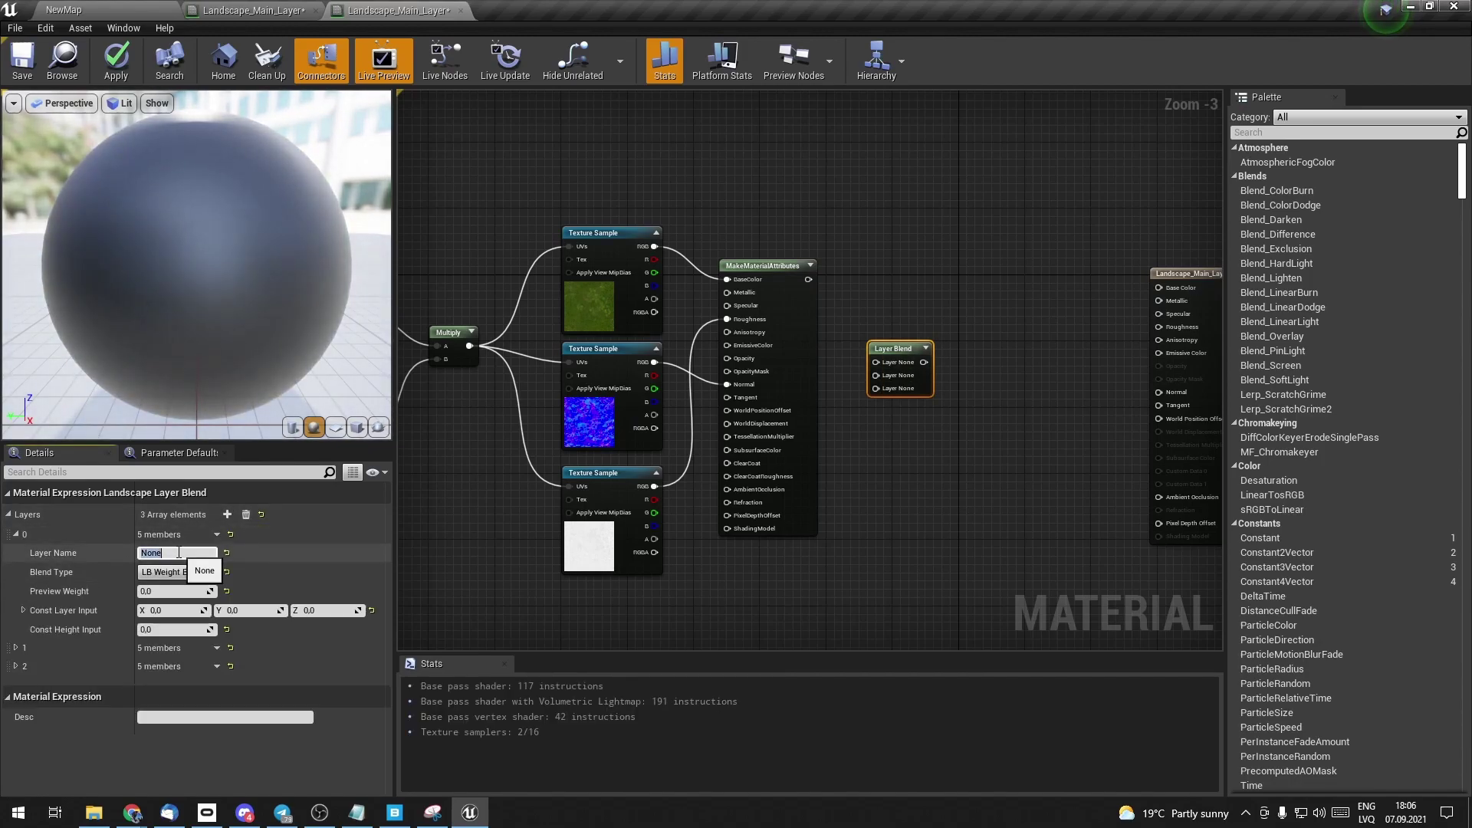
text(Grass)
key(Return)
click(15, 648)
click(163, 666)
text(Rock)
key(Return)
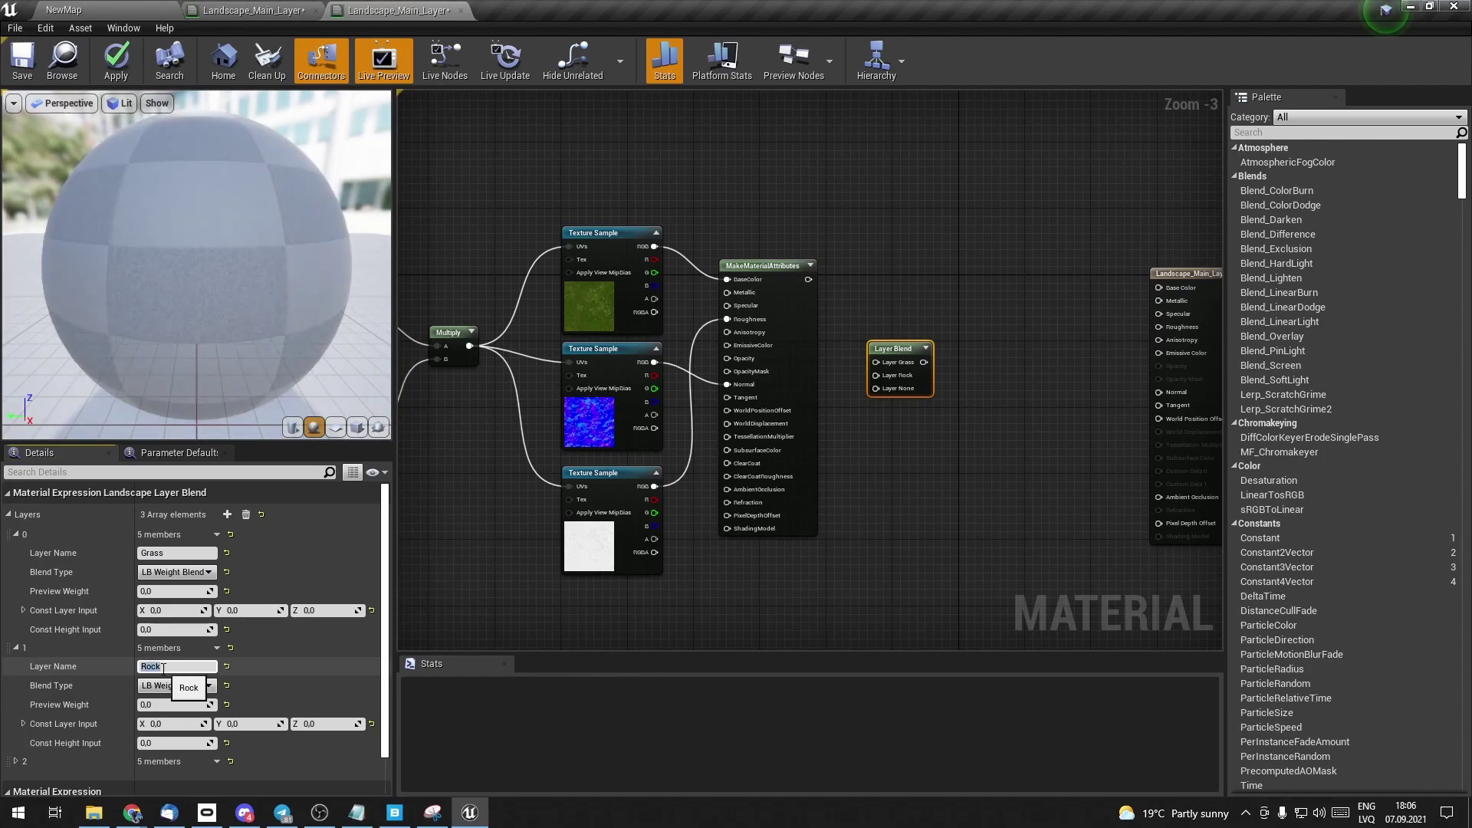
click(73, 9)
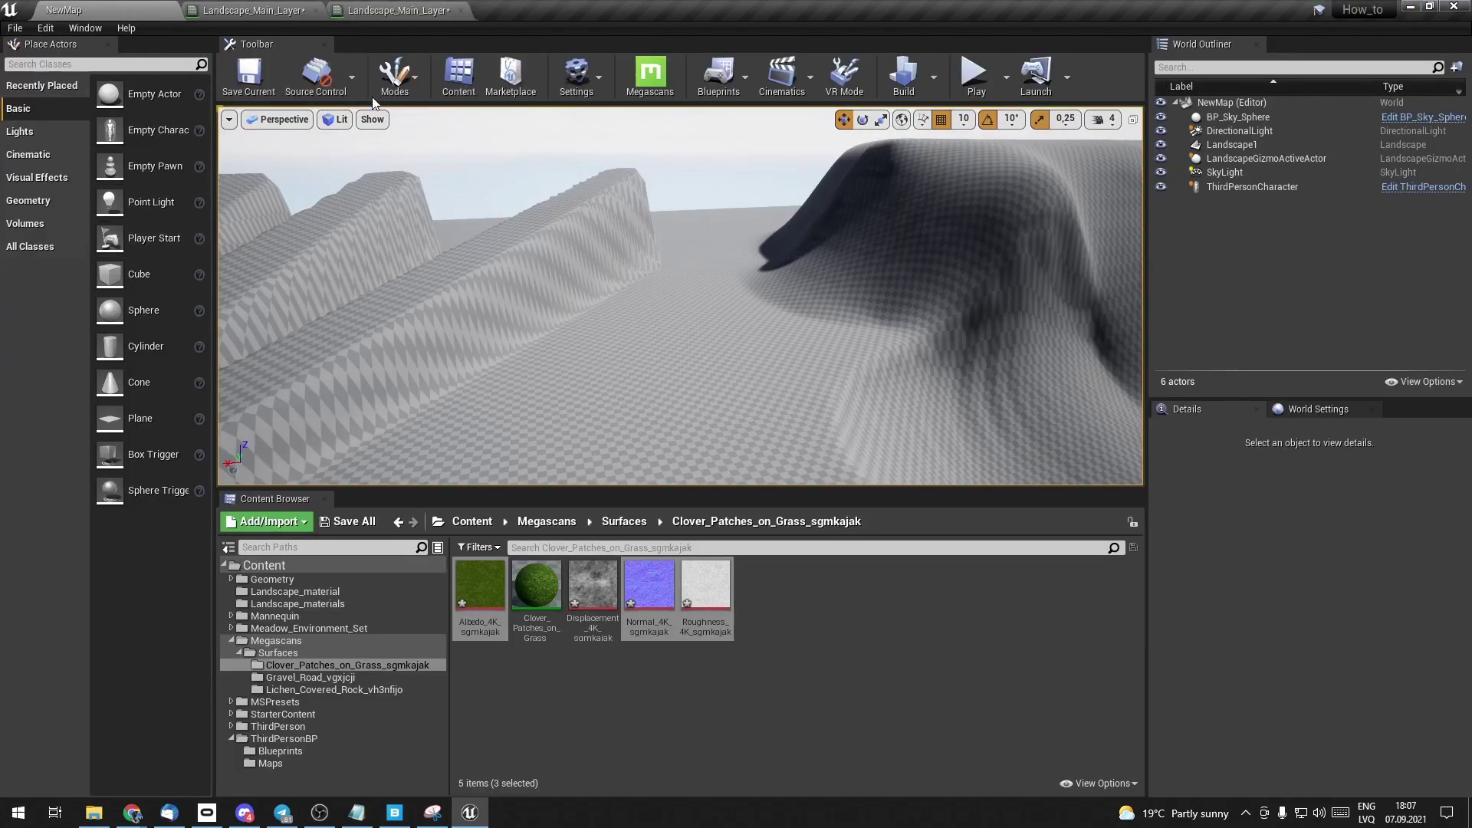
click(395, 10)
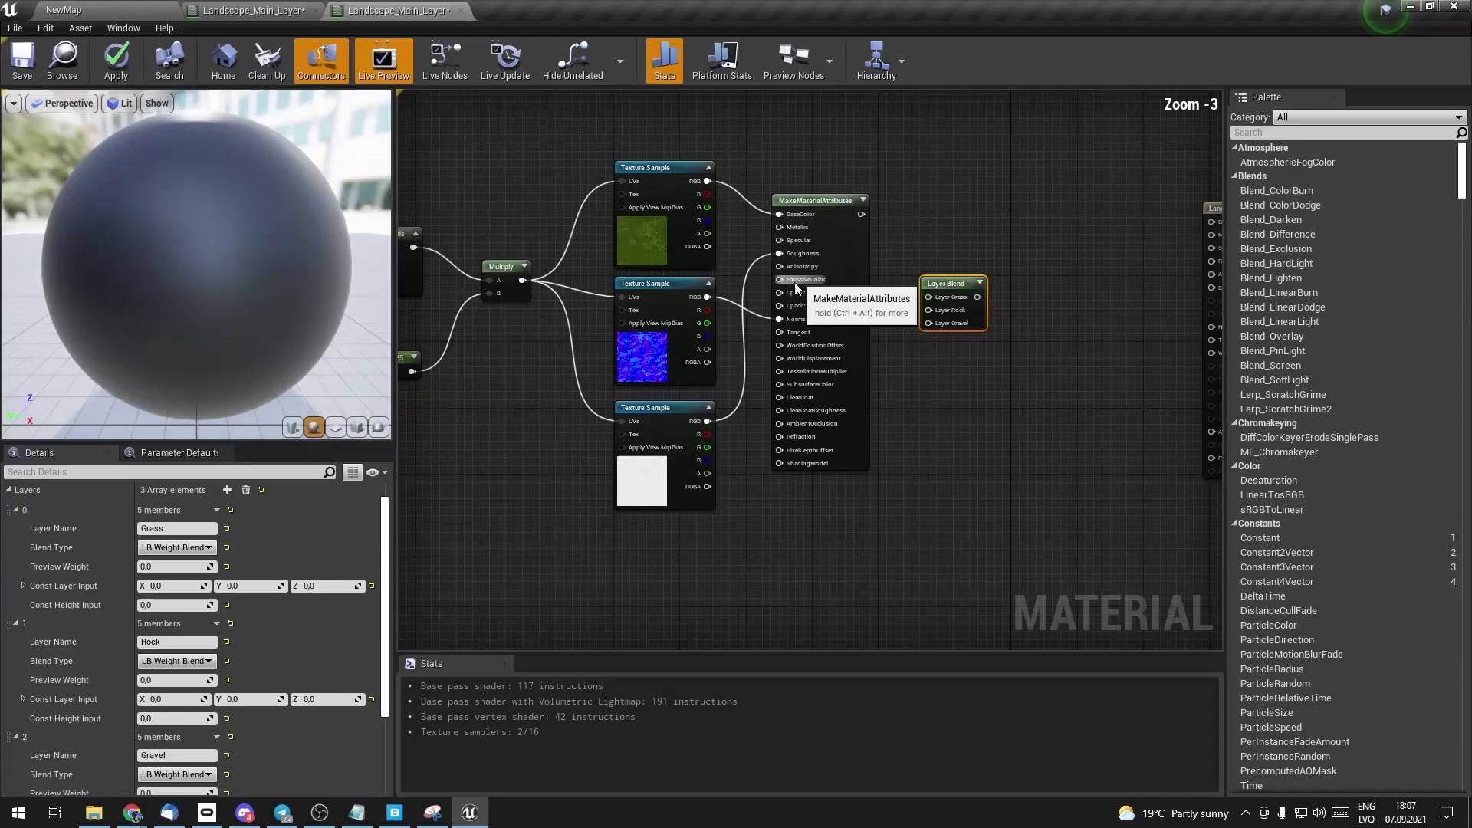
- Connect the MakeMaterialAttributes output to the Layer Blend's Layer Grass input
scroll(795, 288, up, 2)
drag(673, 262, 794, 384)
scroll(820, 380, up, 1)
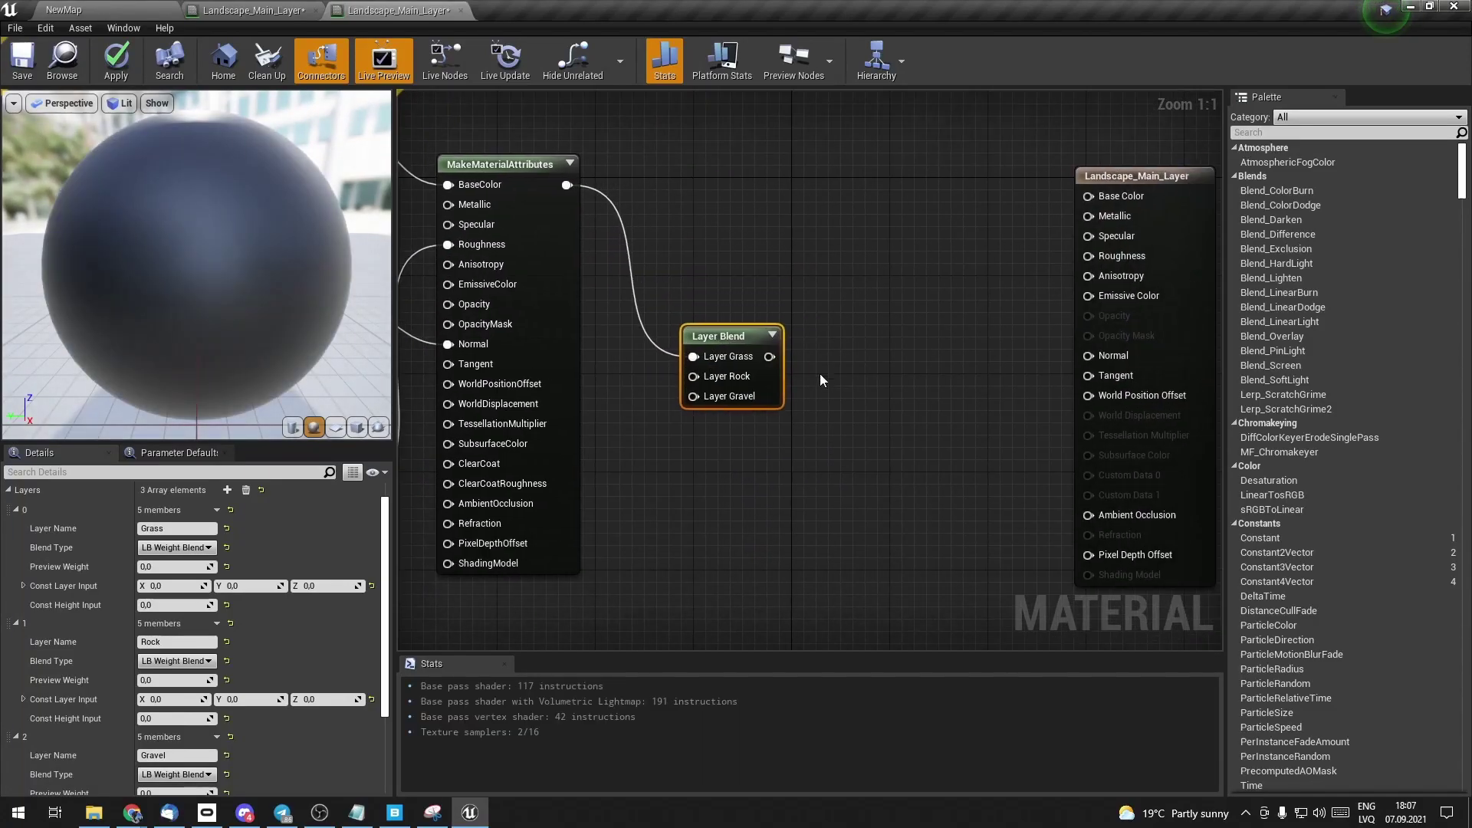
scroll(821, 380, down, 2)
- Add a BreakMaterialAttributes node and link the Layer Blend output to its Attr input
right_click(779, 381)
text(break)
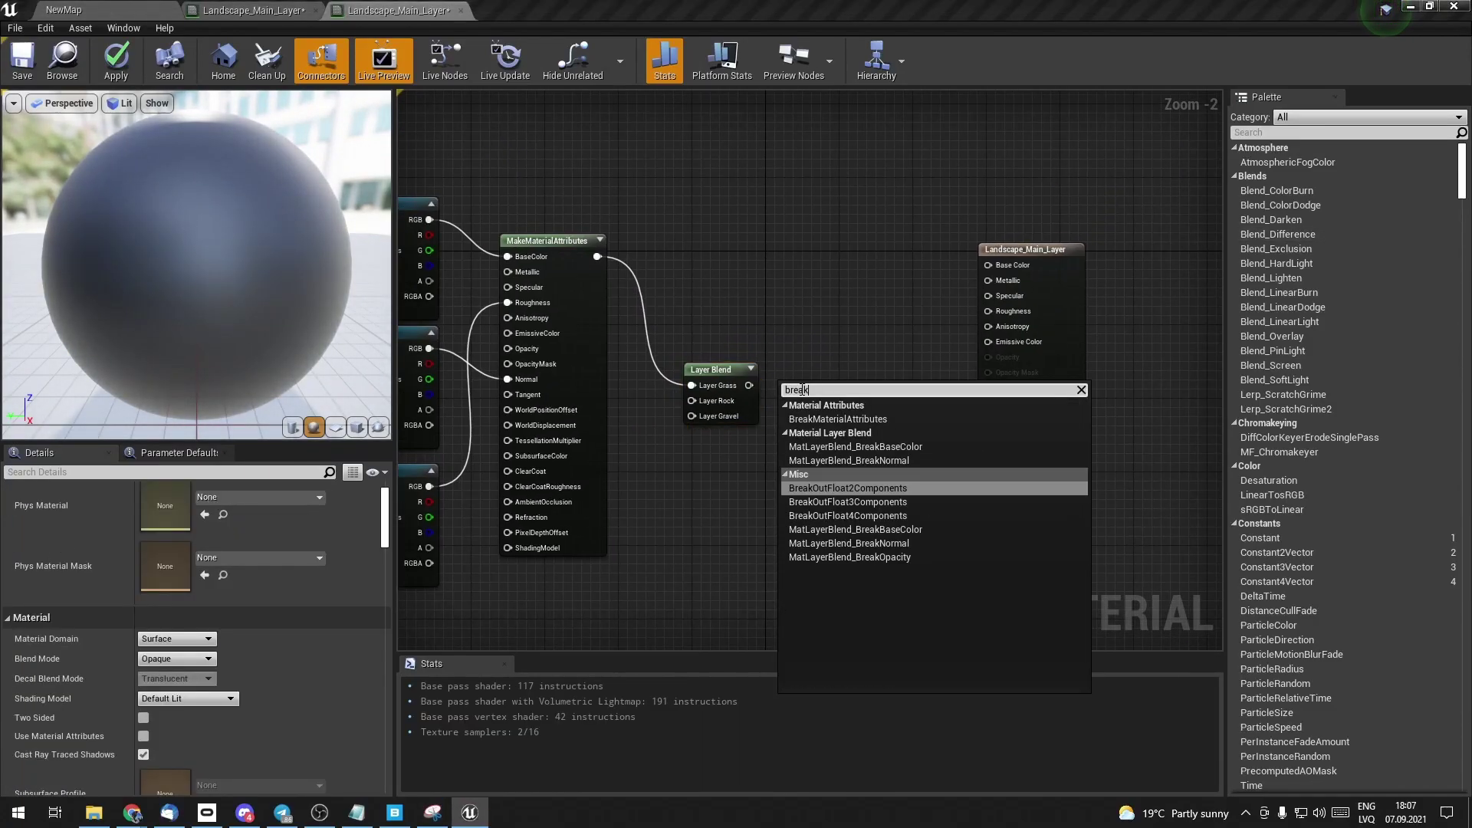
click(838, 418)
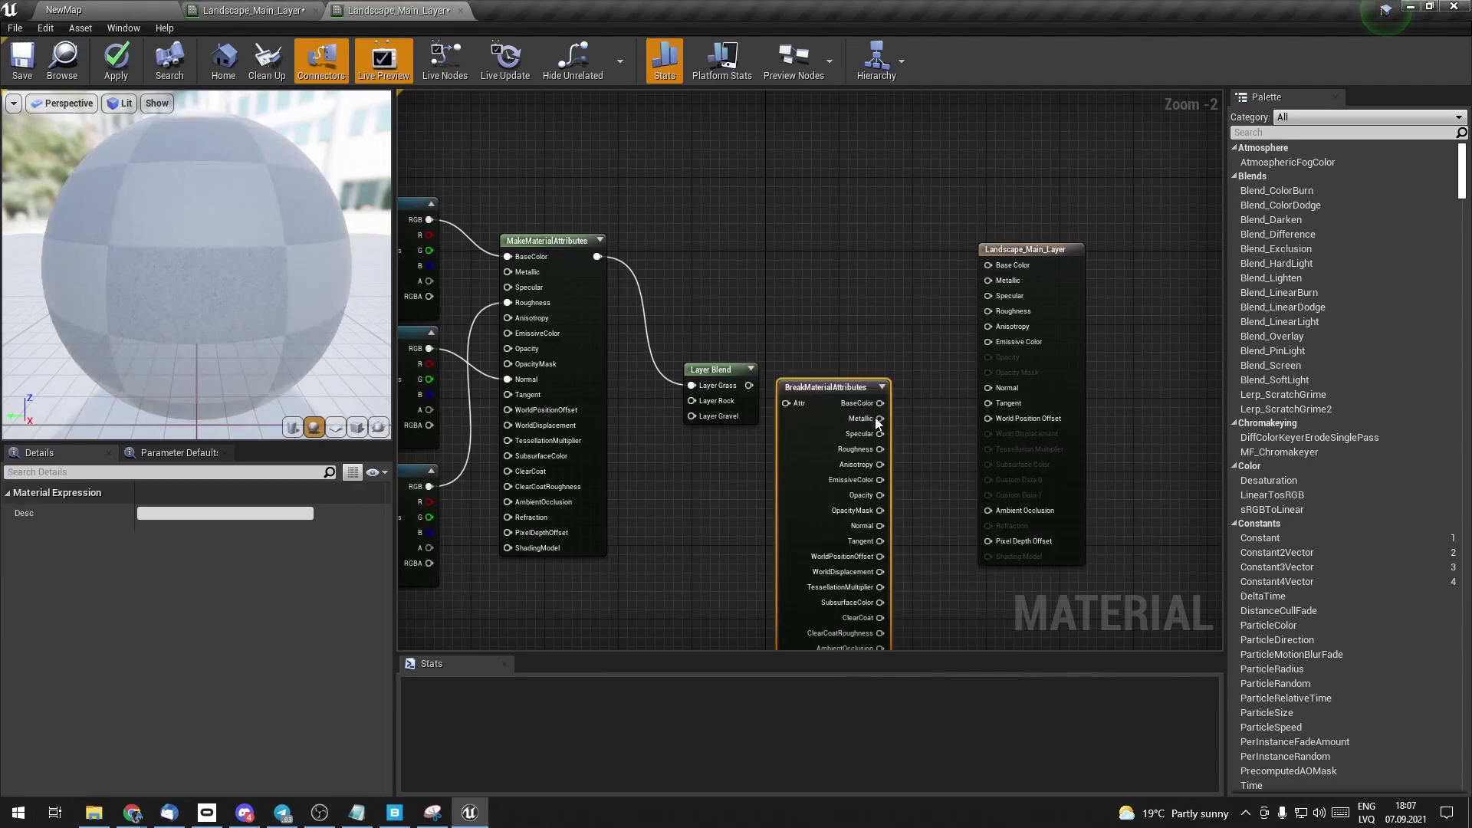
scroll(750, 410, up, 2)
drag(748, 379, 812, 369)
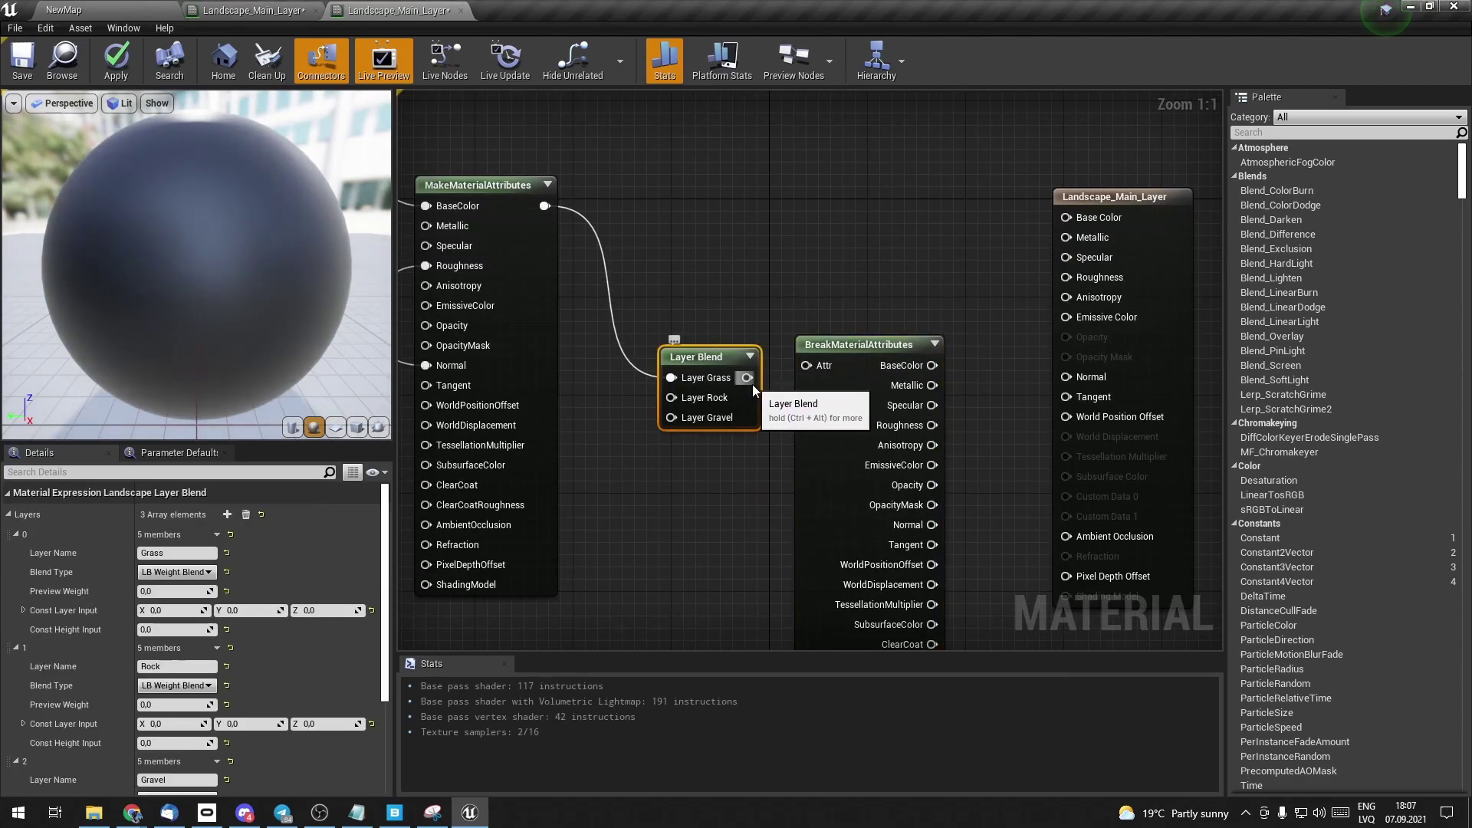
drag(713, 356, 703, 357)
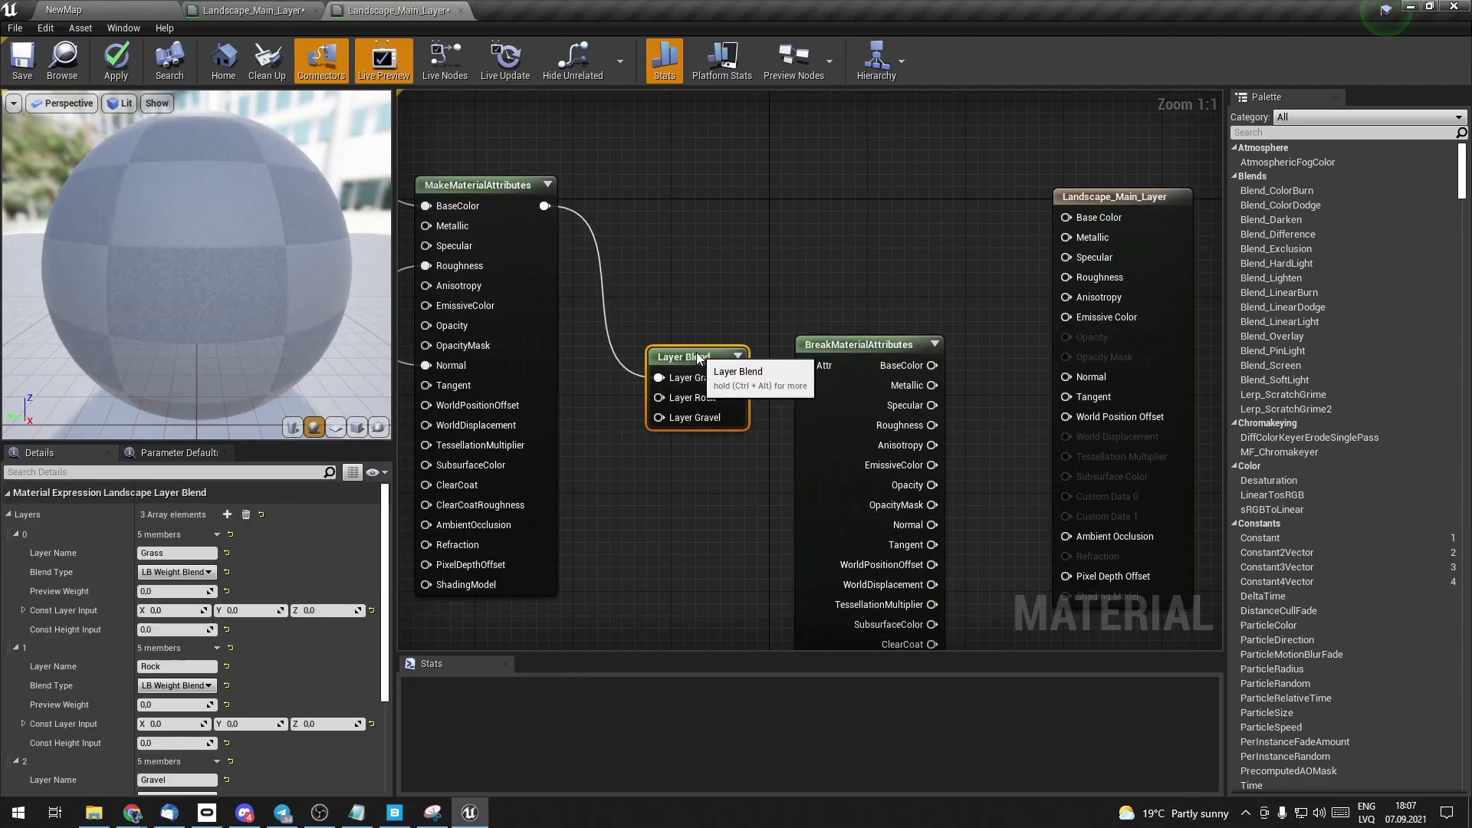
- Wire BreakMaterialAttributes BaseColor, Roughness and Normal into the material output's matching pins
drag(870, 352, 905, 217)
right_drag(905, 217, 775, 219)
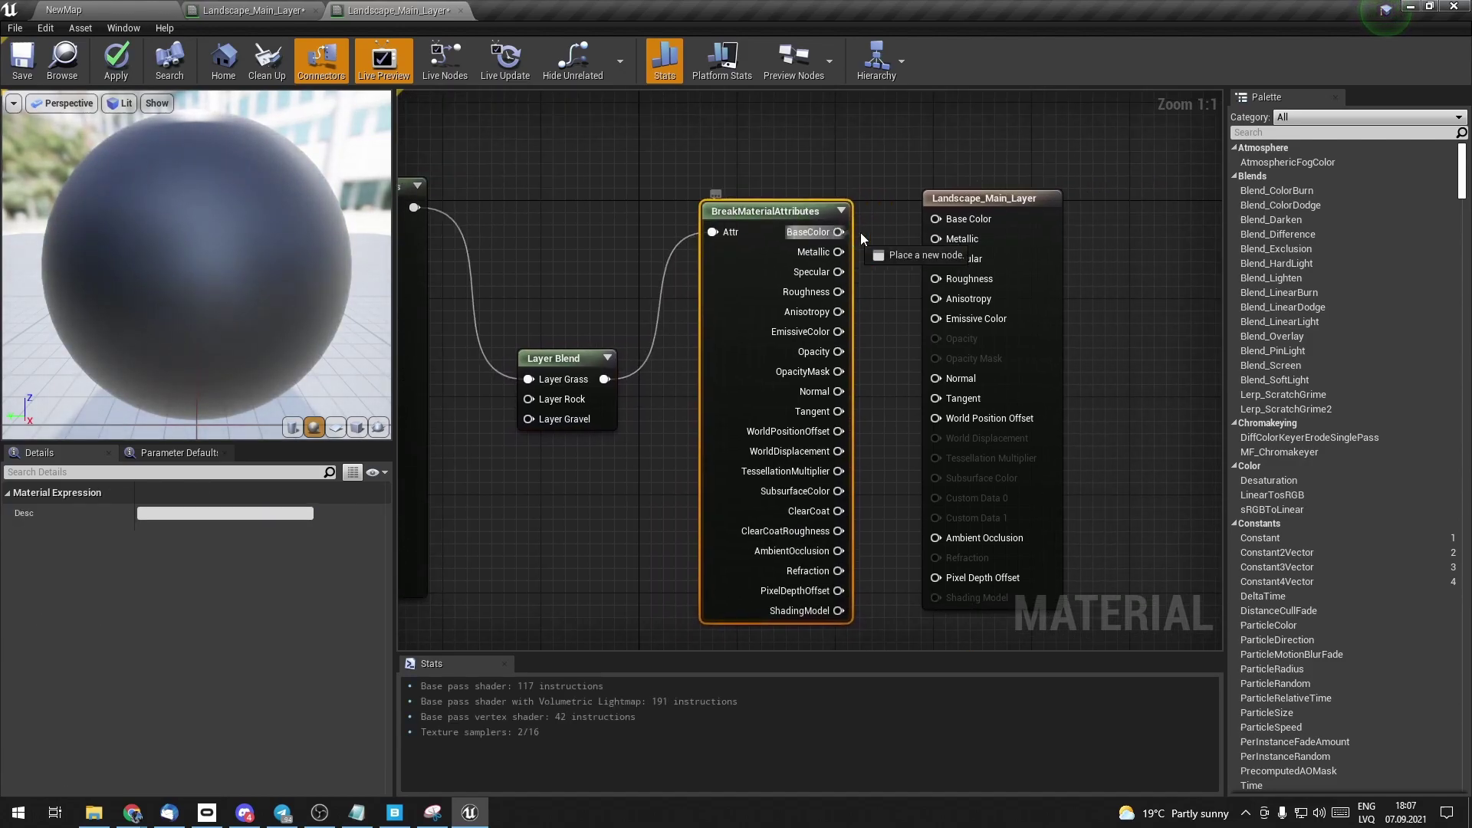
drag(839, 231, 935, 218)
drag(839, 291, 935, 278)
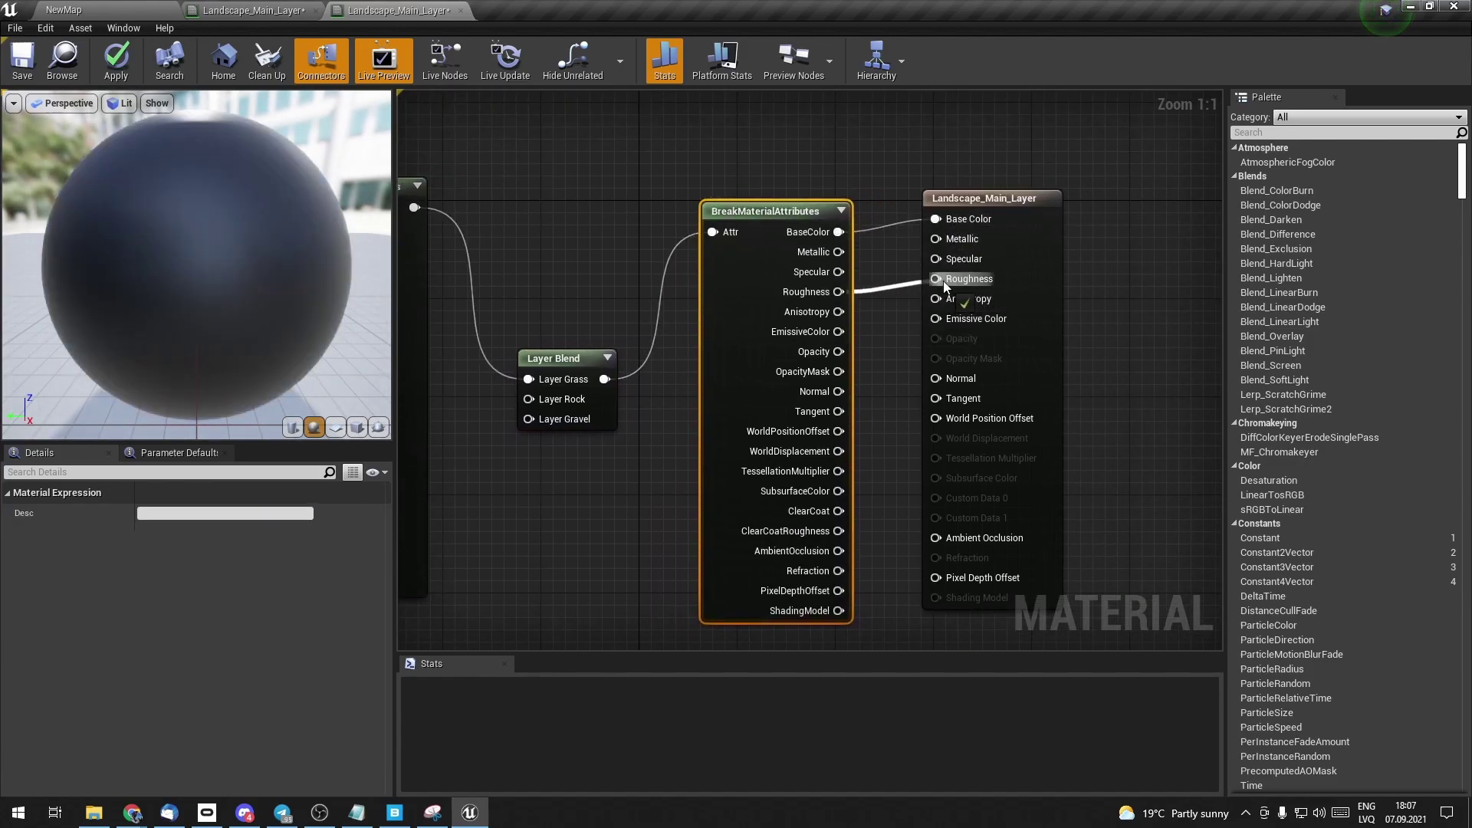
drag(839, 391, 940, 383)
- Review the graph, then select the grass texture, multiply and MakeMaterialAttributes nodes
scroll(625, 443, down, 3)
right_drag(560, 492, 682, 529)
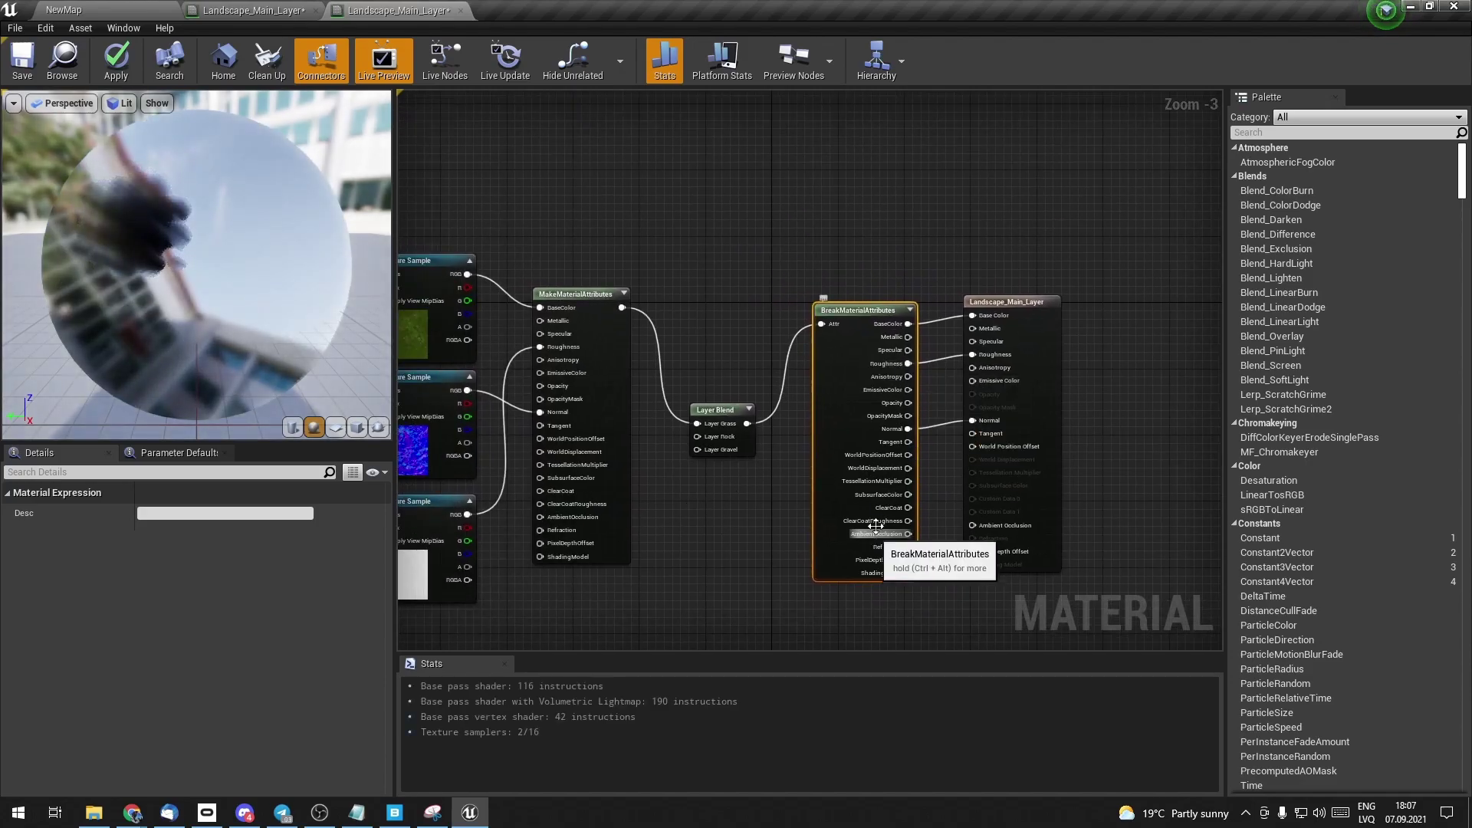
scroll(565, 470, up, 2)
scroll(736, 496, down, 2)
scroll(754, 349, up, 1)
scroll(753, 349, up, 1)
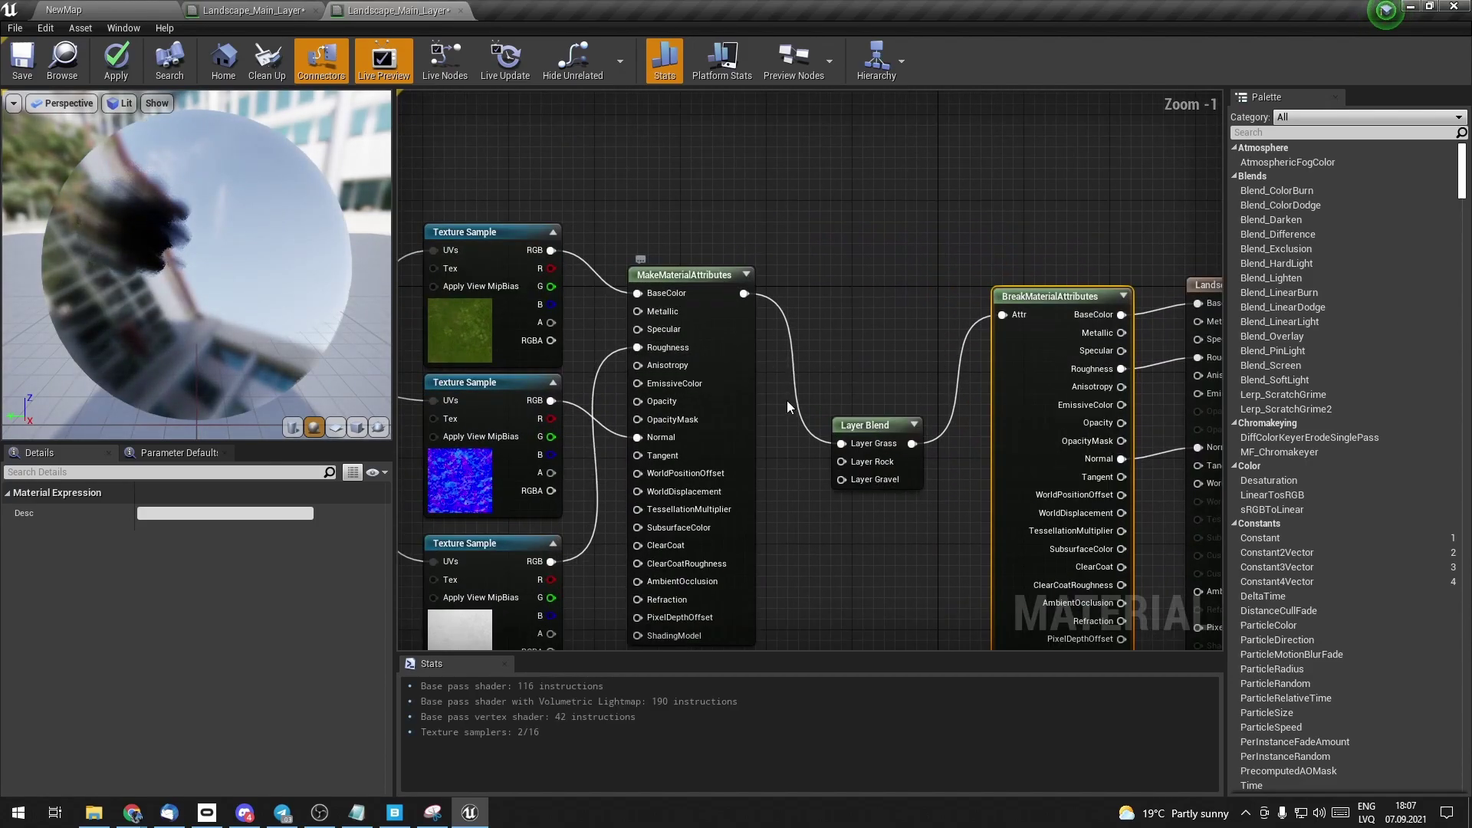
scroll(821, 510, down, 2)
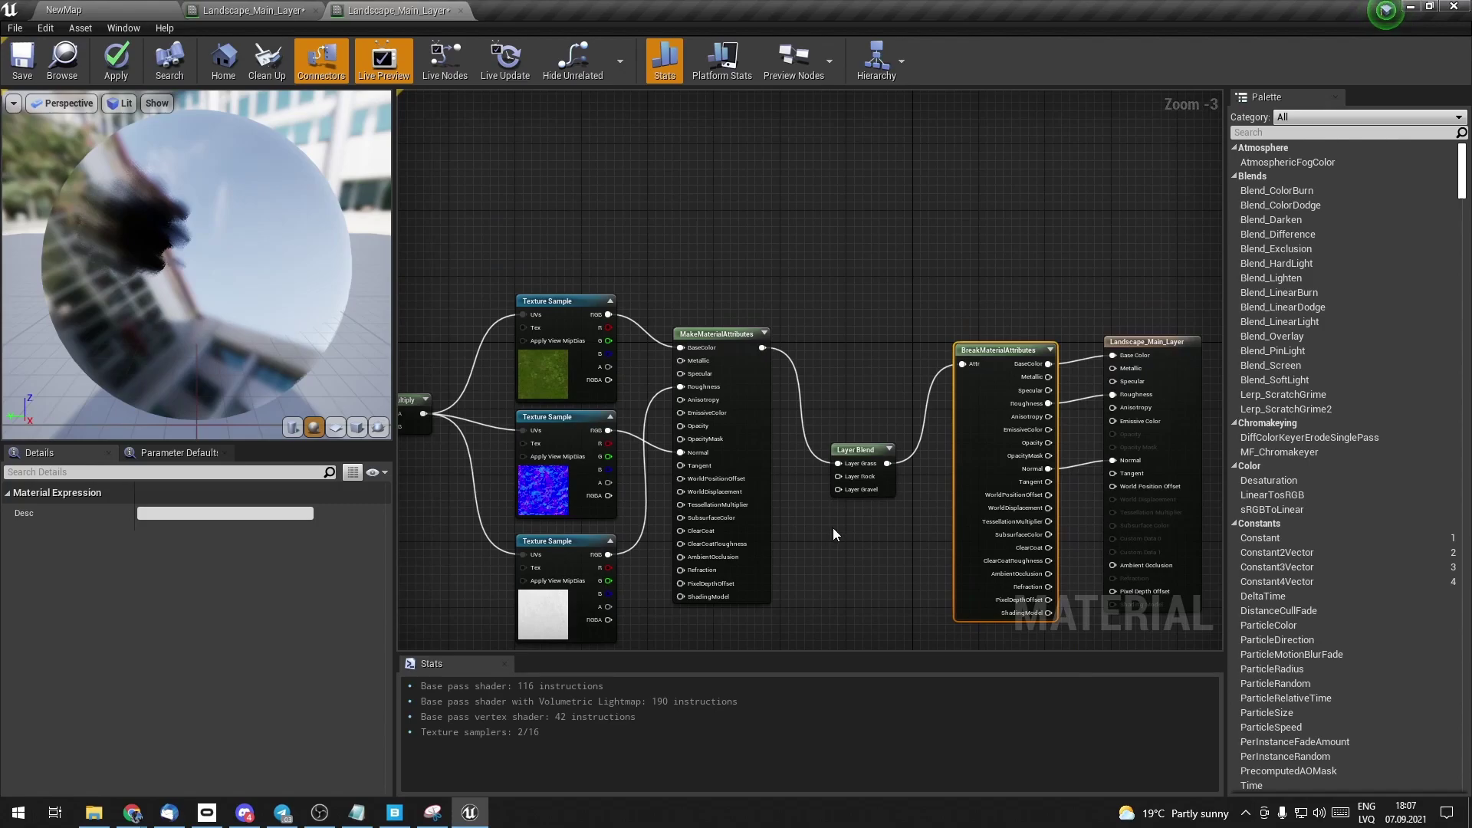
scroll(864, 578, down, 2)
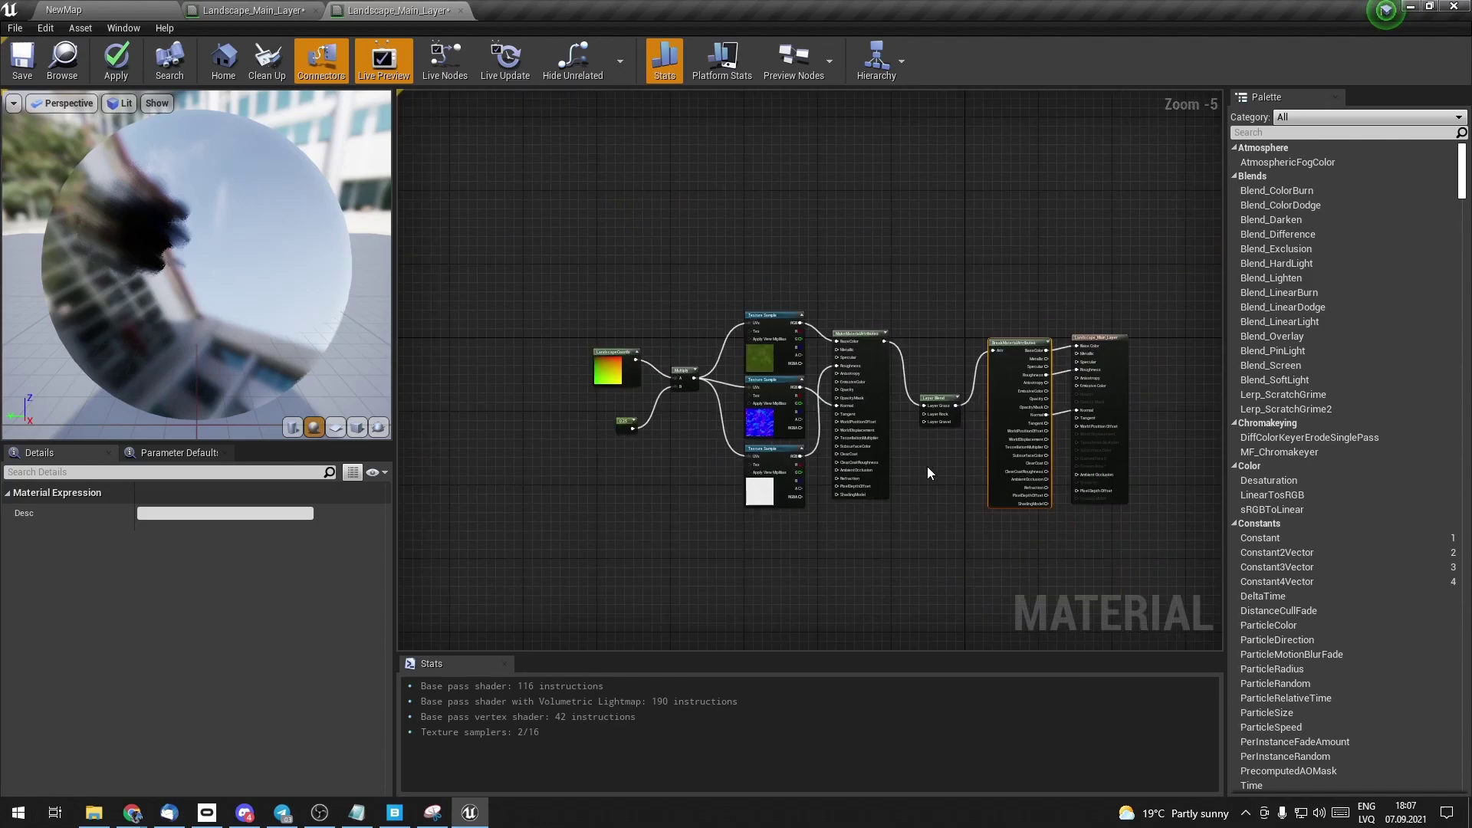
click(928, 469)
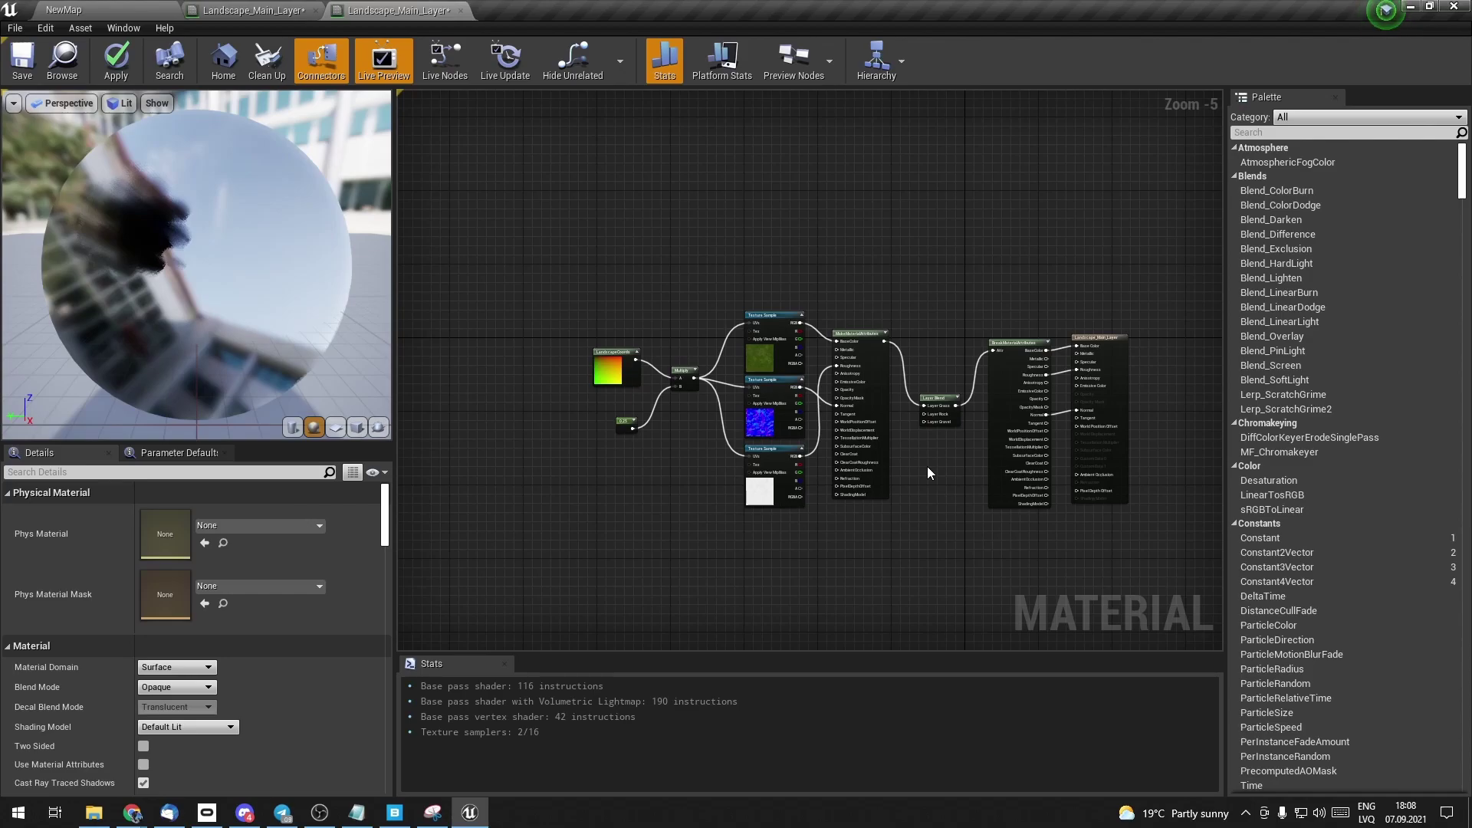
mouse_move(885, 556)
right_down()
mouse_move(840, 471)
mouse_move(936, 619)
right_up()
scroll(840, 463, up, 4)
scroll(840, 464, down, 3)
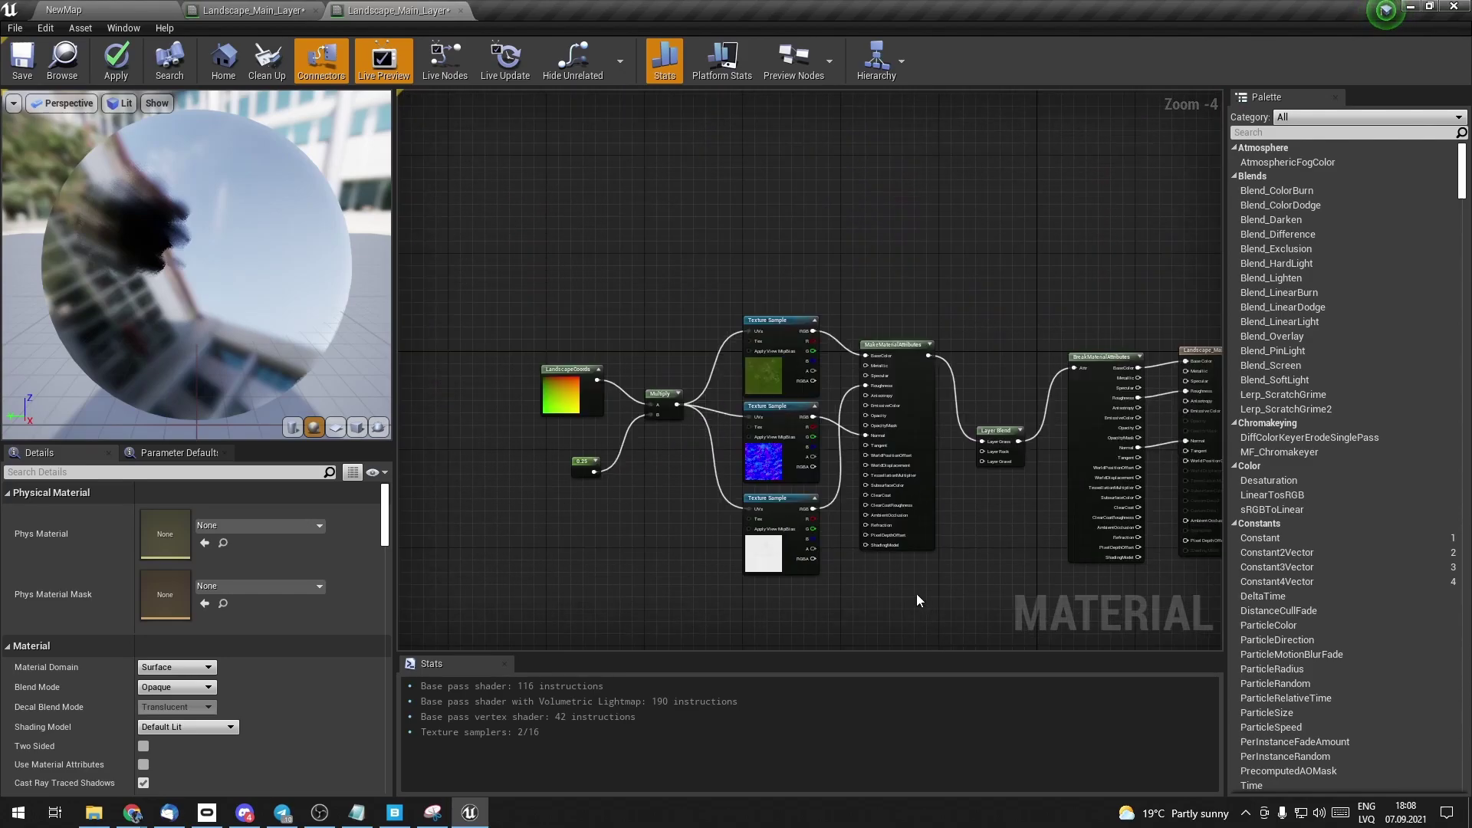
mouse_move(984, 546)
right_down()
mouse_move(940, 513)
mouse_move(946, 535)
right_up()
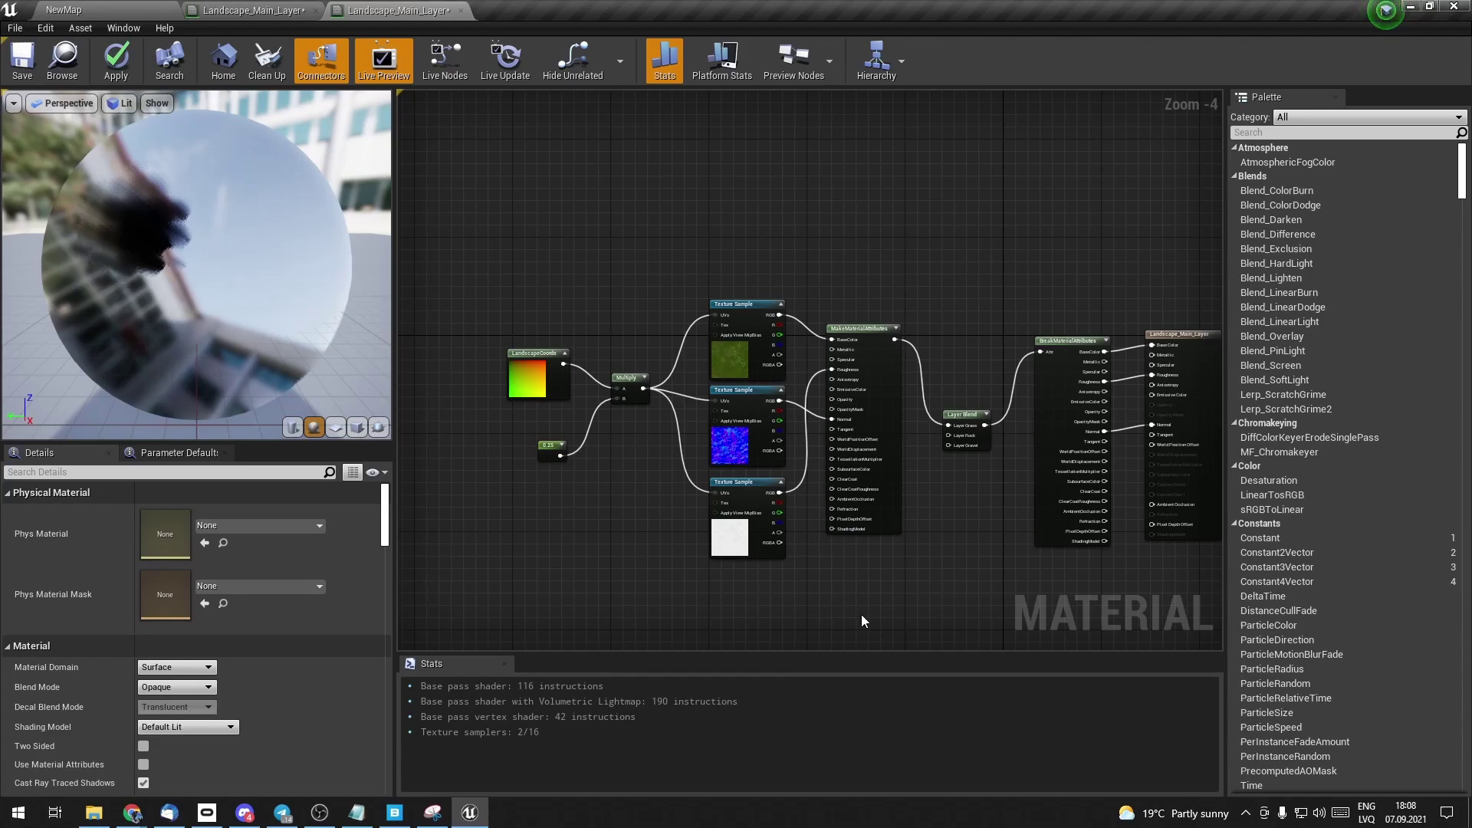
right_drag(862, 621, 874, 529)
drag(893, 471, 532, 231)
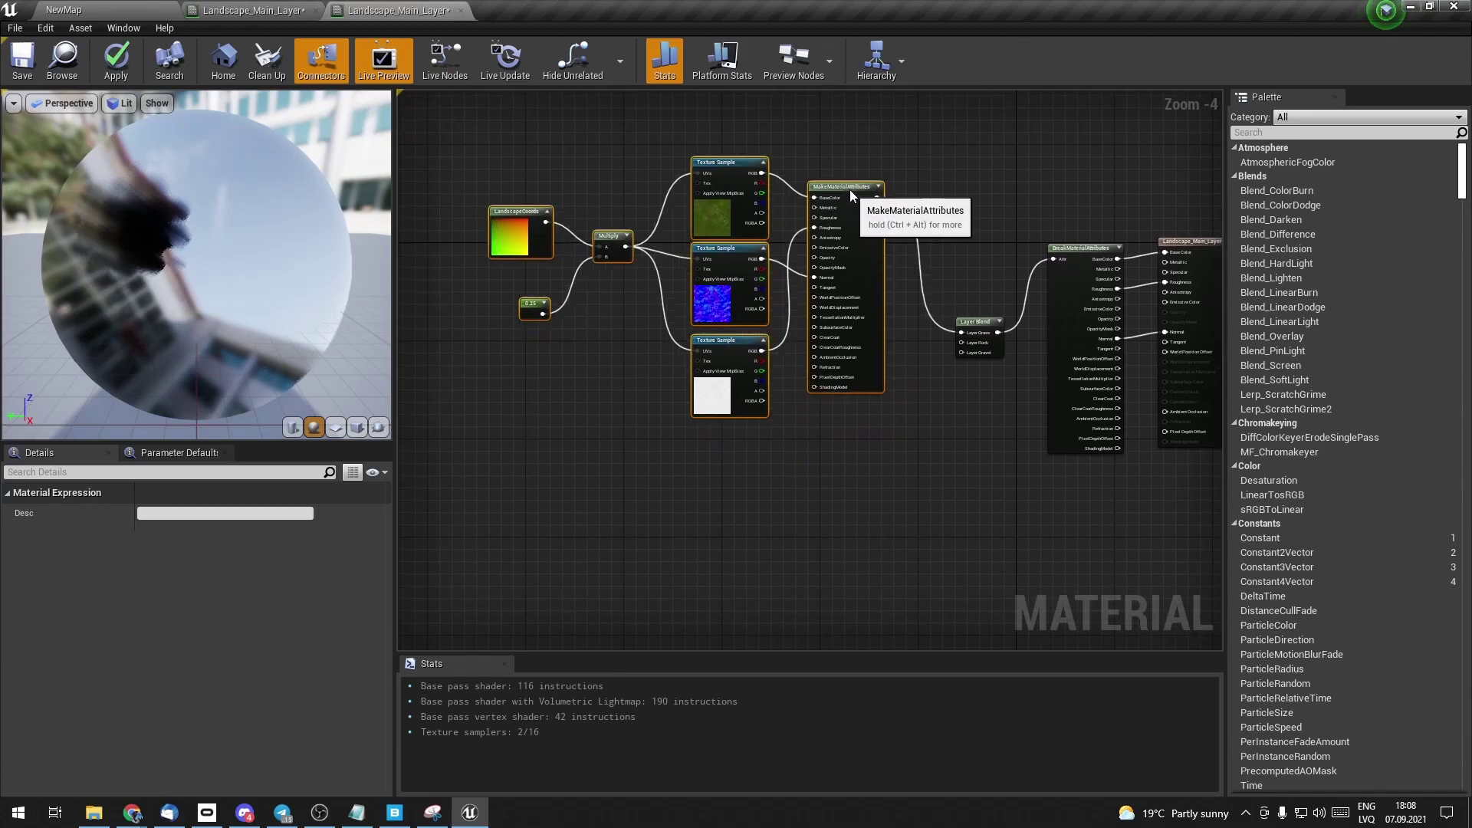
- Reposition the grass node group up and to the left in the graph
drag(872, 249, 843, 193)
right_drag(858, 497, 871, 485)
click(871, 486)
- Add the lichen-covered rock surface textures to the graph and separate the stacked samples
click(163, 9)
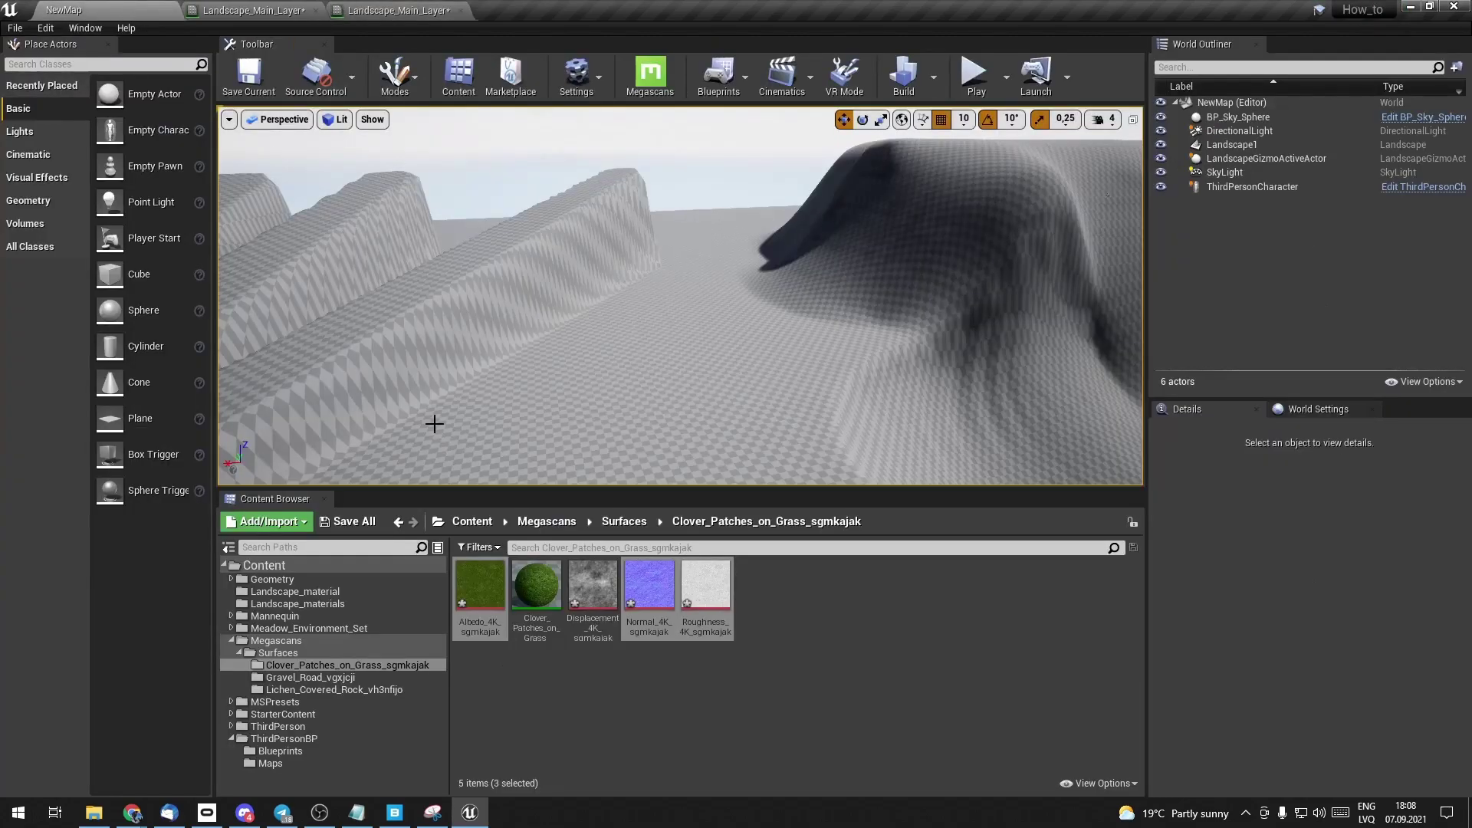
click(387, 678)
drag(480, 586, 641, 417)
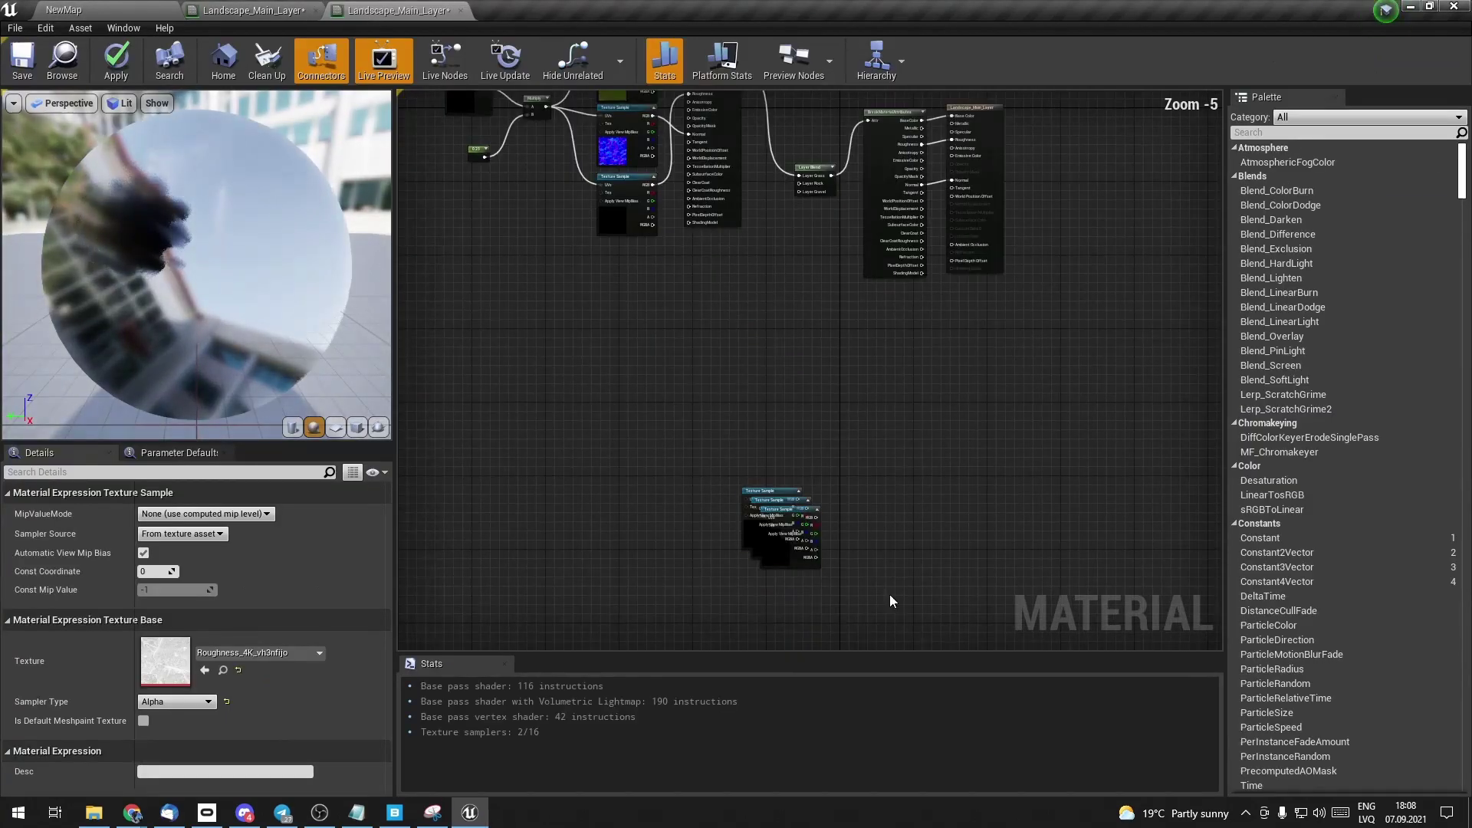
drag(774, 536, 682, 613)
scroll(720, 499, up, 2)
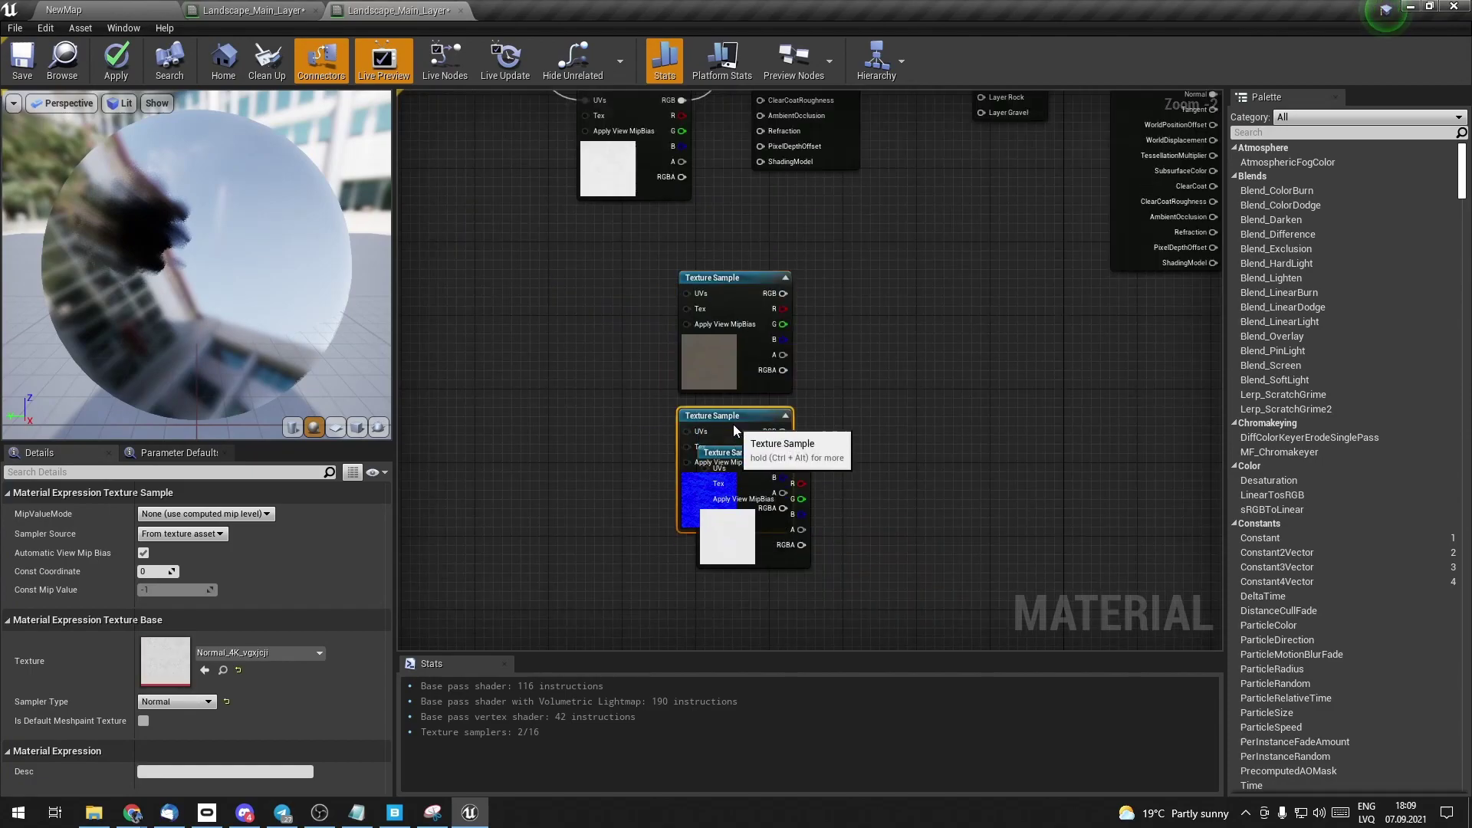
drag(797, 430, 790, 154)
scroll(795, 322, up, 1)
scroll(795, 322, down, 3)
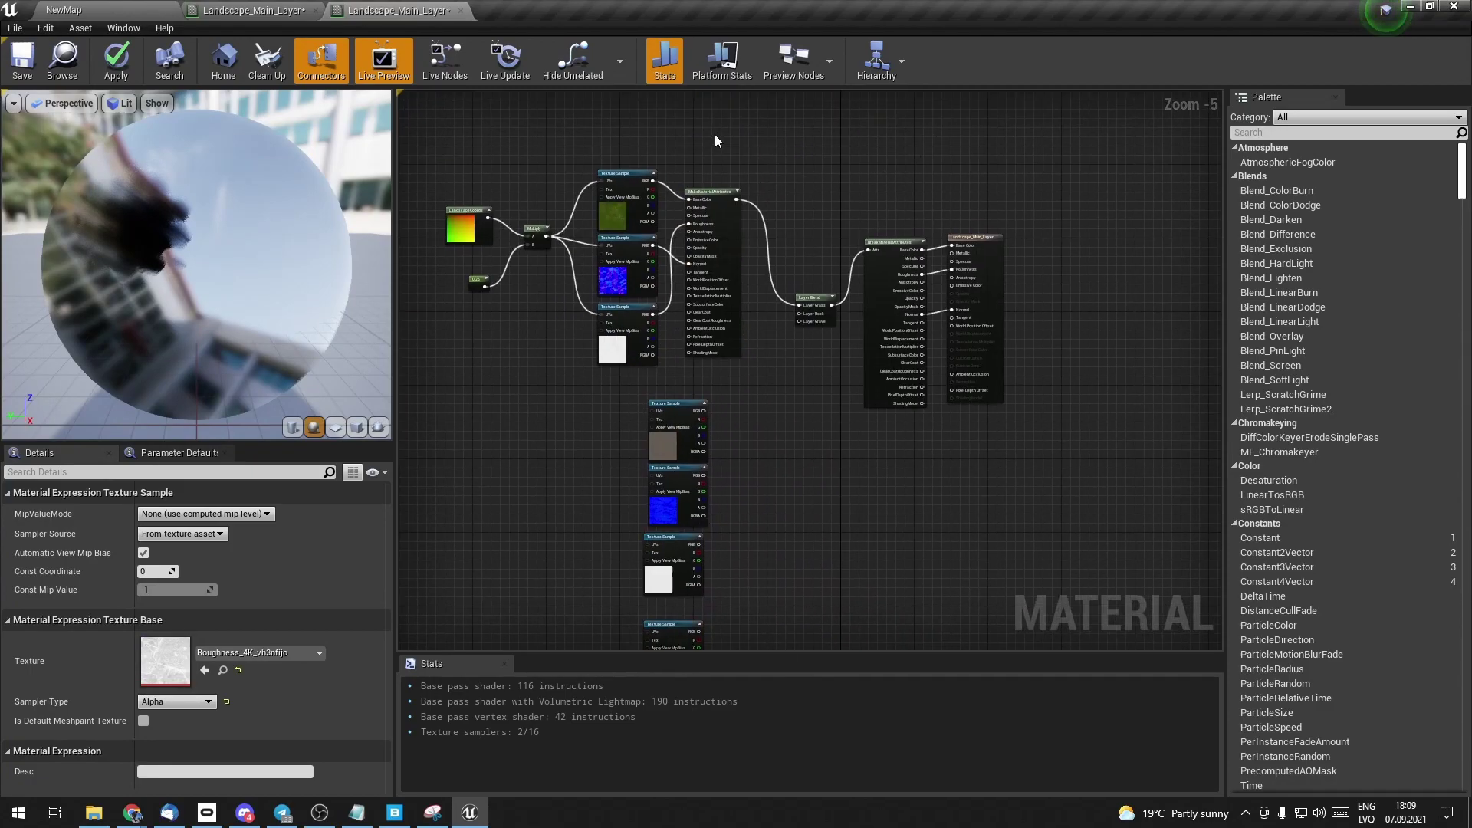
- Paste duplicated attribute nodes for another layer, then apply and save the material
key(ctrl+v)
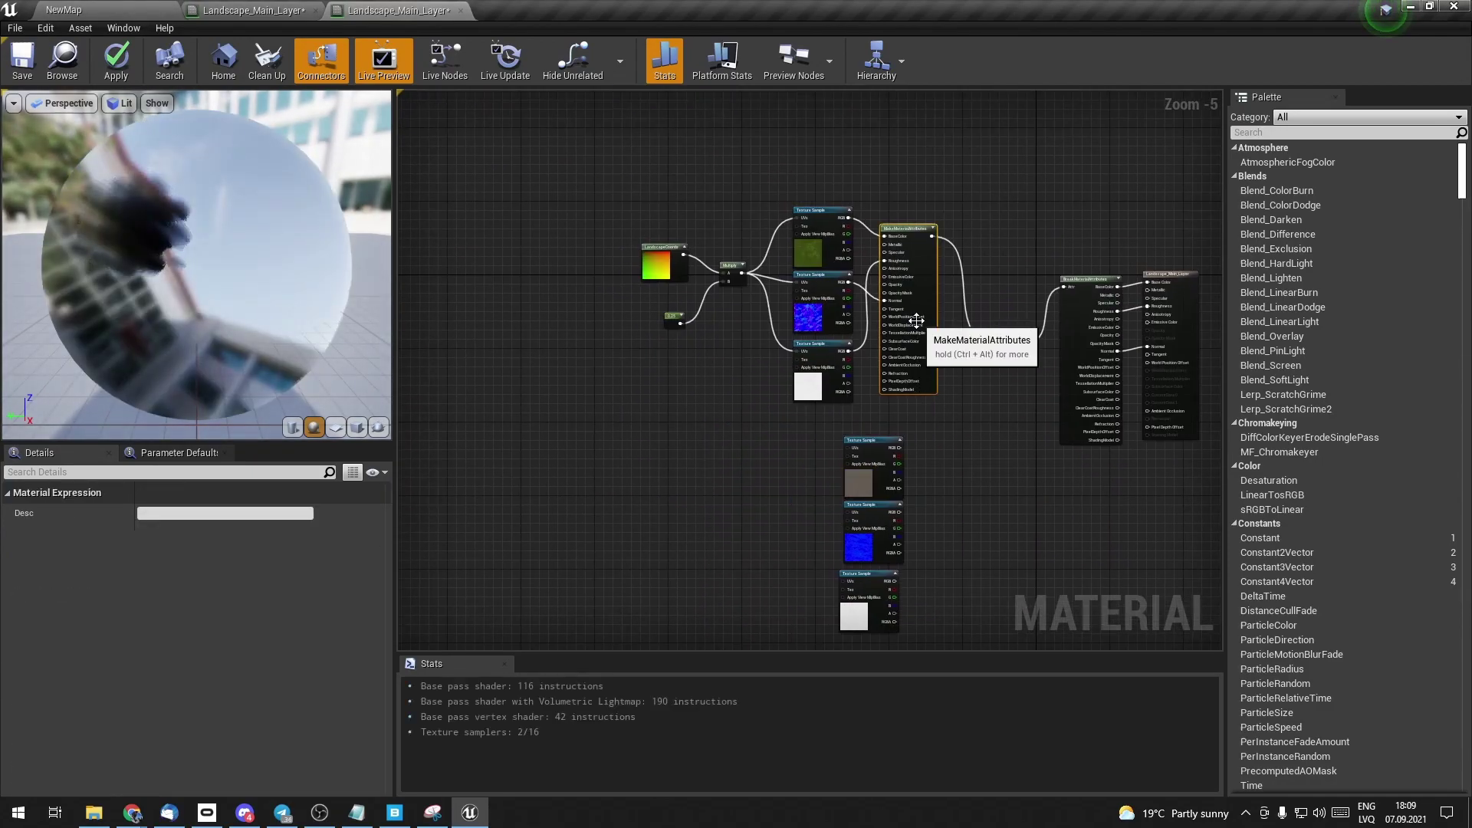
right_drag(839, 381, 946, 319)
right_click(961, 303)
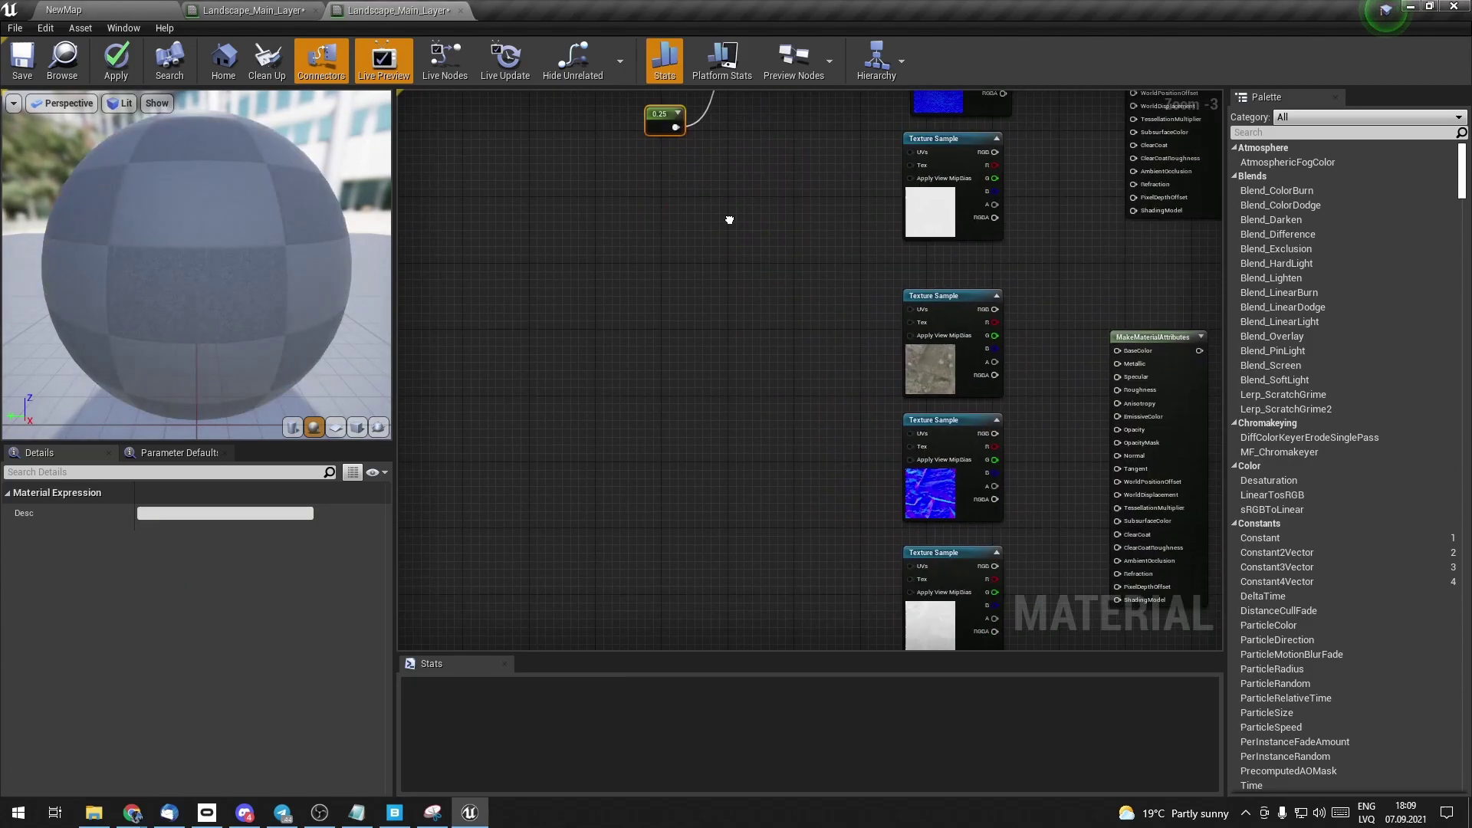
click(115, 69)
key(ctrl+s)
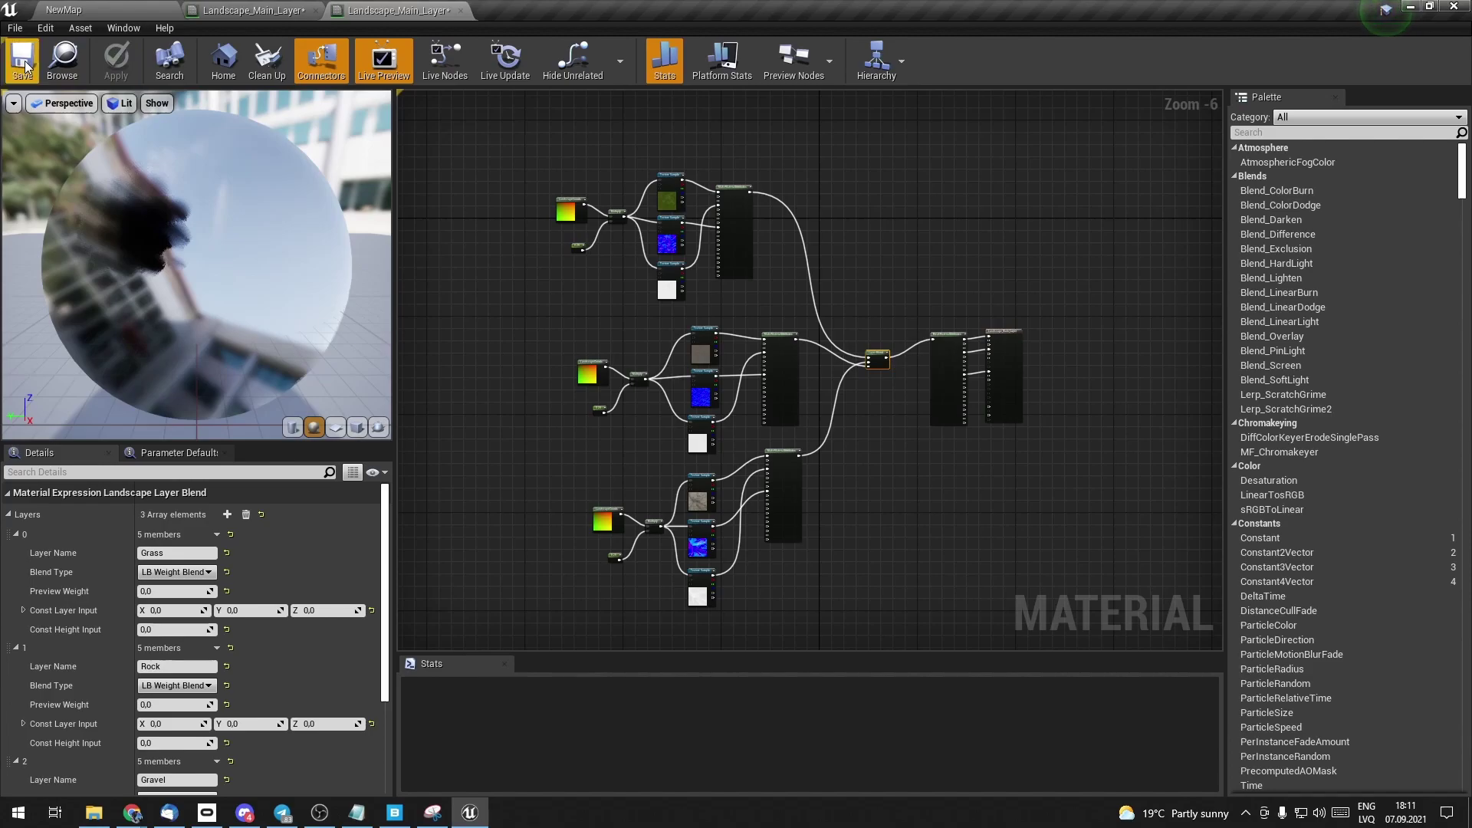
- Enter Landscape mode, select Landscape1 and assign Landscape_Main_Layer as its Landscape Material
click(118, 7)
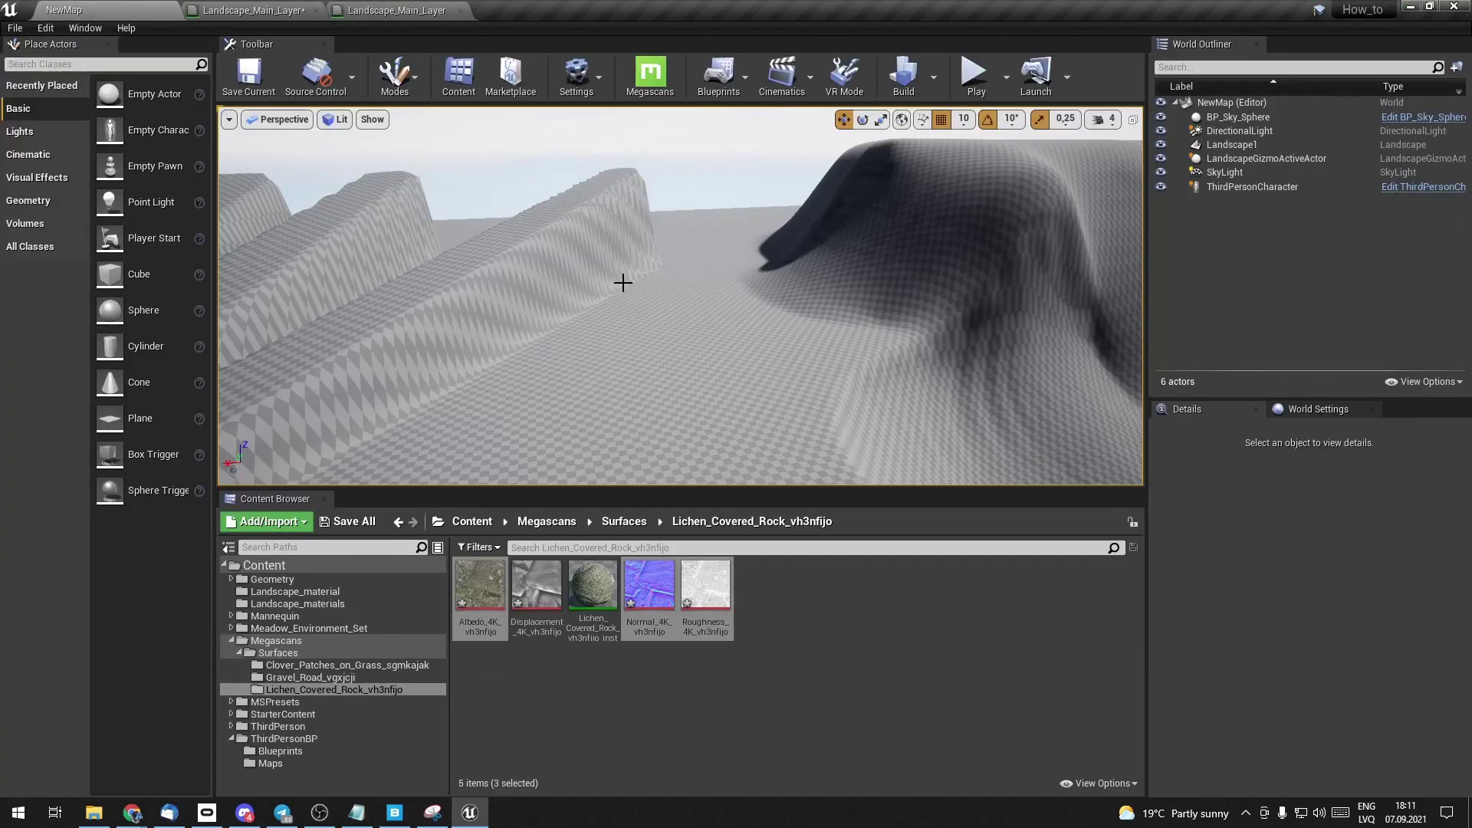
right_drag(623, 283, 887, 546)
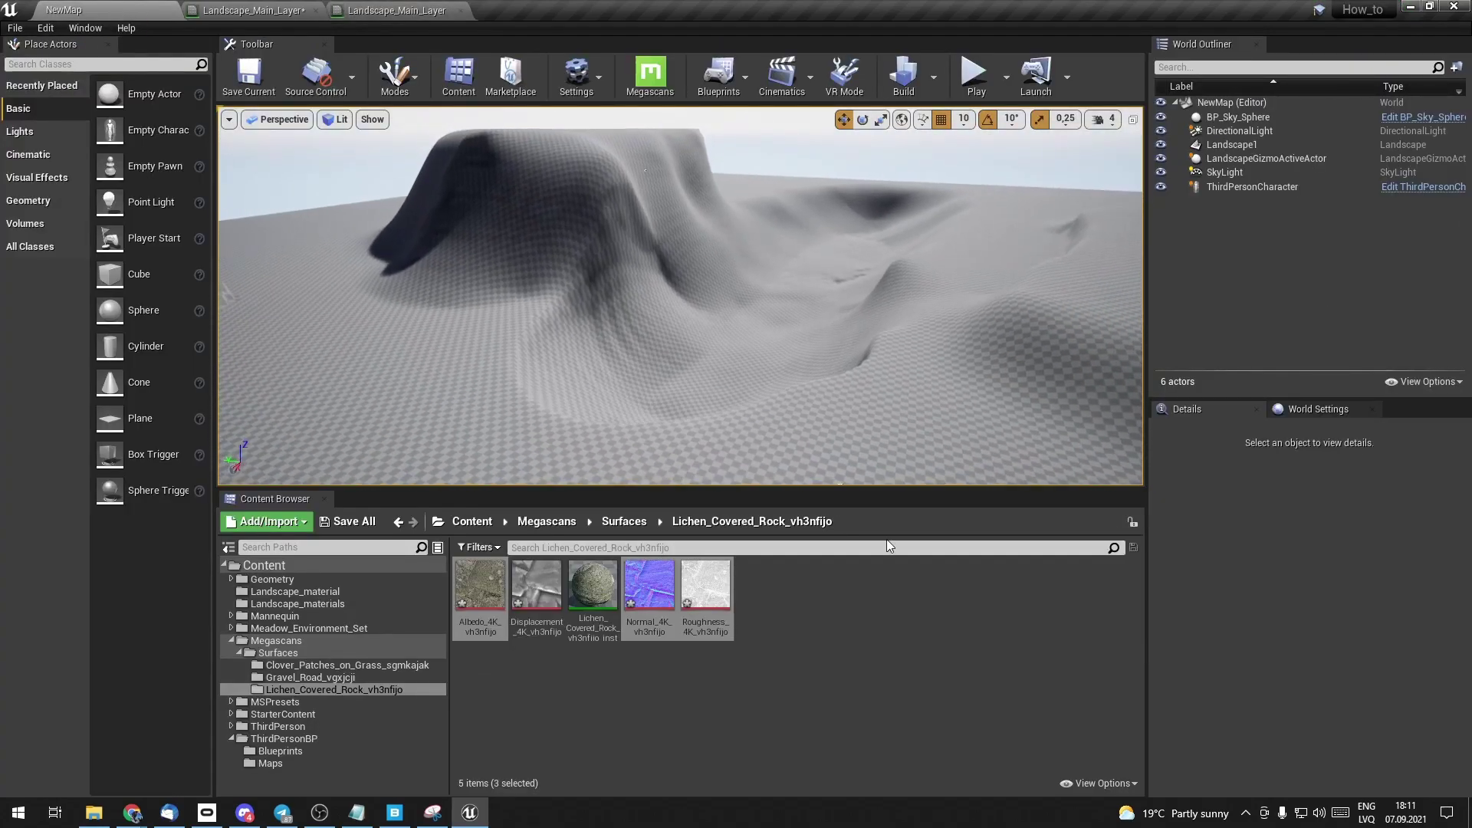
click(292, 569)
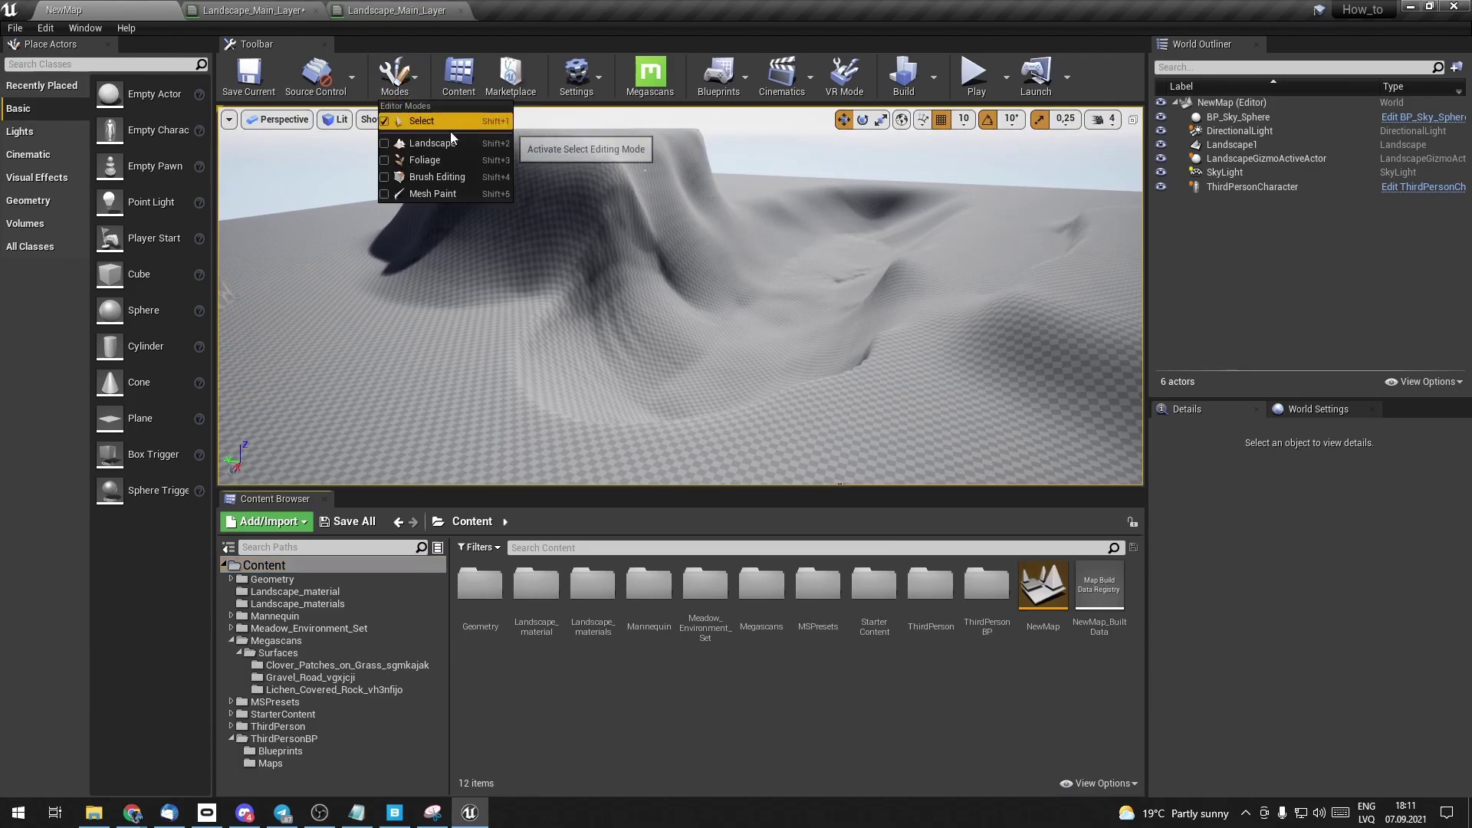
click(451, 142)
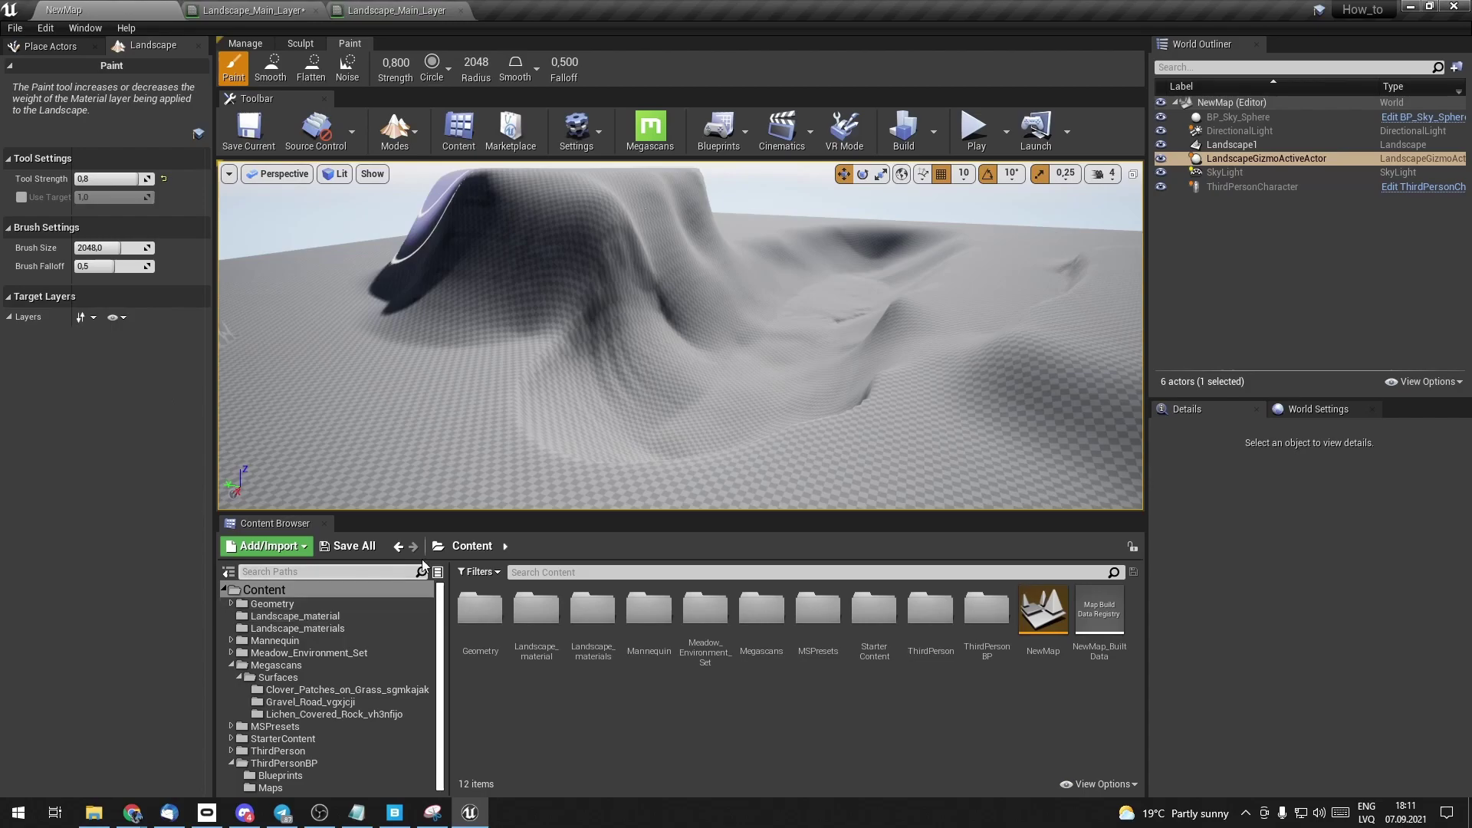
click(1232, 145)
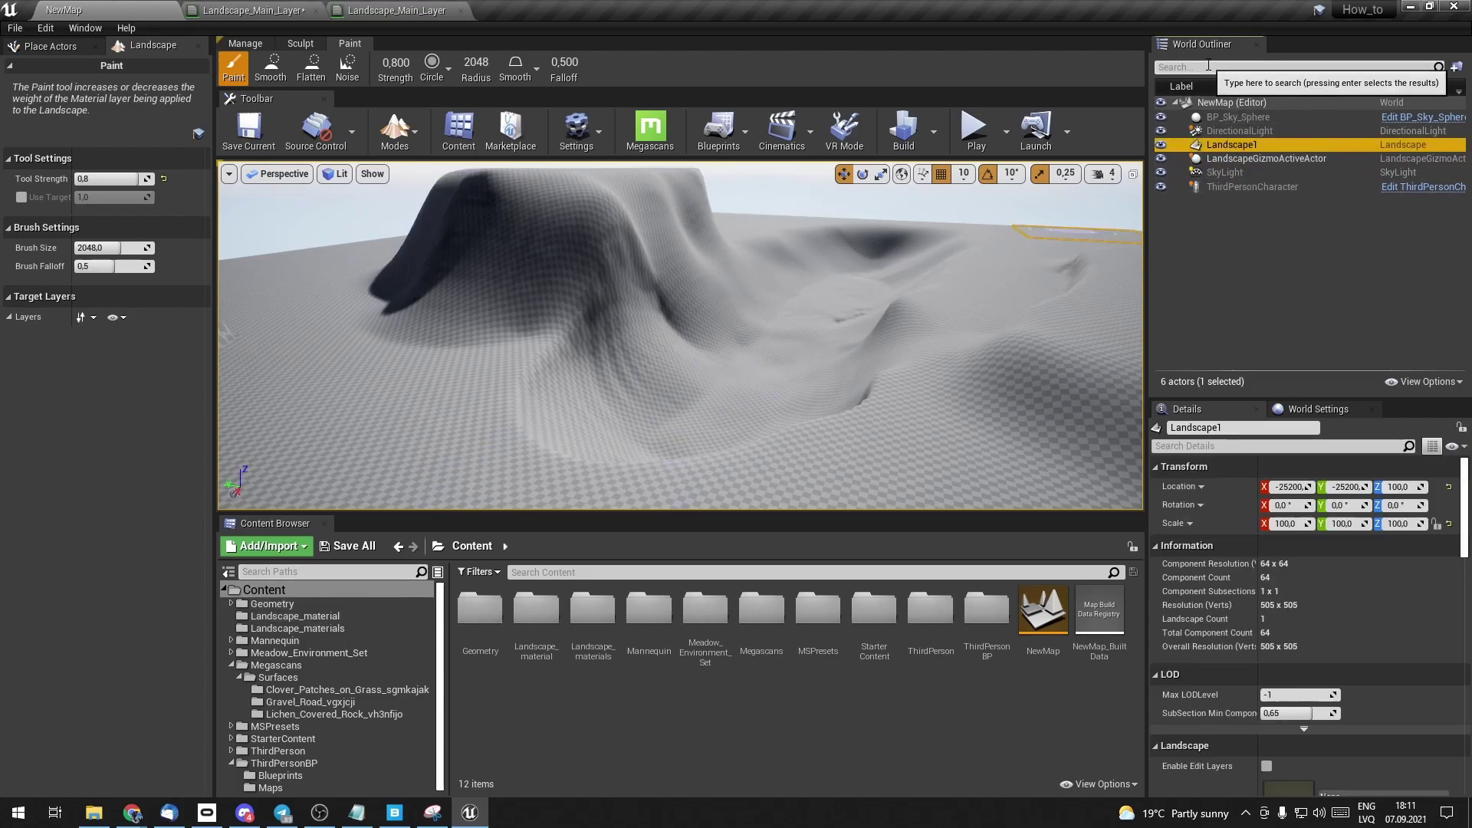
scroll(1273, 564, down, 4)
scroll(1172, 681, down, 1)
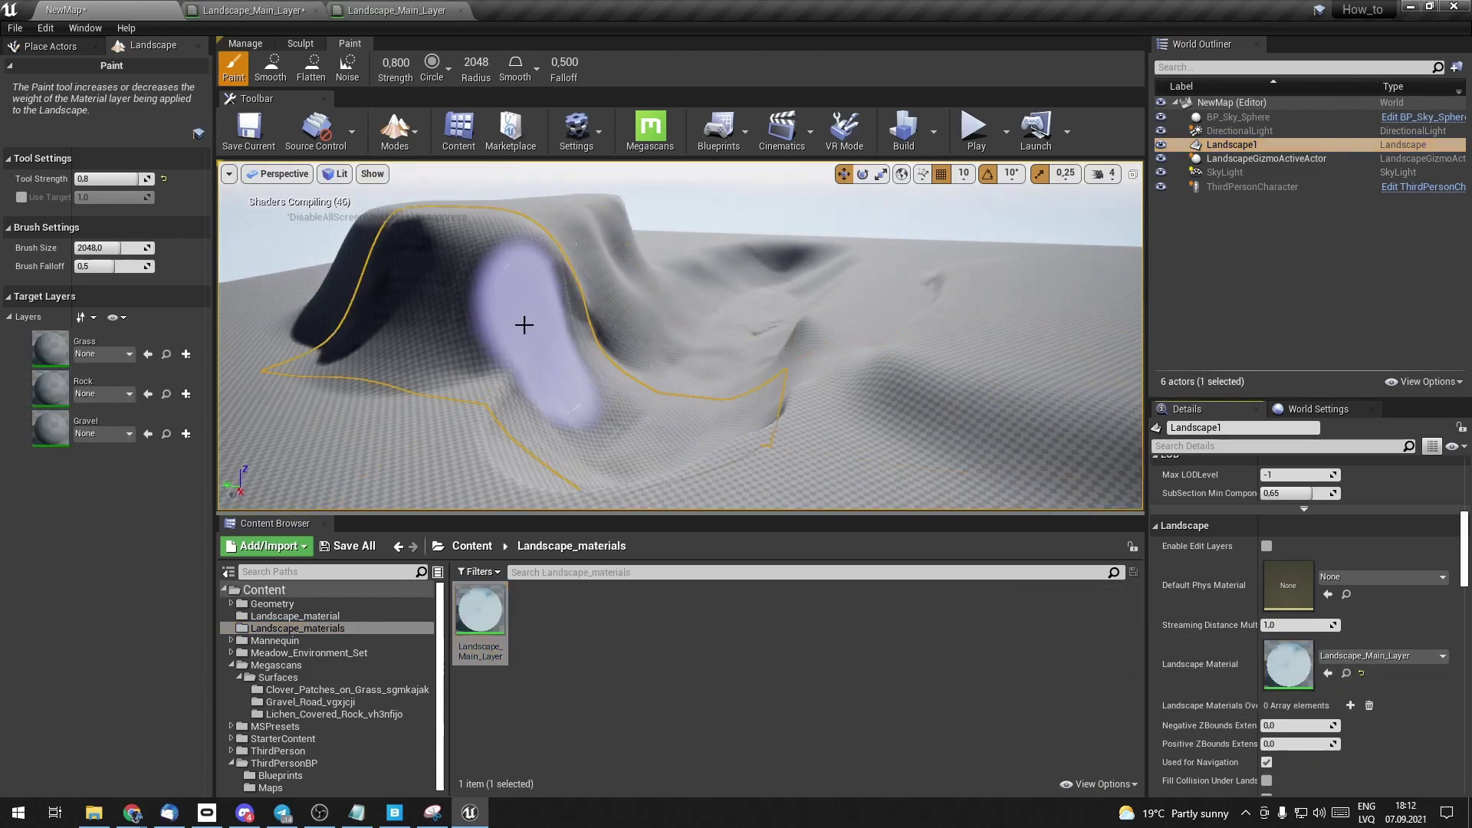
- Create a weight-blended layer info asset for Grass, then select the Rock layer
mouse_move(589, 358)
right_down()
mouse_move(545, 332)
mouse_move(754, 376)
right_up()
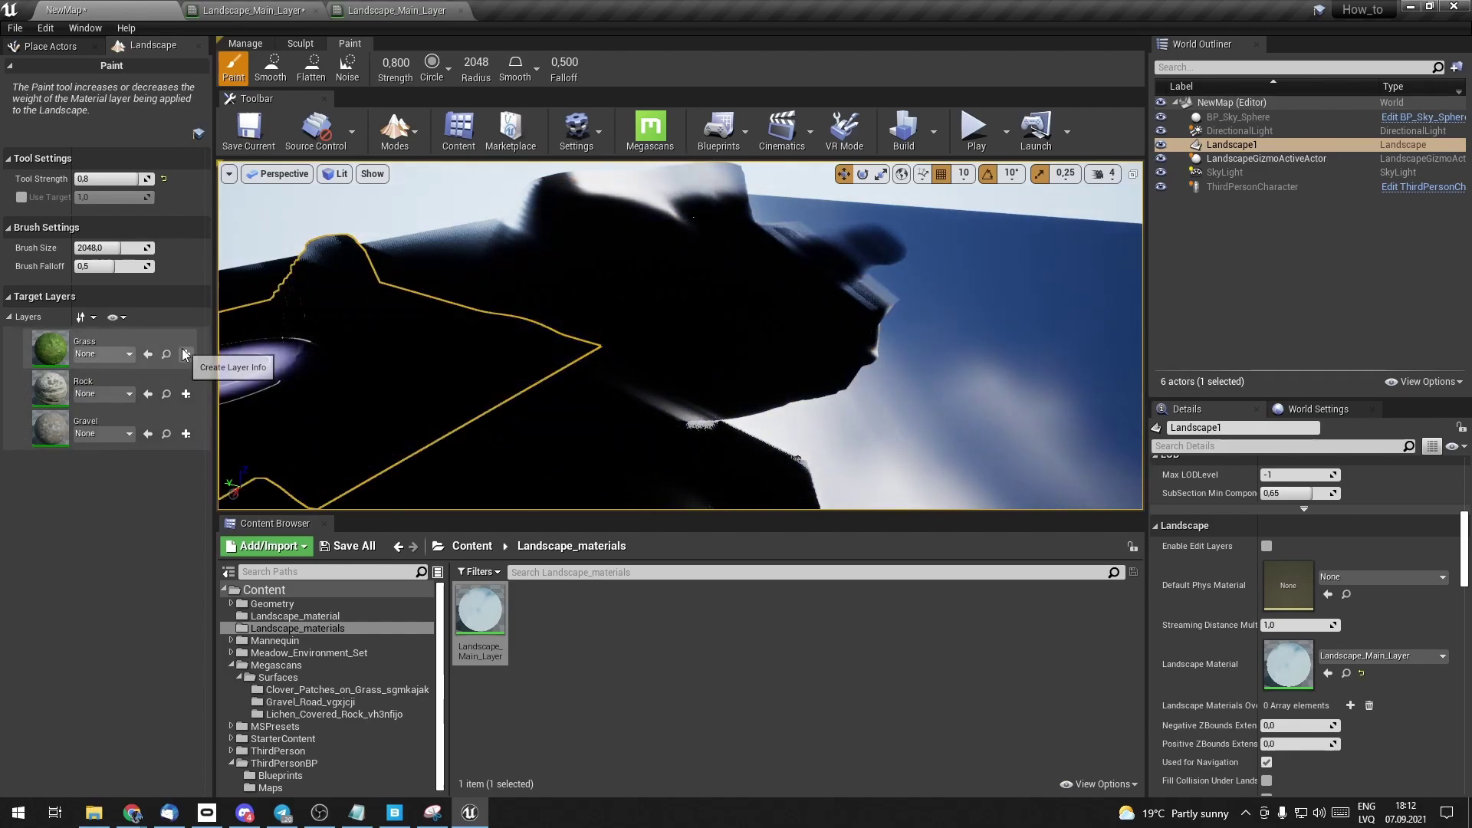
click(230, 372)
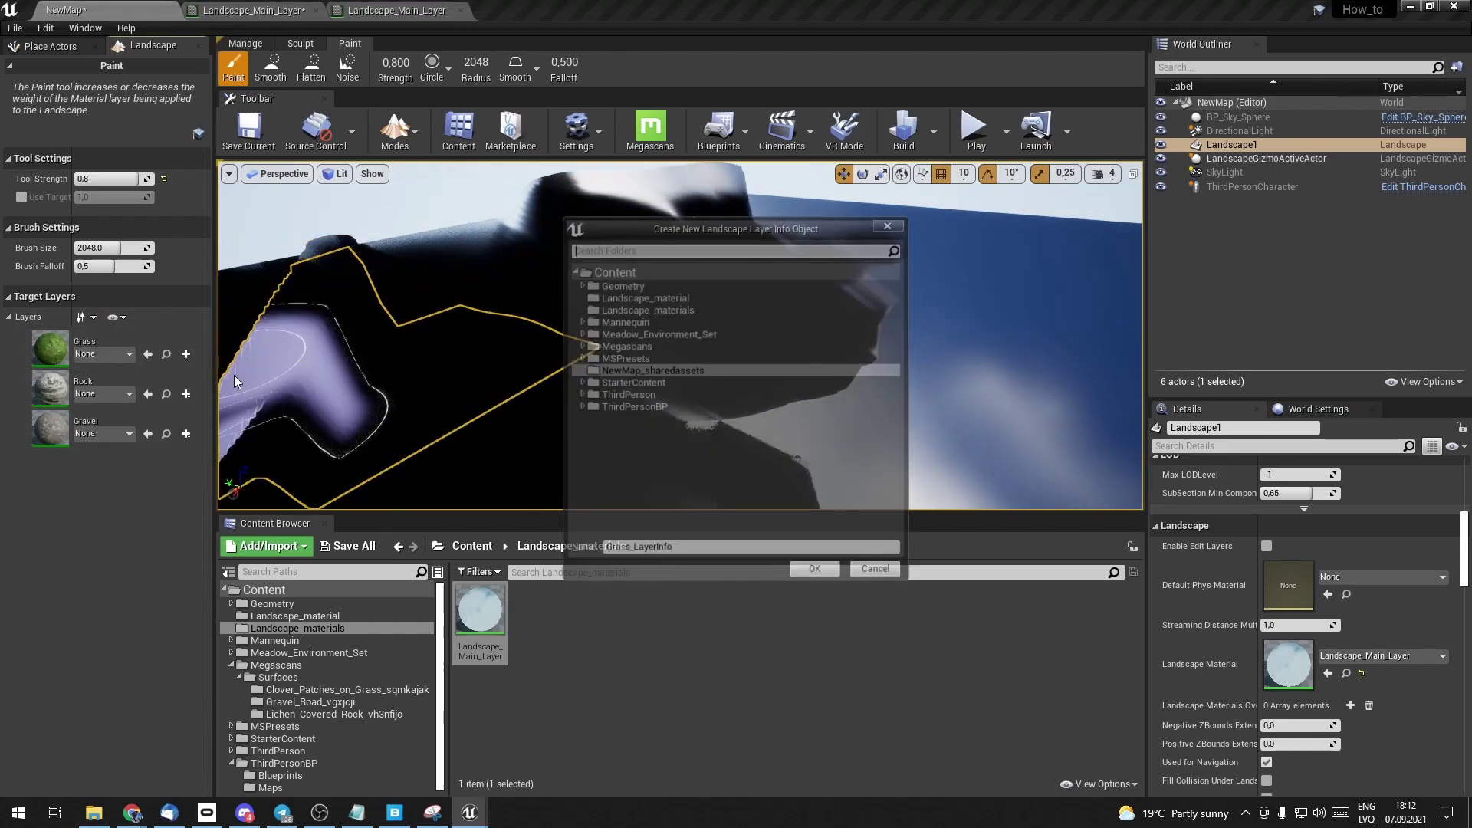
click(815, 572)
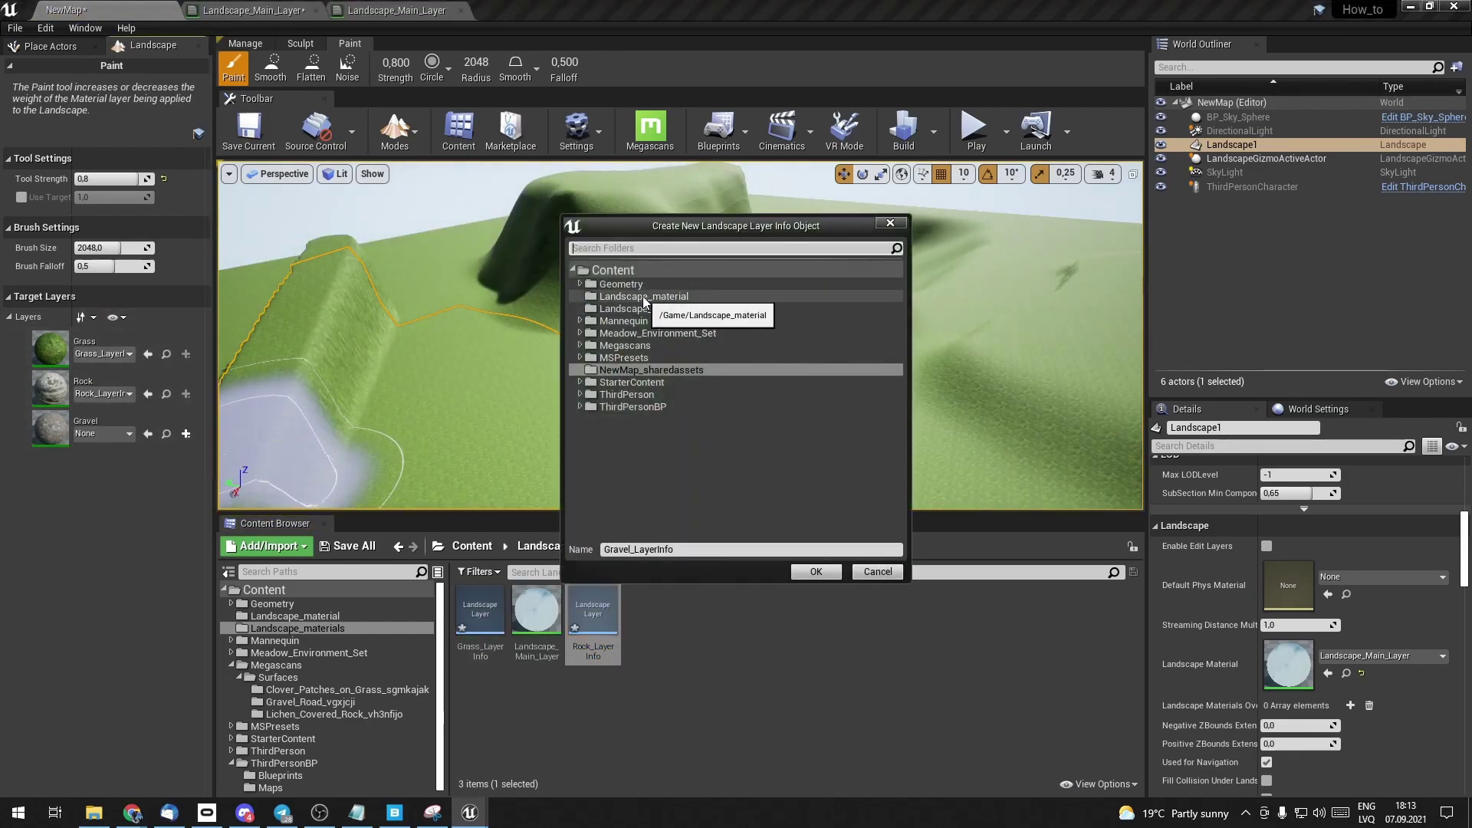
right_drag(746, 445, 444, 384)
click(64, 404)
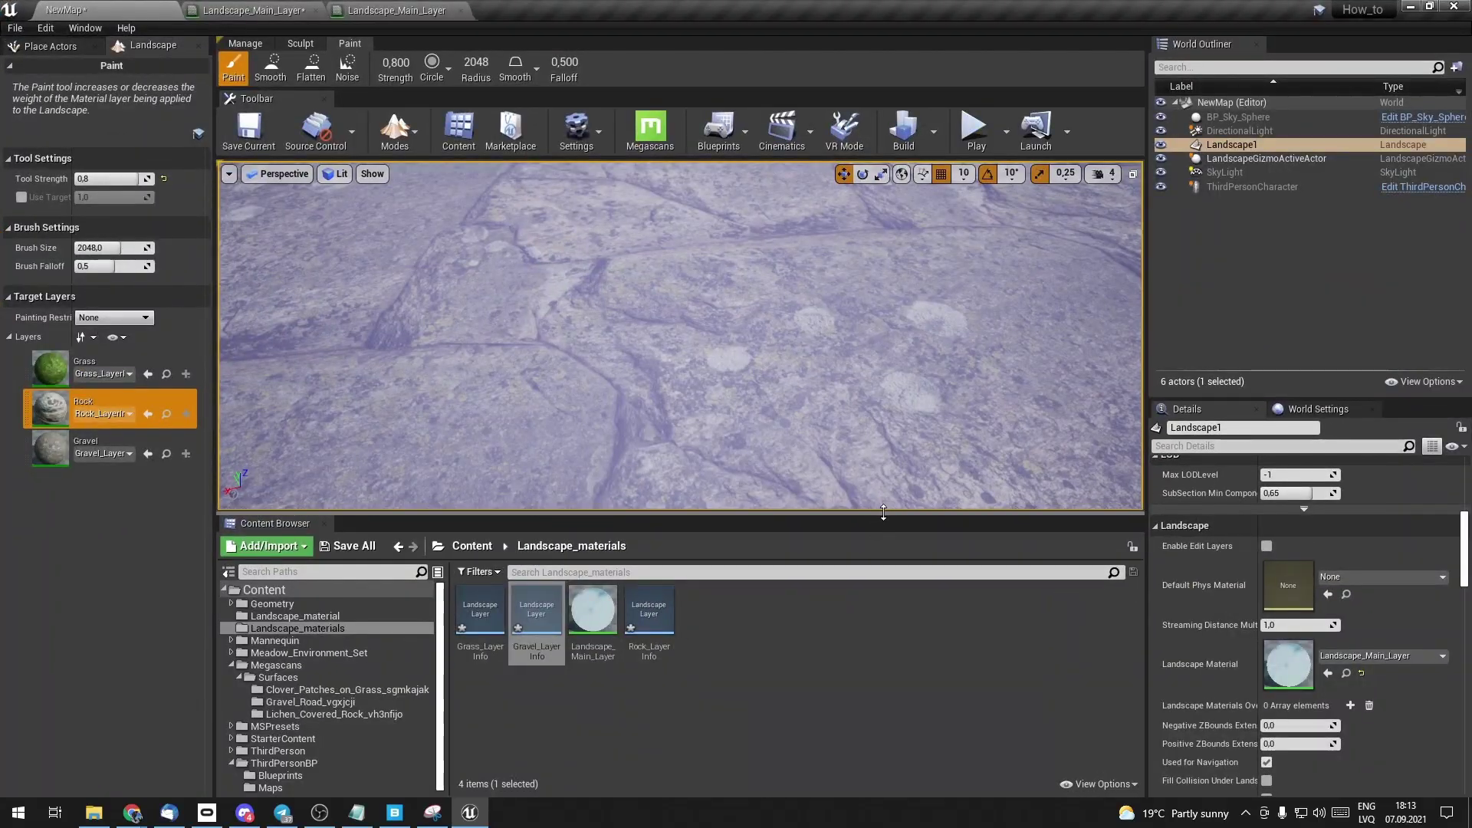
- Paint gravel on the lower terrain, then rock on the hilltop, with brush 1276, strength 0.51
drag(780, 514, 781, 683)
click(63, 444)
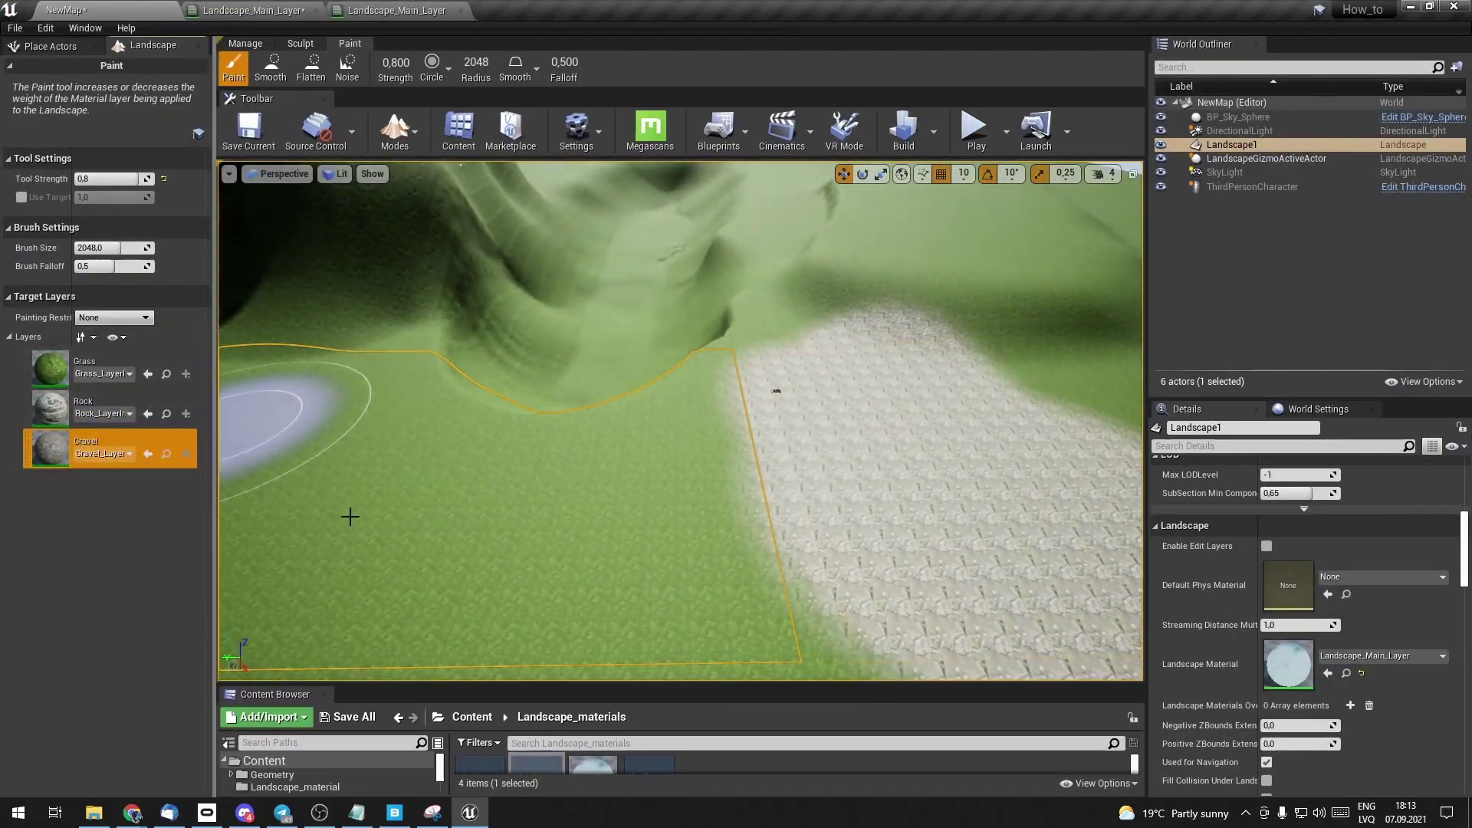
click(350, 517)
right_drag(776, 391, 758, 407)
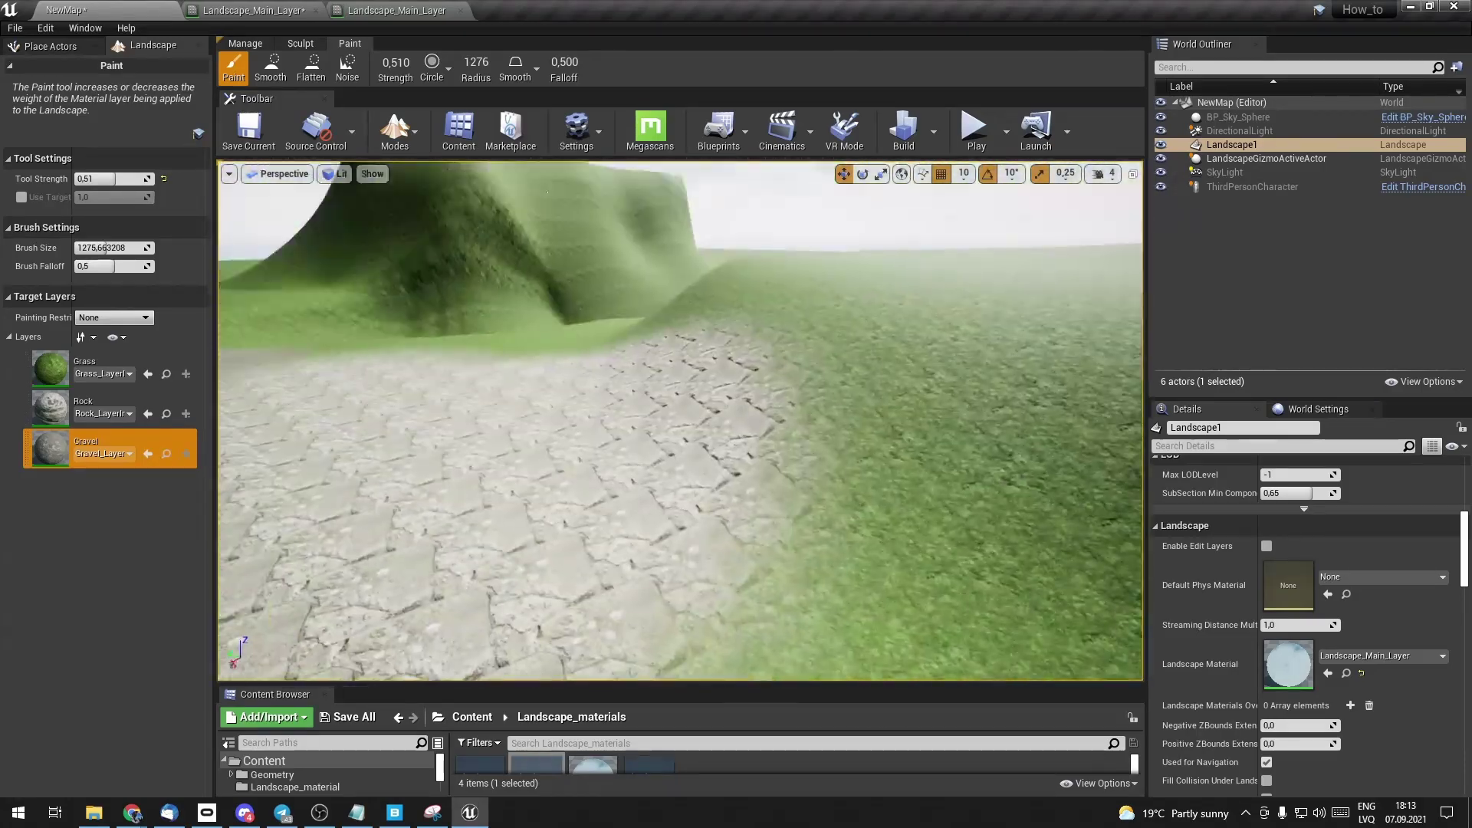
right_drag(547, 191, 529, 443)
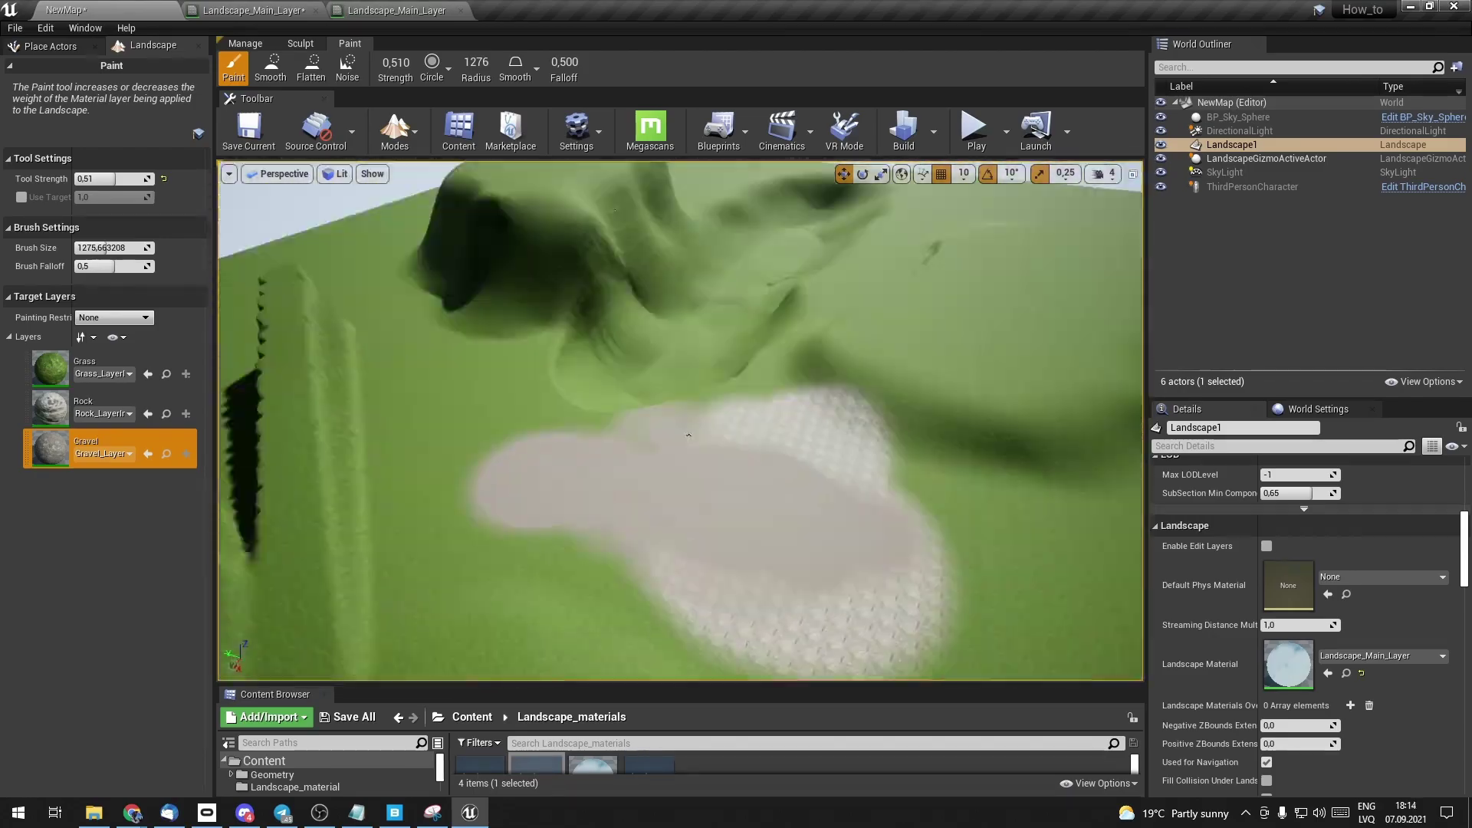
click(100, 406)
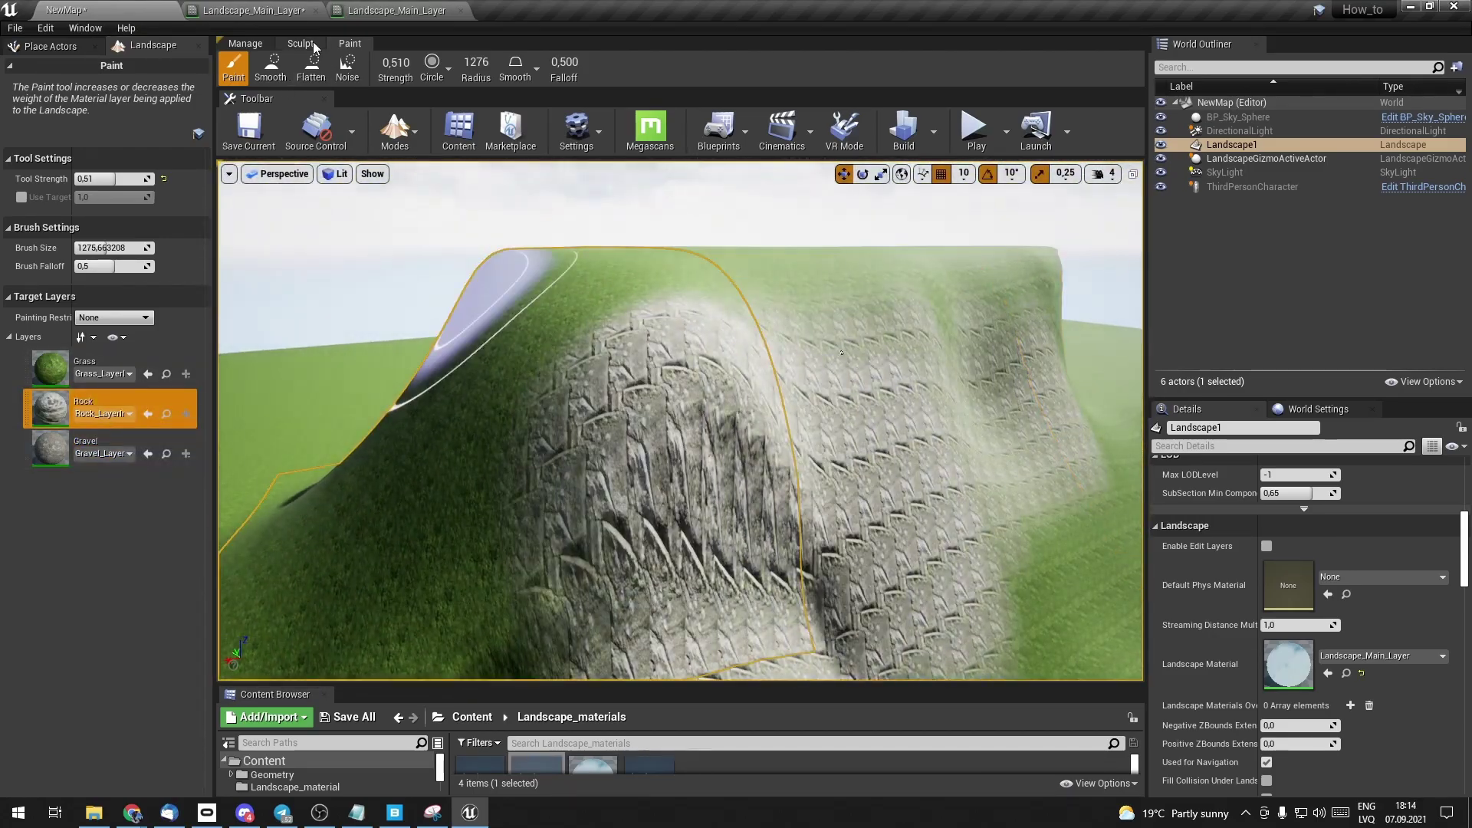
click(314, 47)
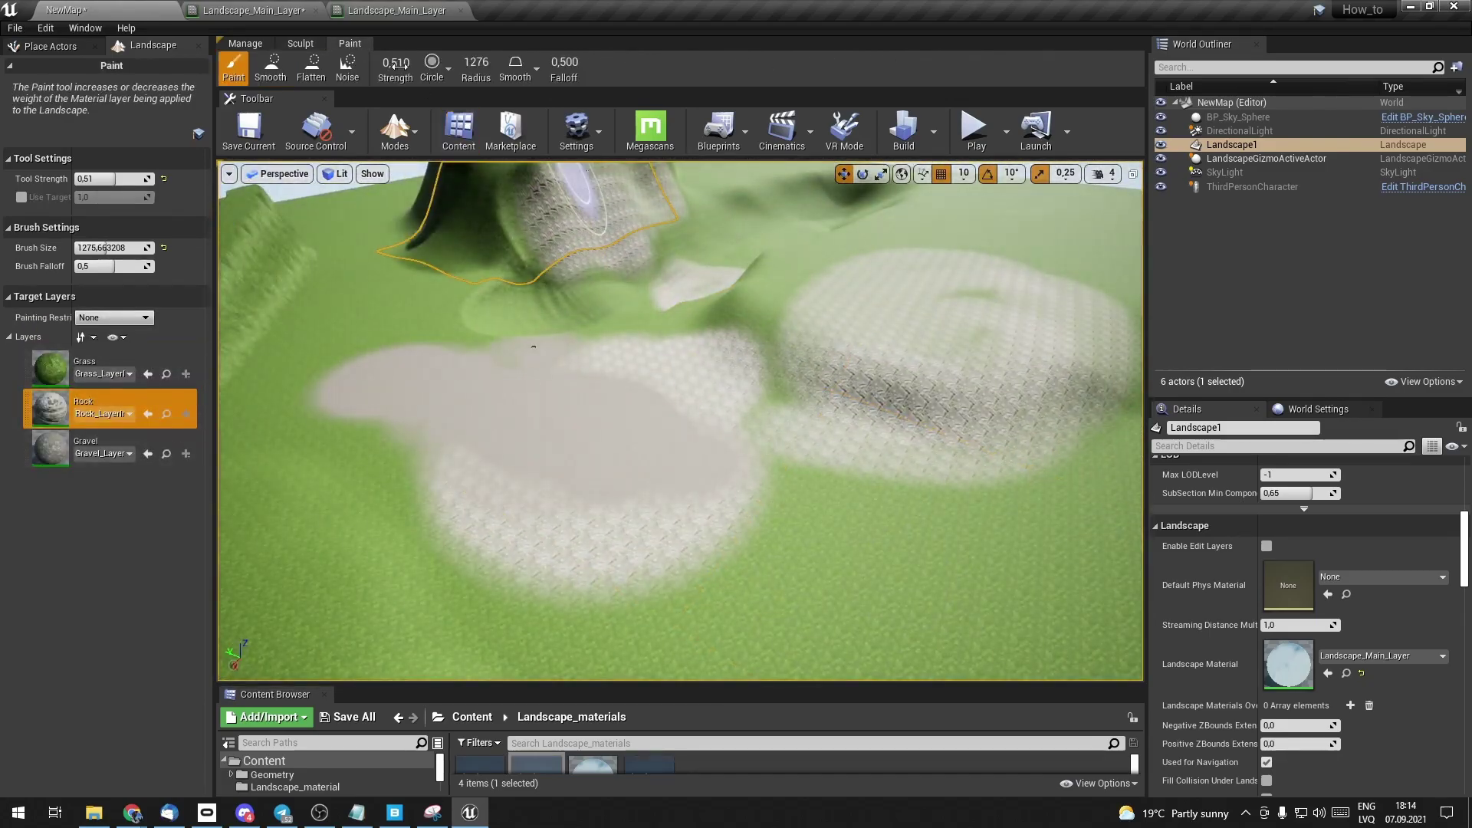
- Paint the Grass layer at strength 0.13 back over the rock patch
click(108, 377)
drag(690, 460, 600, 463)
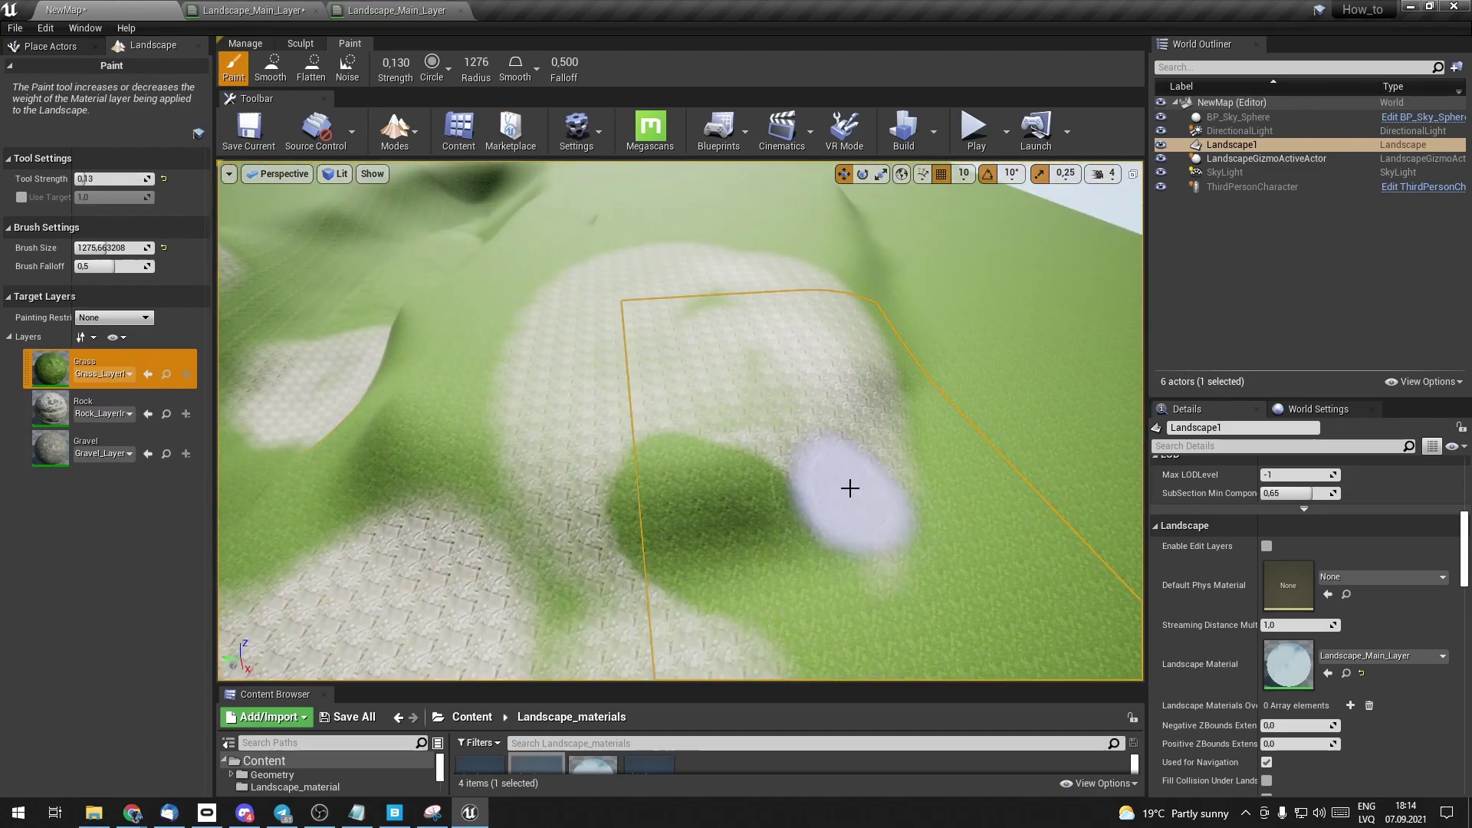
right_drag(849, 488, 404, 38)
- Smooth the grass blend across the patch, then flatten and widen a Gravel area
click(285, 80)
click(108, 427)
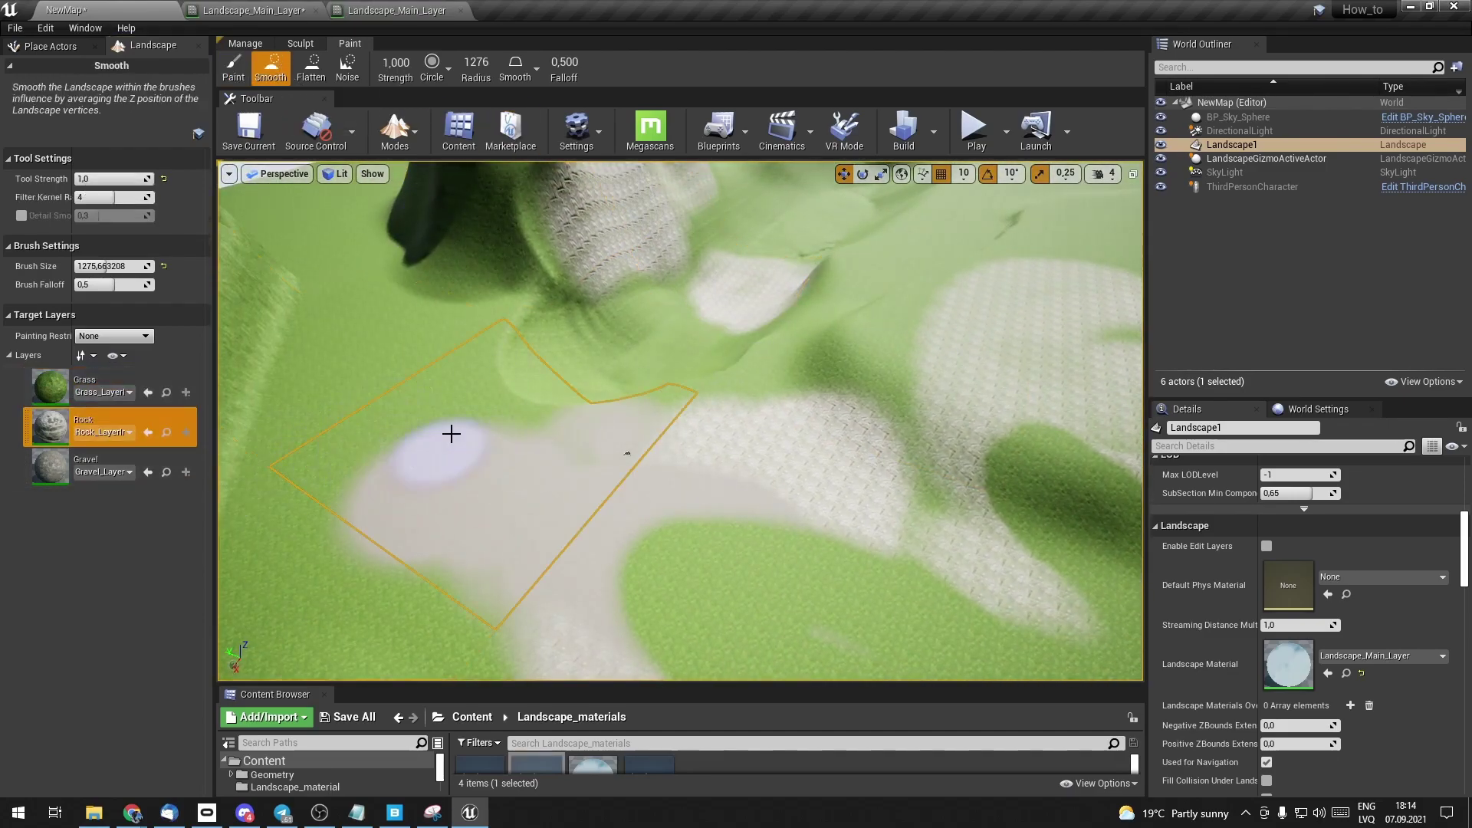
click(49, 387)
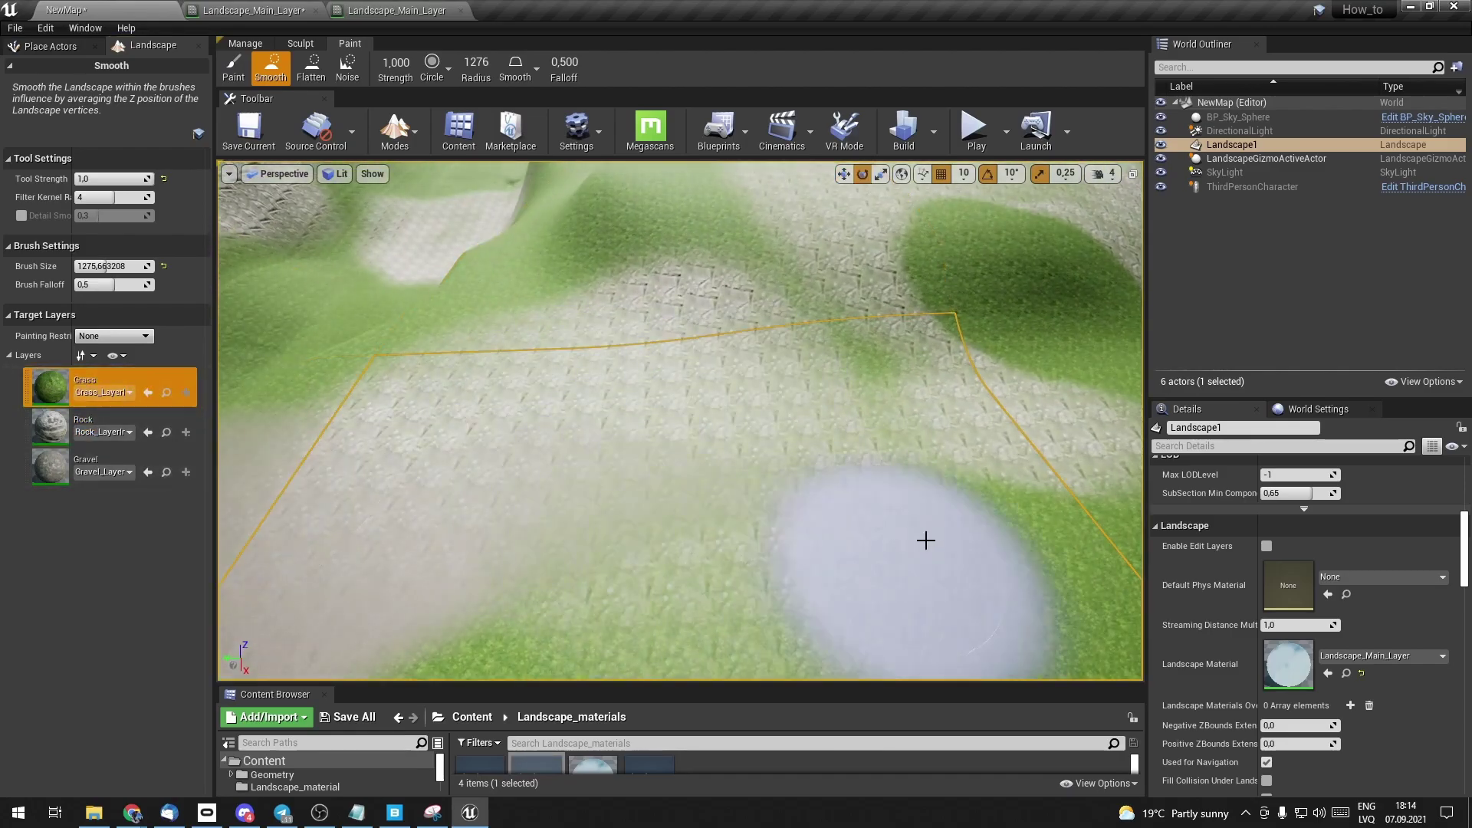
right_drag(927, 535, 510, 113)
right_drag(905, 406, 887, 427)
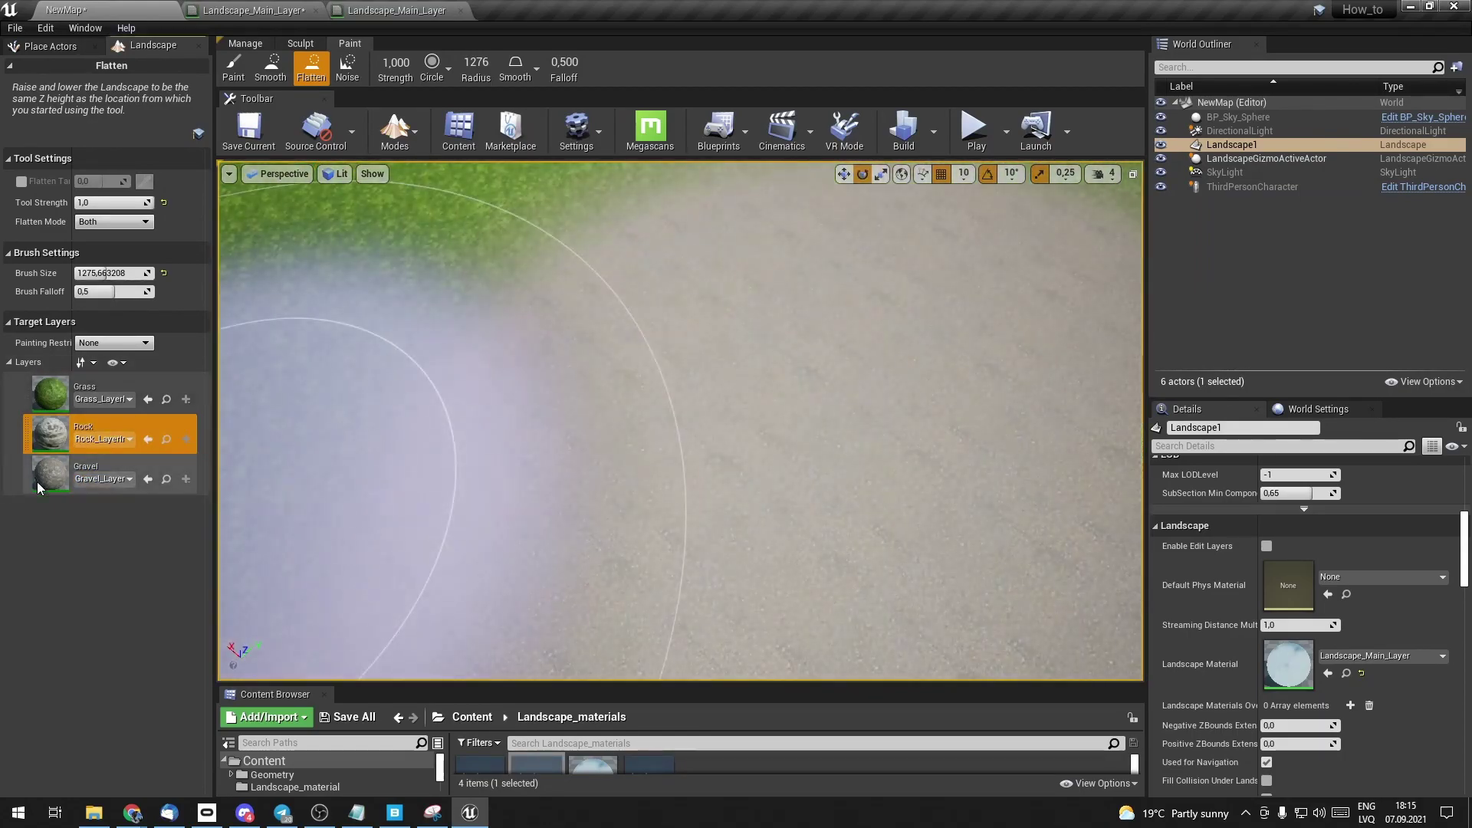
click(75, 479)
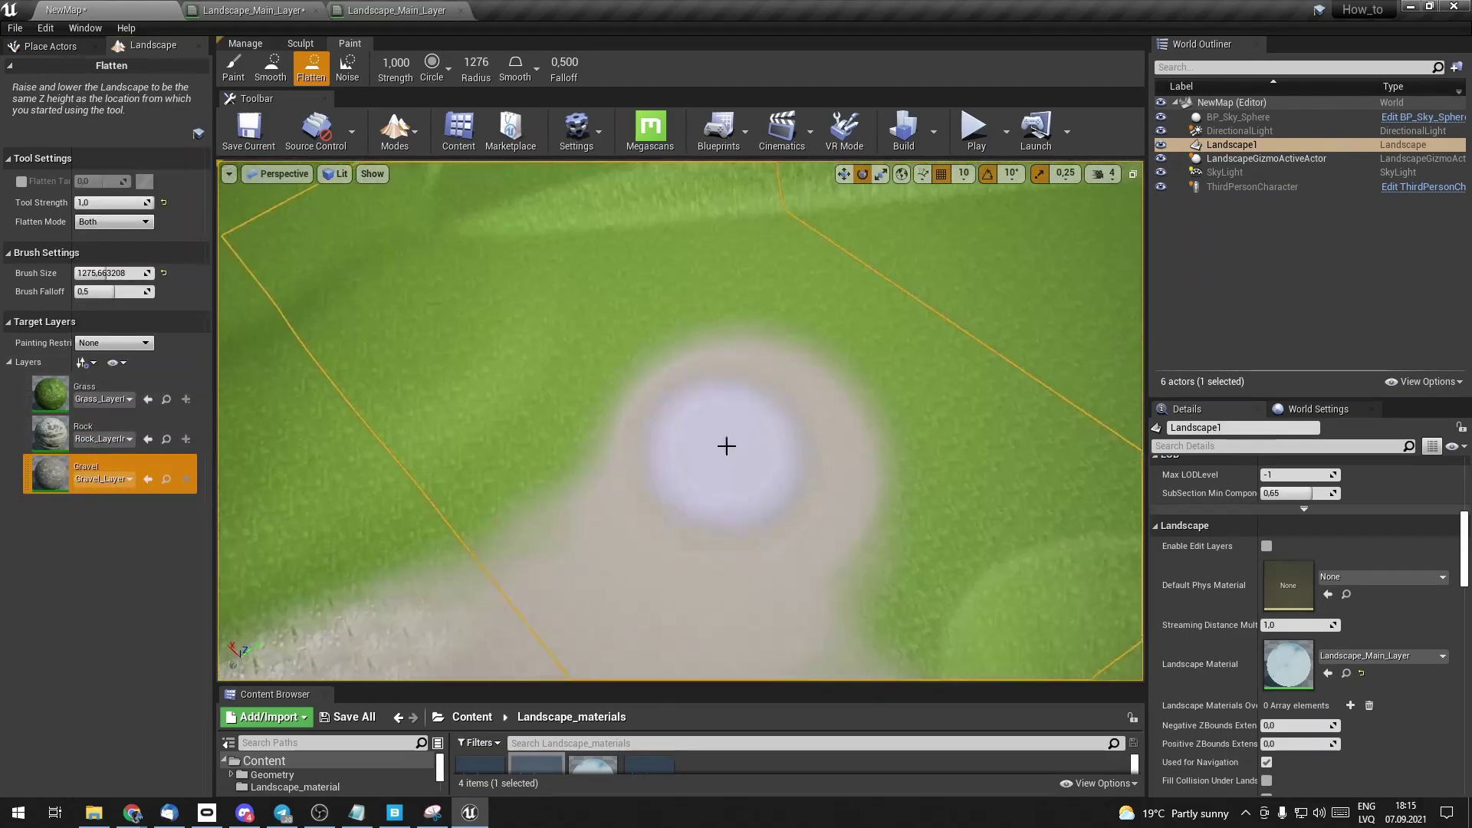
mouse_move(709, 418)
mouse_down()
mouse_move(730, 437)
mouse_move(532, 437)
mouse_move(578, 394)
mouse_move(862, 474)
mouse_up()
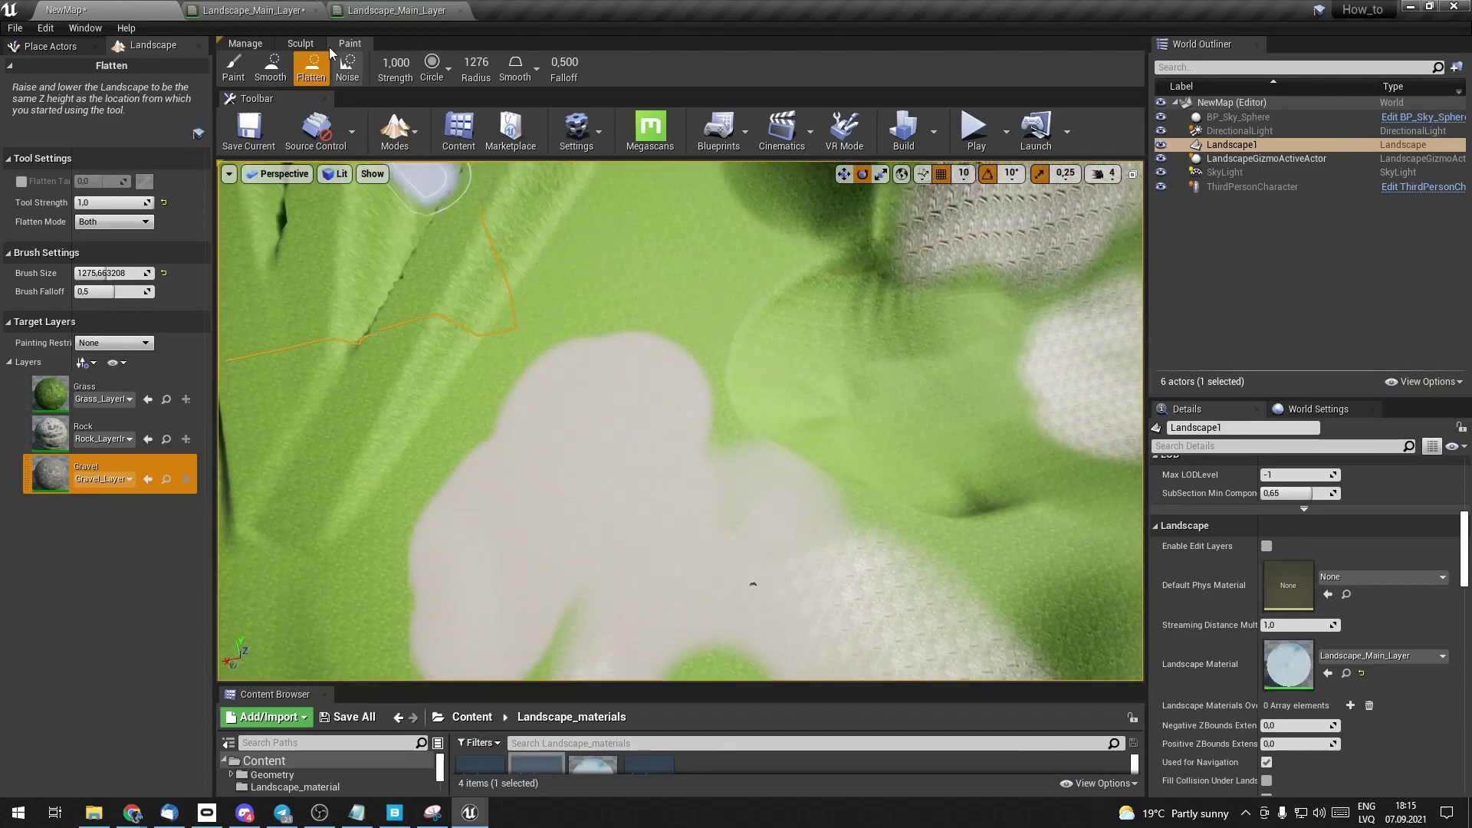
- Brush the Noise tool across the slopes with Rock as the target layer
click(347, 68)
mouse_move(573, 216)
right_down()
mouse_move(782, 506)
mouse_move(695, 285)
right_up()
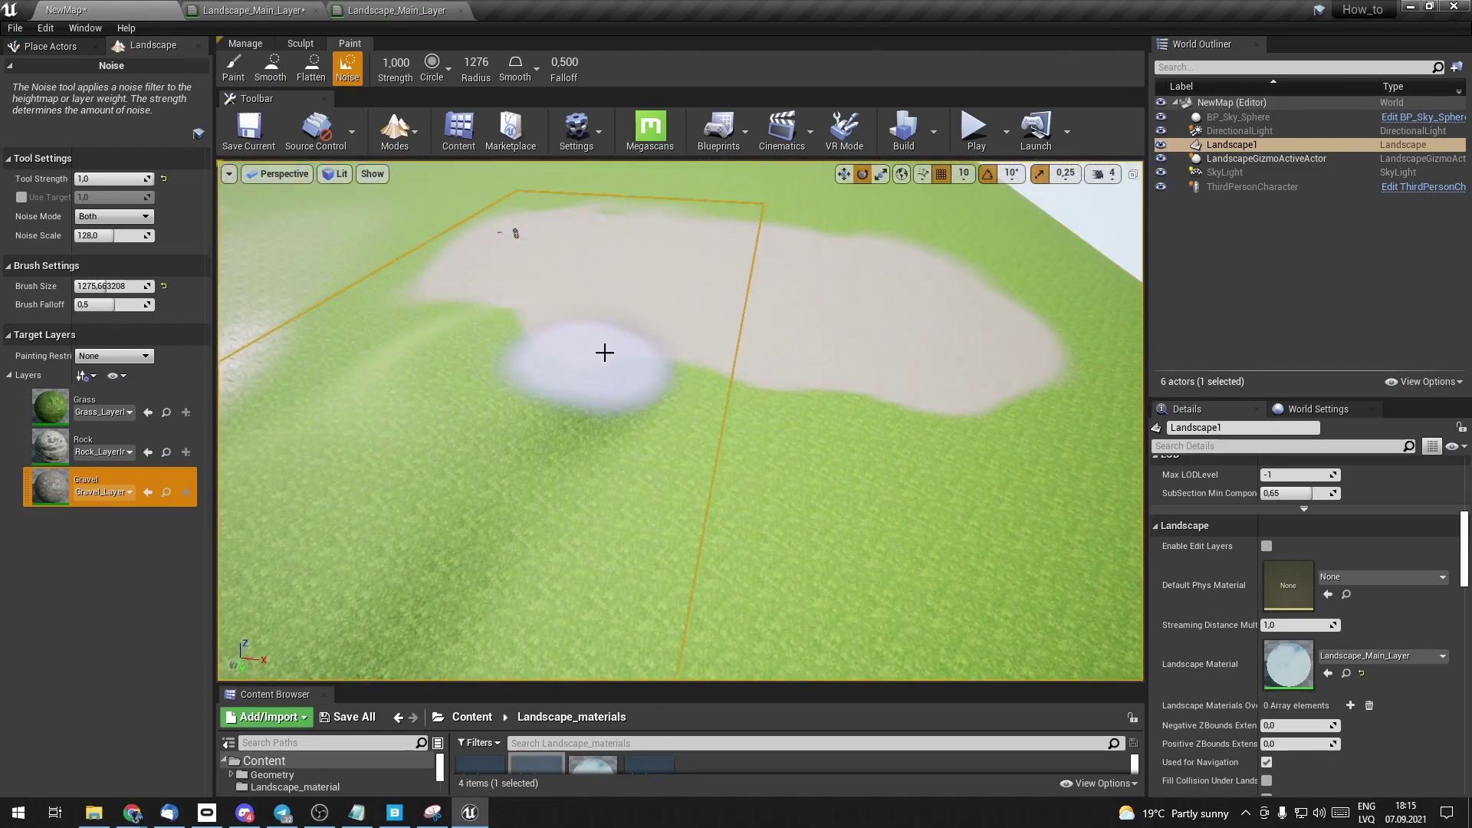
right_drag(605, 352, 750, 434)
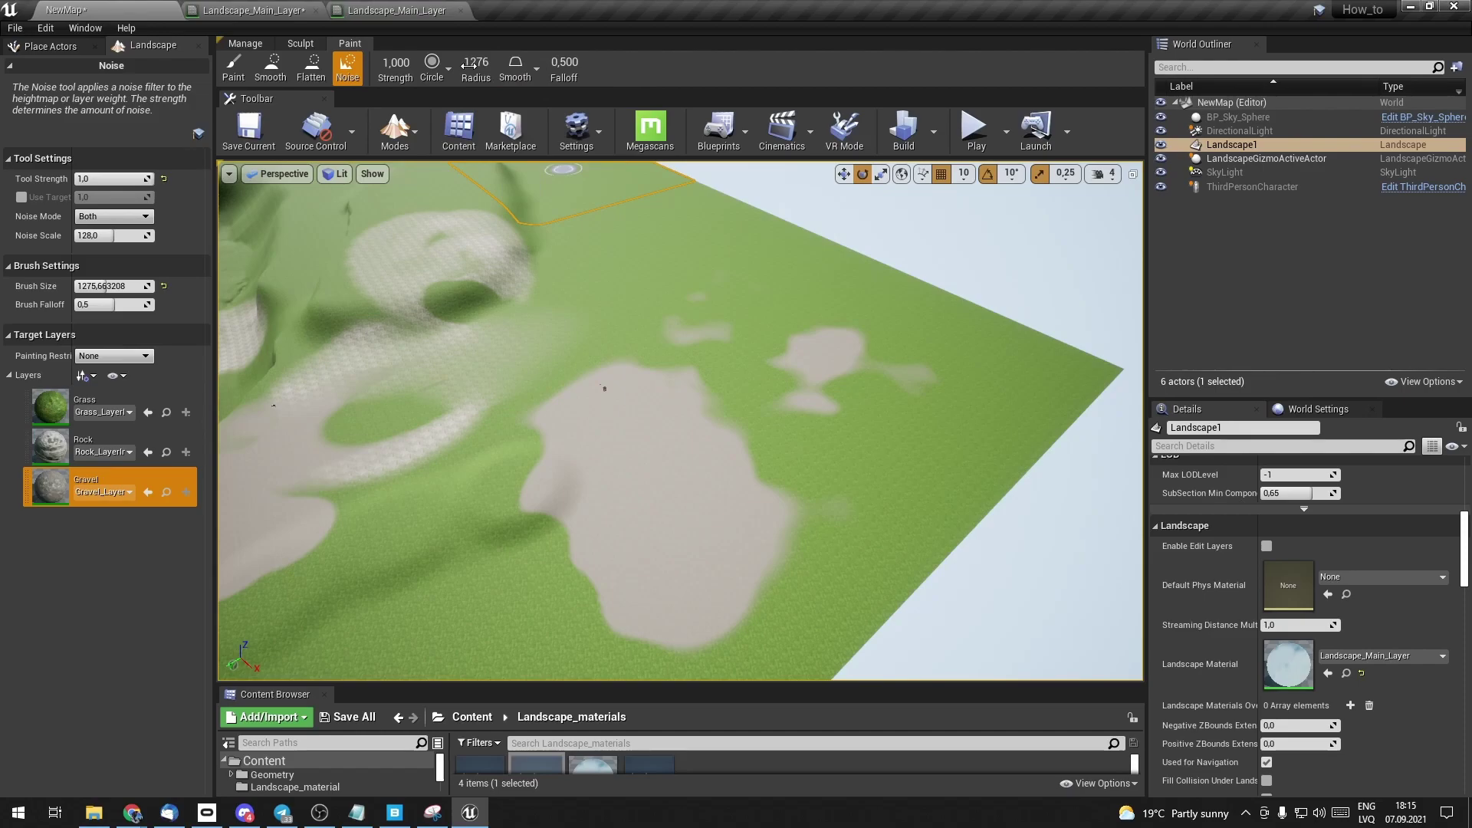
right_drag(756, 380, 756, 379)
click(50, 445)
drag(747, 464, 949, 406)
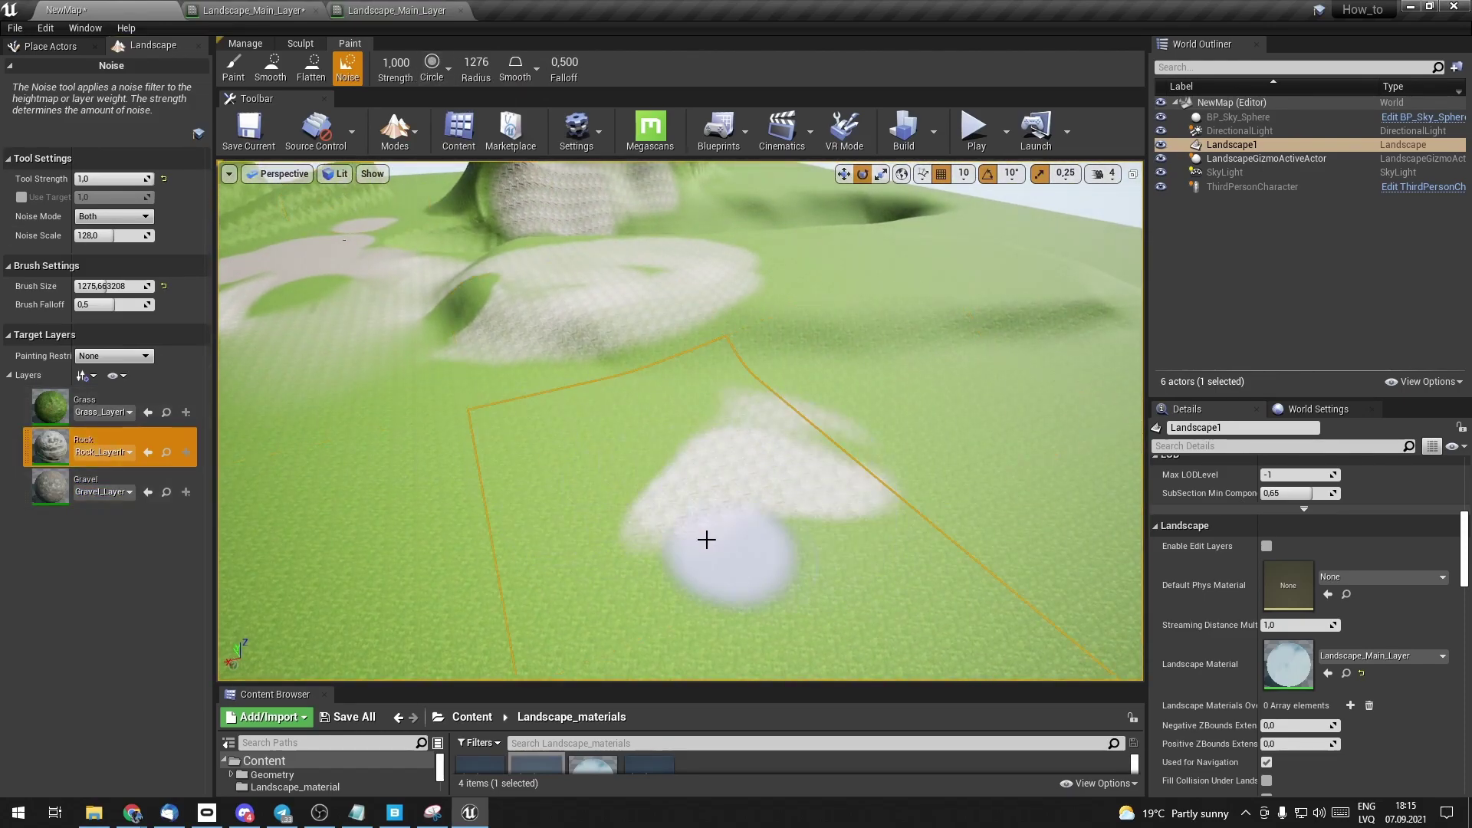